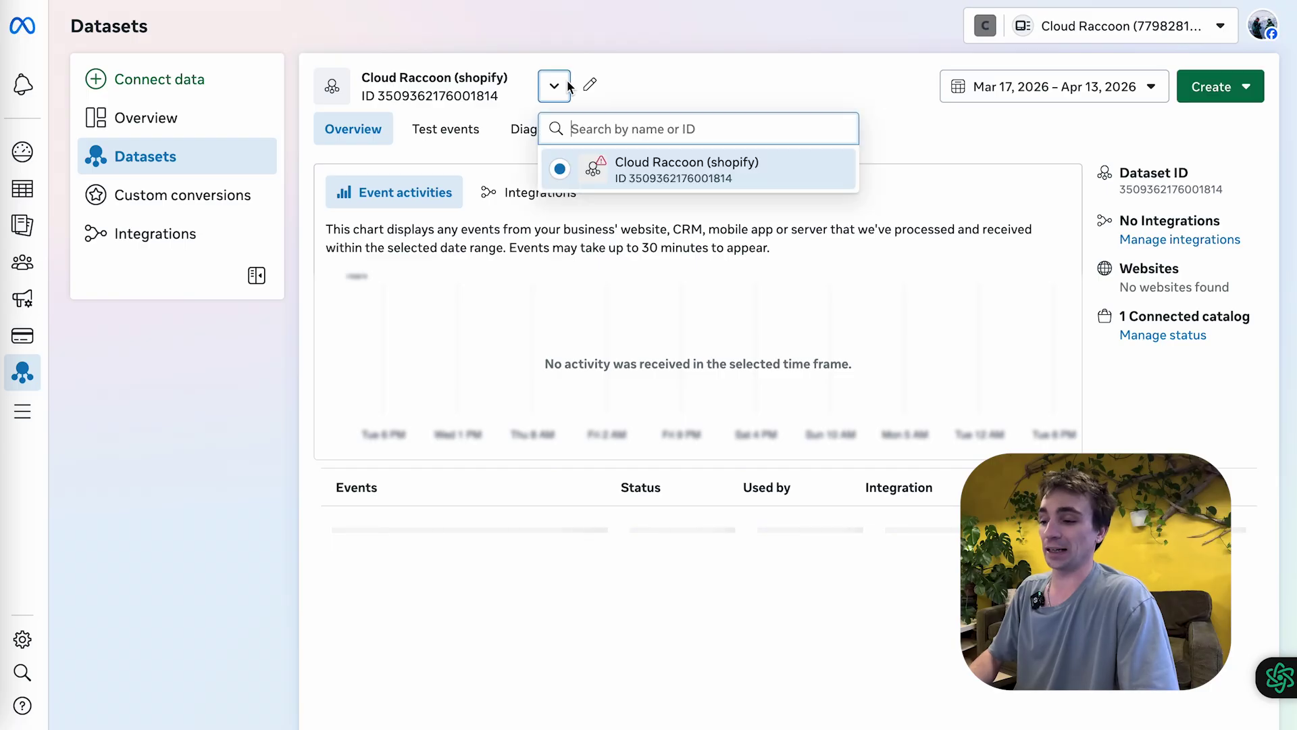
pyautogui.click(554, 85)
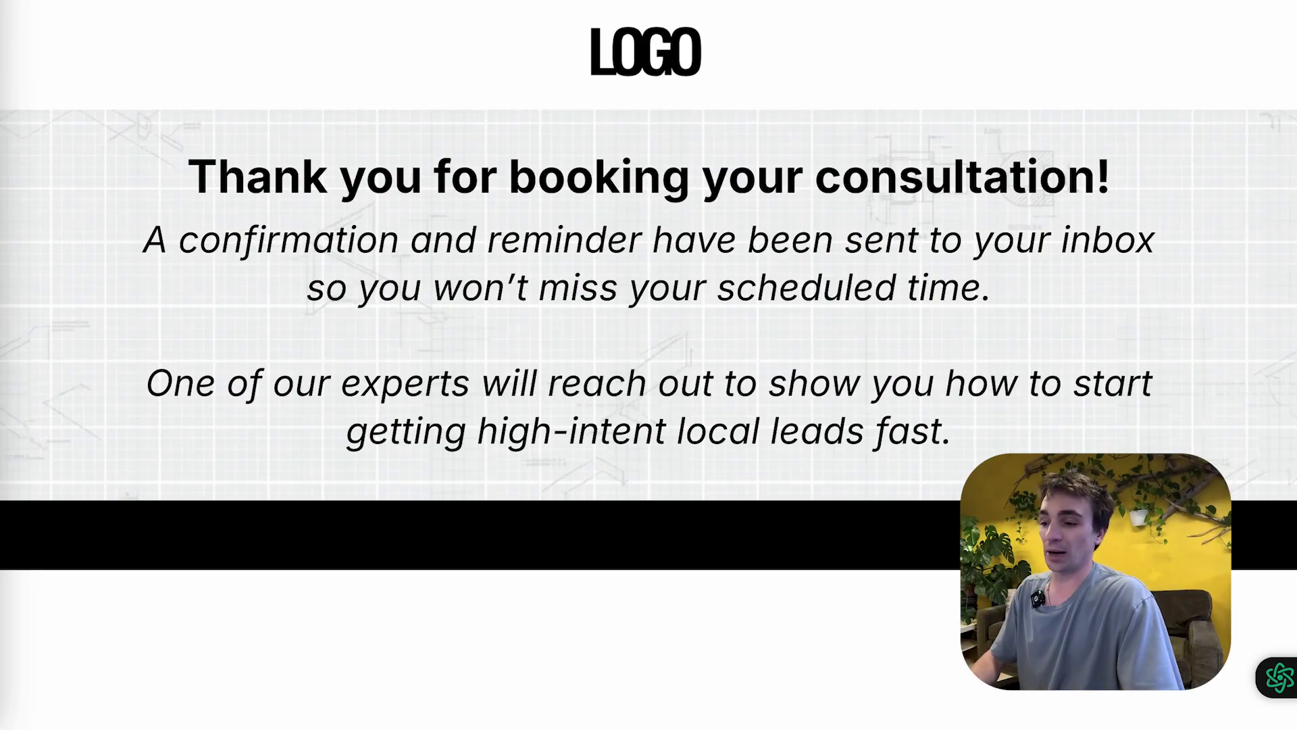
pyautogui.click(561, 1)
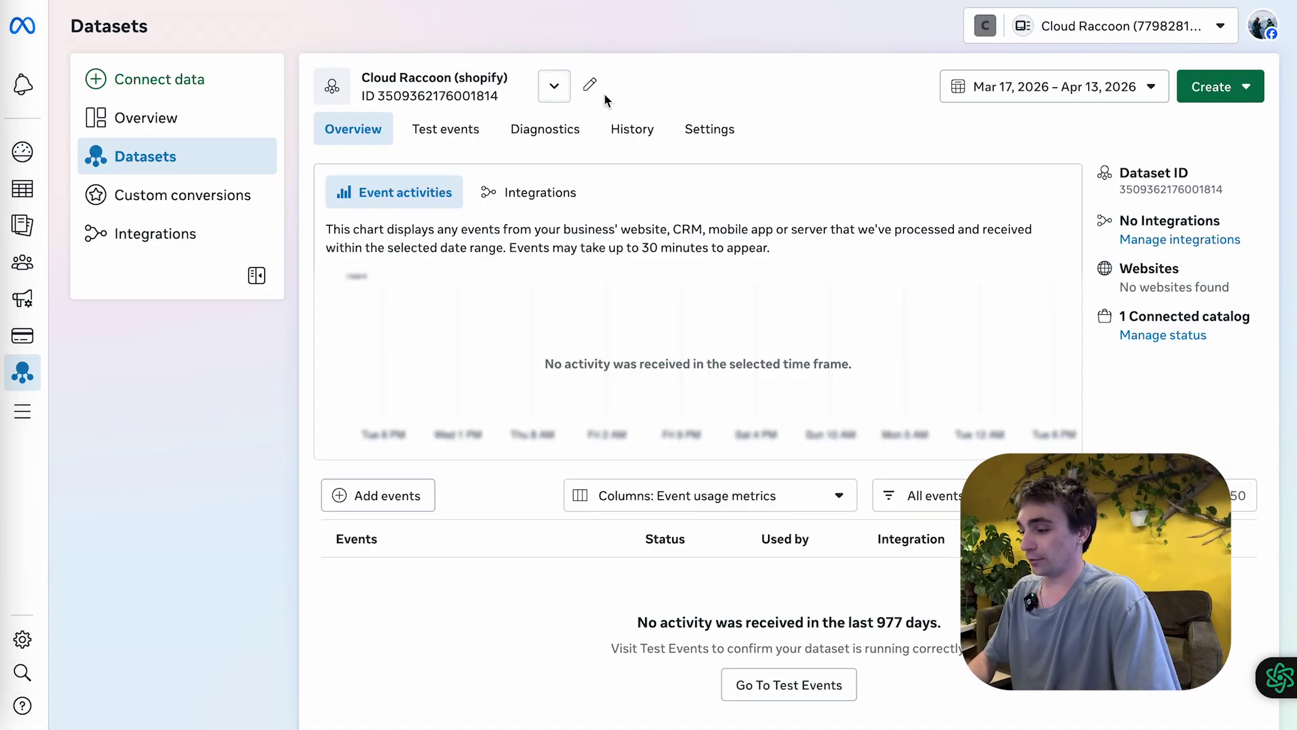
# Start the Meta Pixel setup for the Cloud Raccoon (shopify) dataset, choose to add the code to the website yourself, and copy the base code.
pyautogui.click(1162, 240)
pyautogui.click(509, 268)
pyautogui.click(468, 252)
pyautogui.click(810, 485)
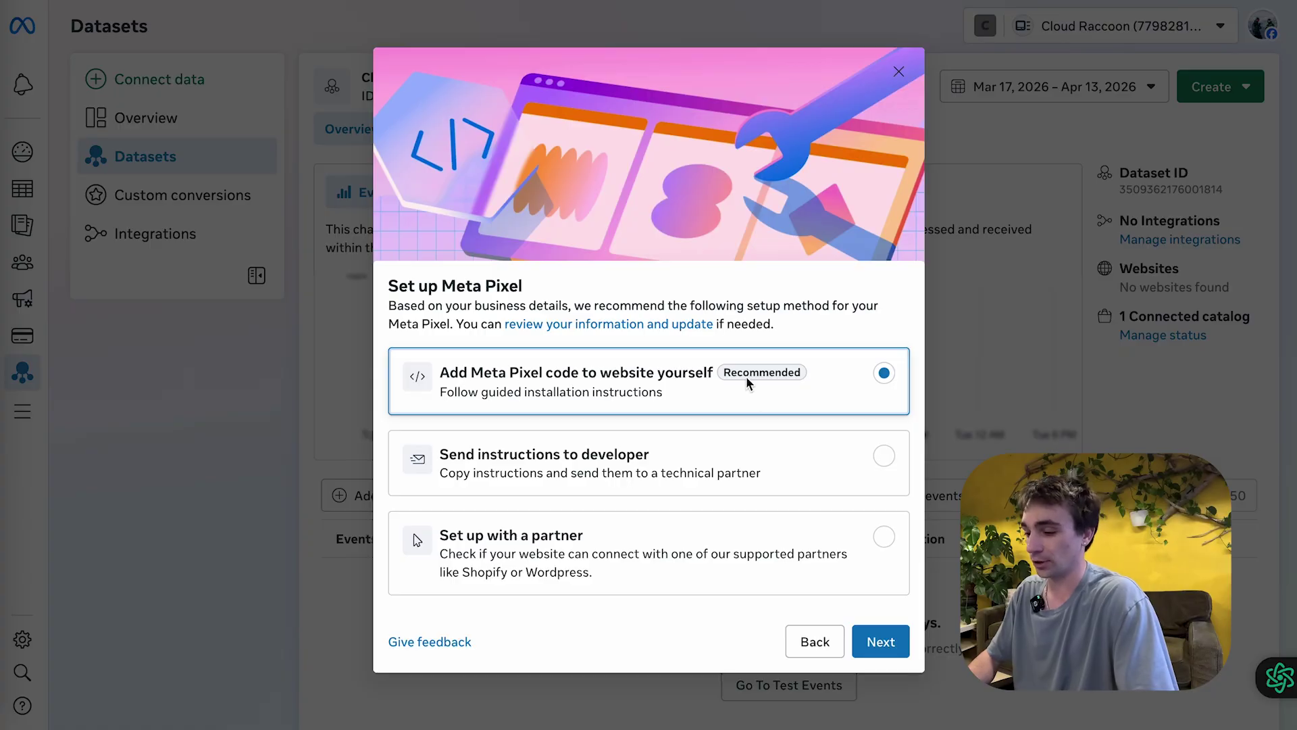
pyautogui.click(876, 642)
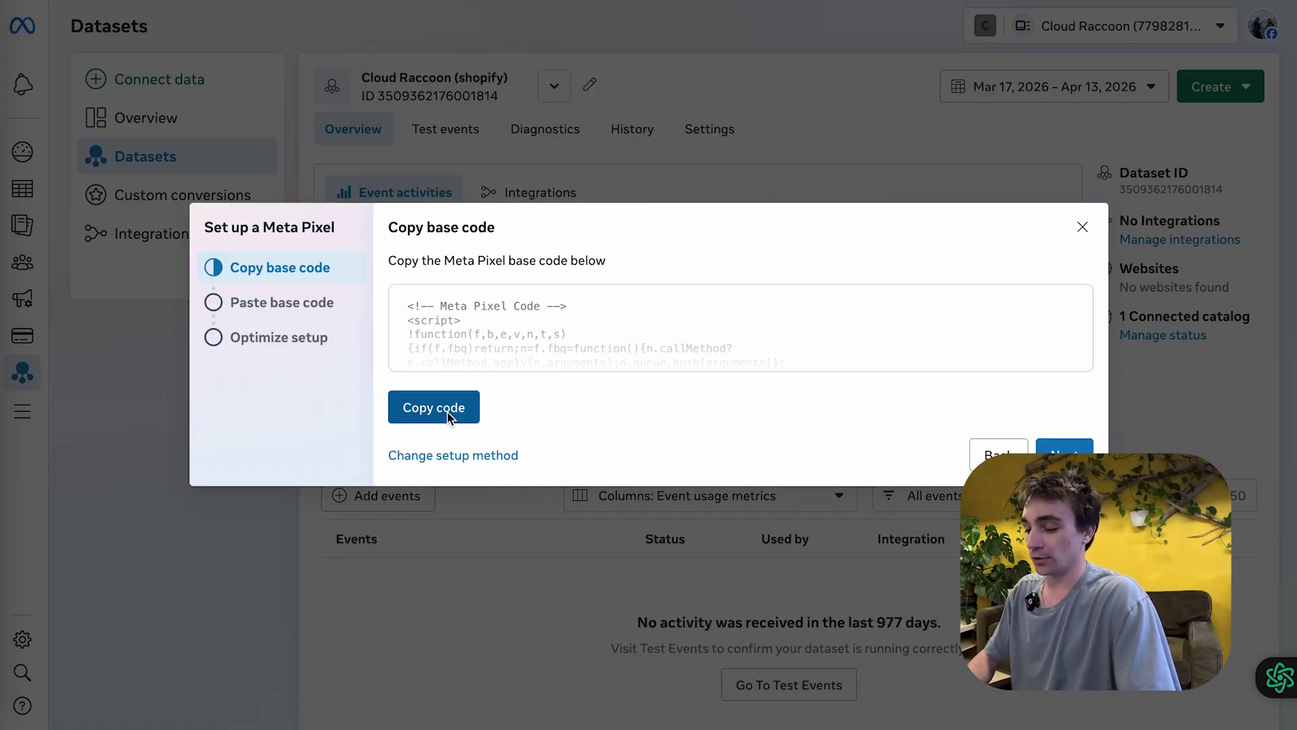
pyautogui.click(448, 412)
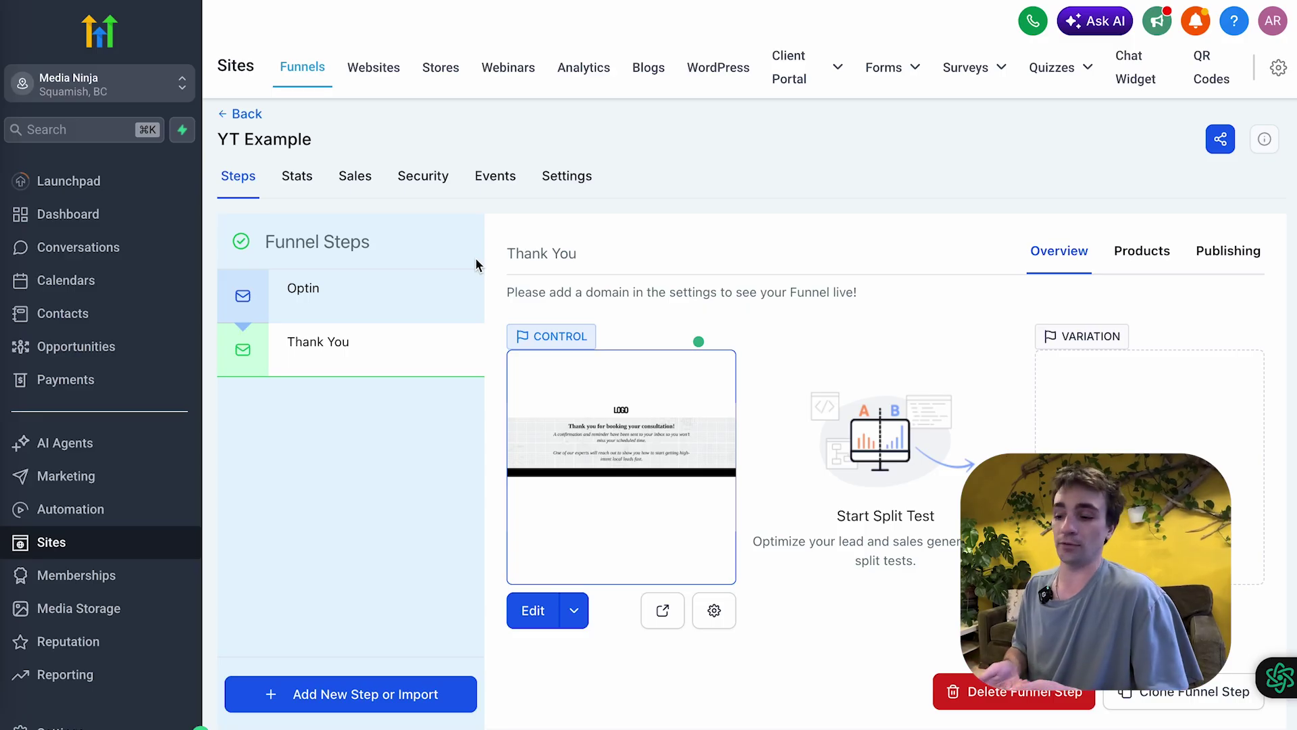
# Switch to GoHighLevel and replace the YT Example funnel's head tracking code in its settings with the copied Meta Pixel base code.
pyautogui.moveTo(342, 306)
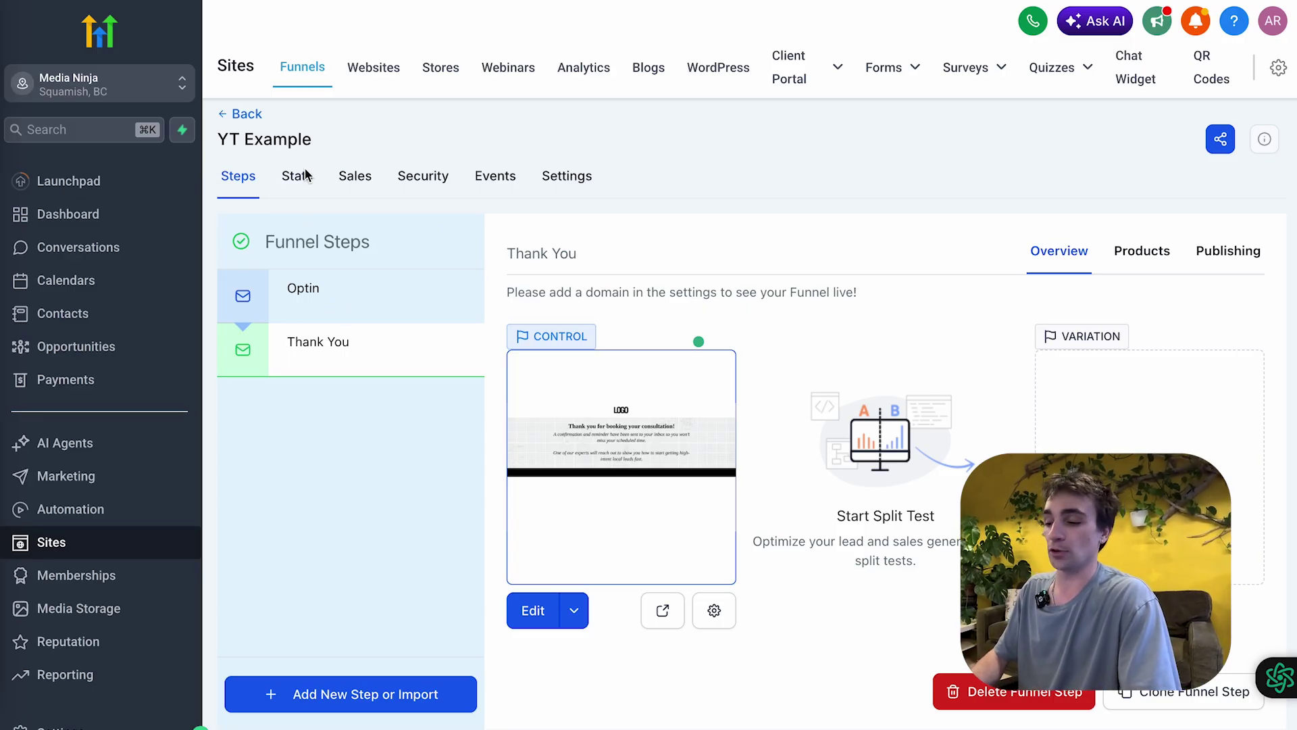
pyautogui.click(574, 180)
pyautogui.scroll(-3, 331, 405)
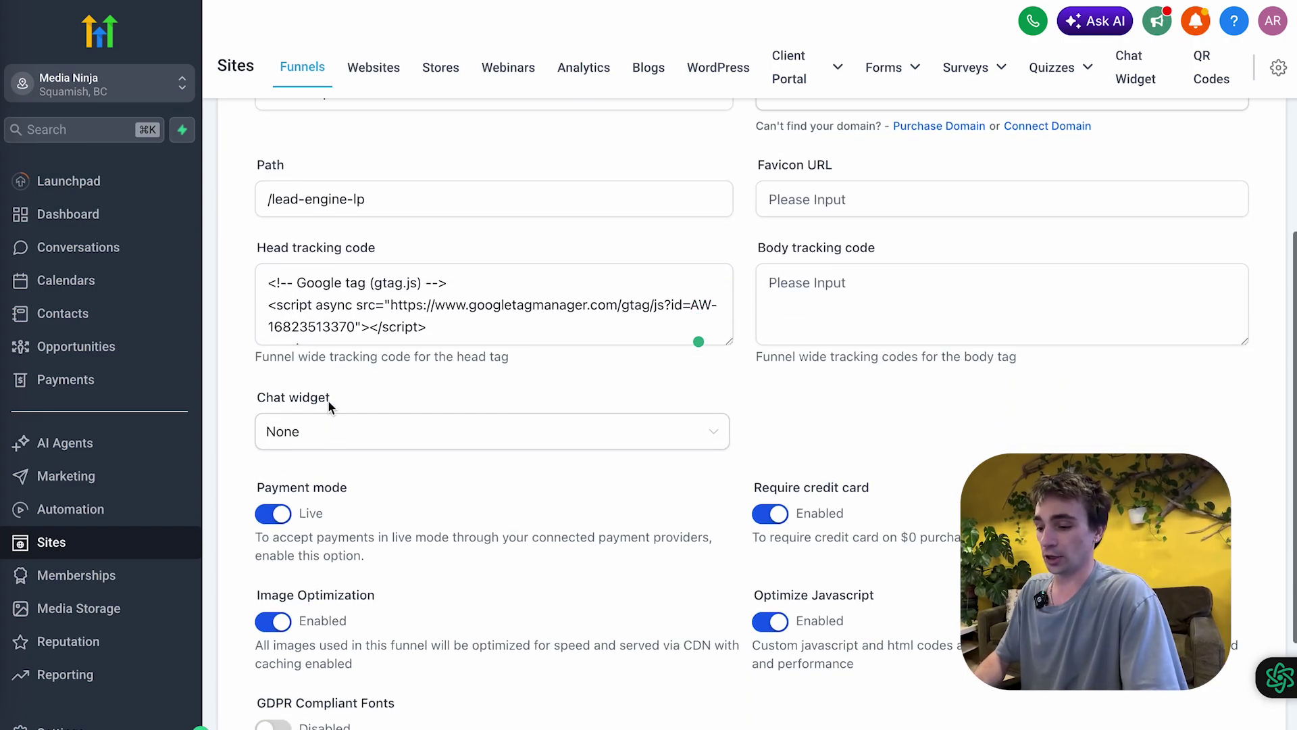
pyautogui.click(331, 335)
pyautogui.hotkey('ctrl', 'a')
pyautogui.press('BackSpace')
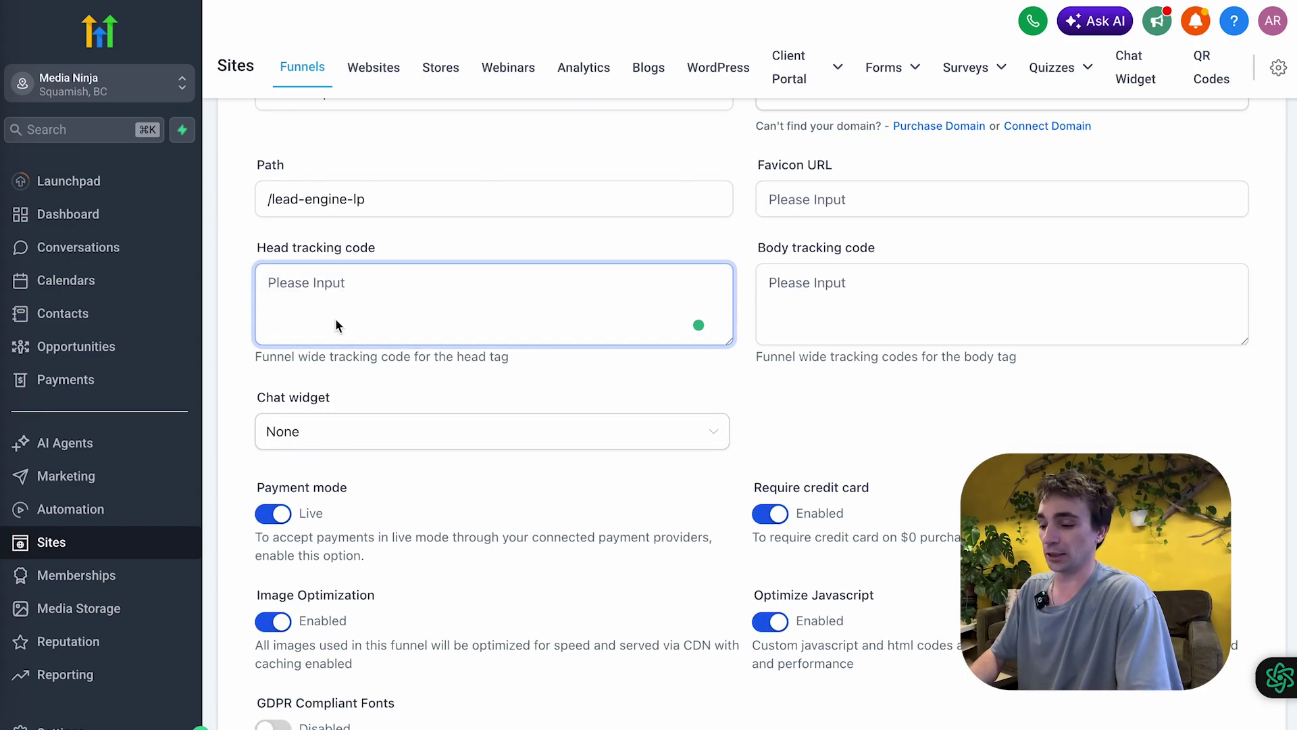
pyautogui.hotkey('ctrl', 'v')
pyautogui.scroll(-1, 811, 445)
pyautogui.scroll(-2, 750, 406)
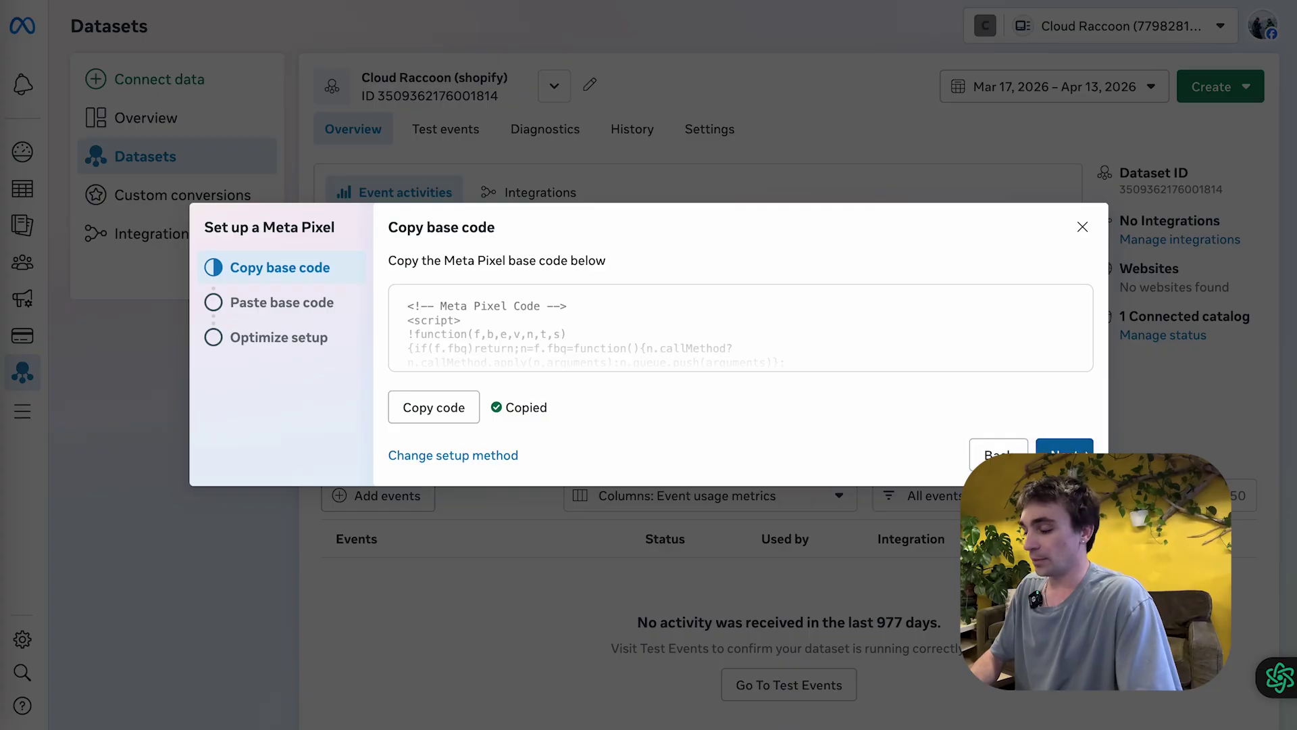
# Switch back to Meta Events Manager and complete the remaining paste-code and optimize stages of the Meta Pixel setup.
pyautogui.click(1058, 453)
pyautogui.click(1052, 447)
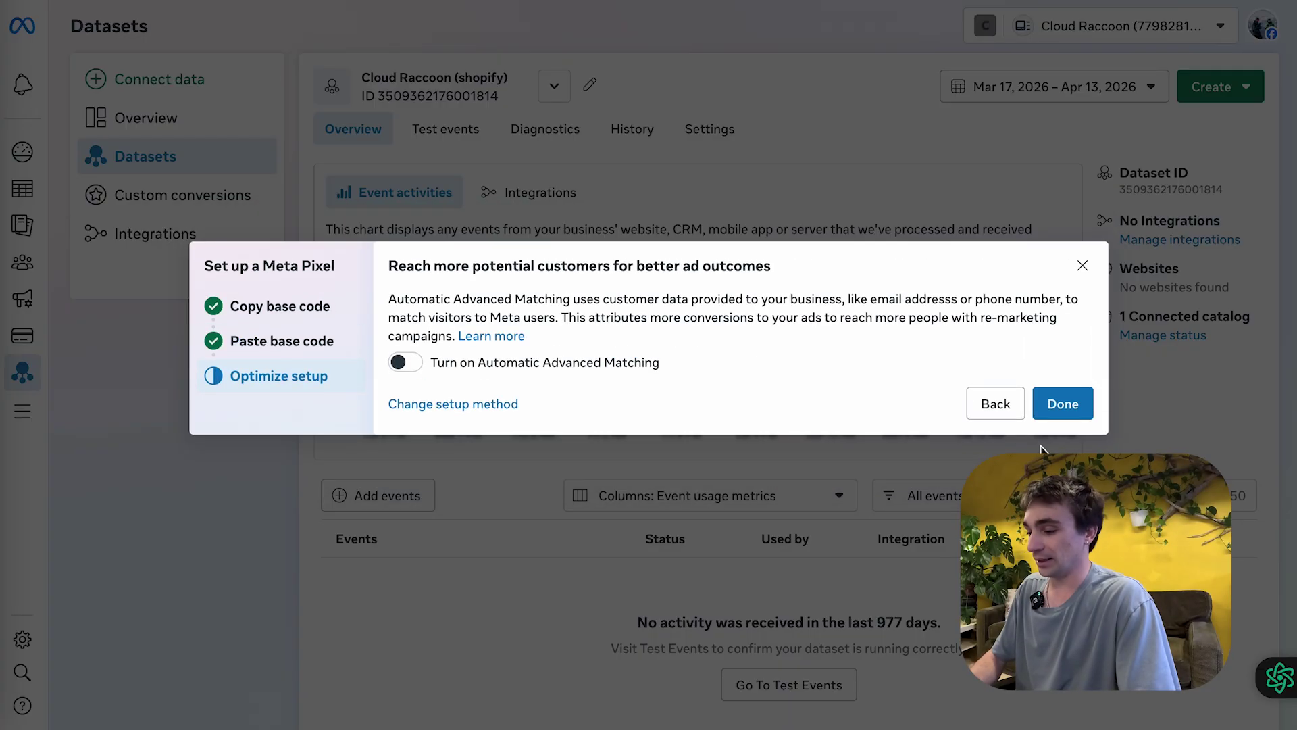
pyautogui.click(1062, 405)
pyautogui.click(897, 149)
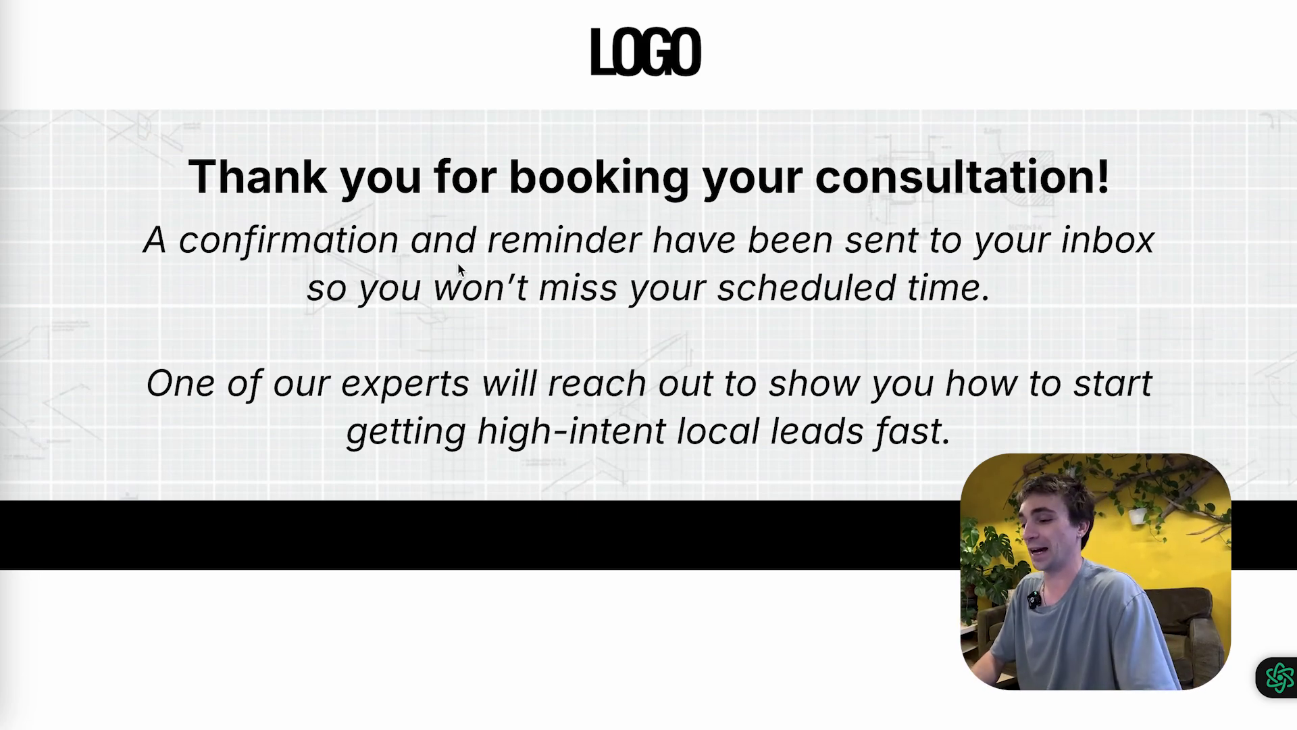
# Return to GoHighLevel and open the Thank You step of the YT Example funnel in the page editor.
pyautogui.click(495, 1)
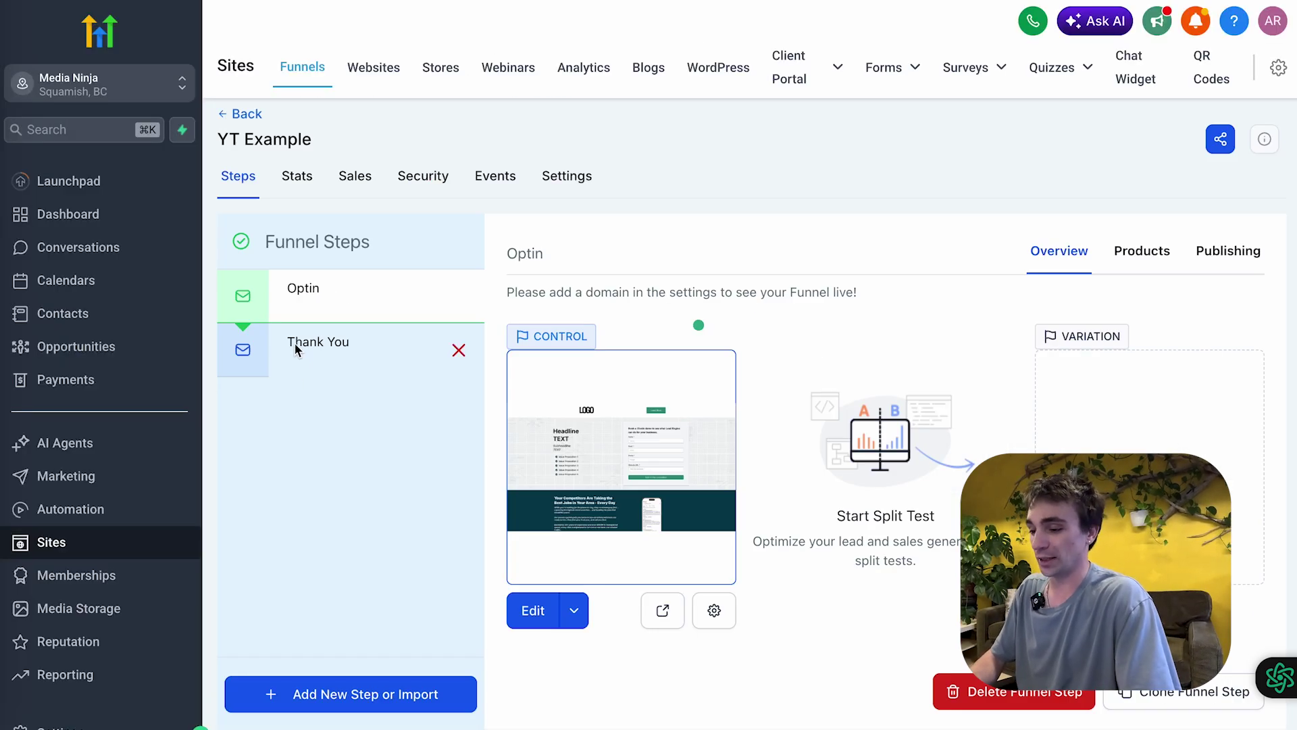
pyautogui.click(327, 343)
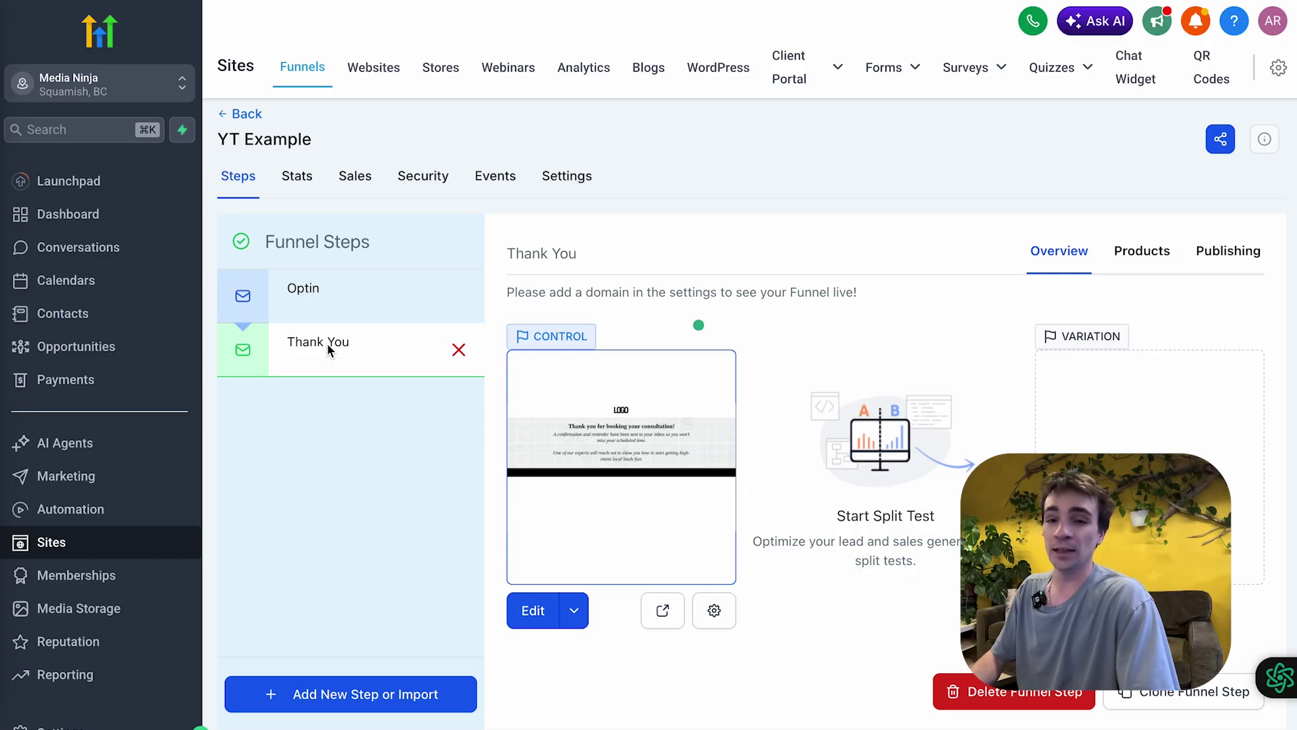
pyautogui.click(530, 608)
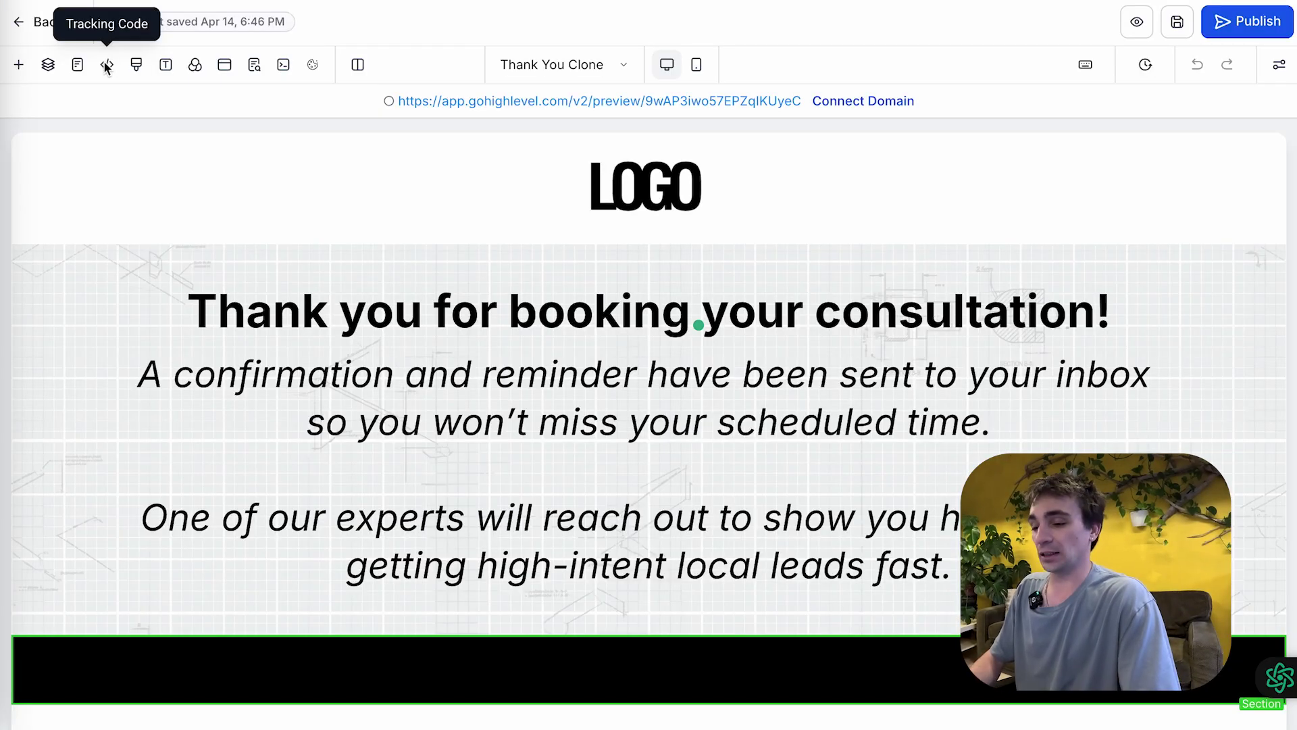
# Replace the Thank You page's header tracking code with a script block containing fbq('track', 'Lead');.
pyautogui.click(106, 64)
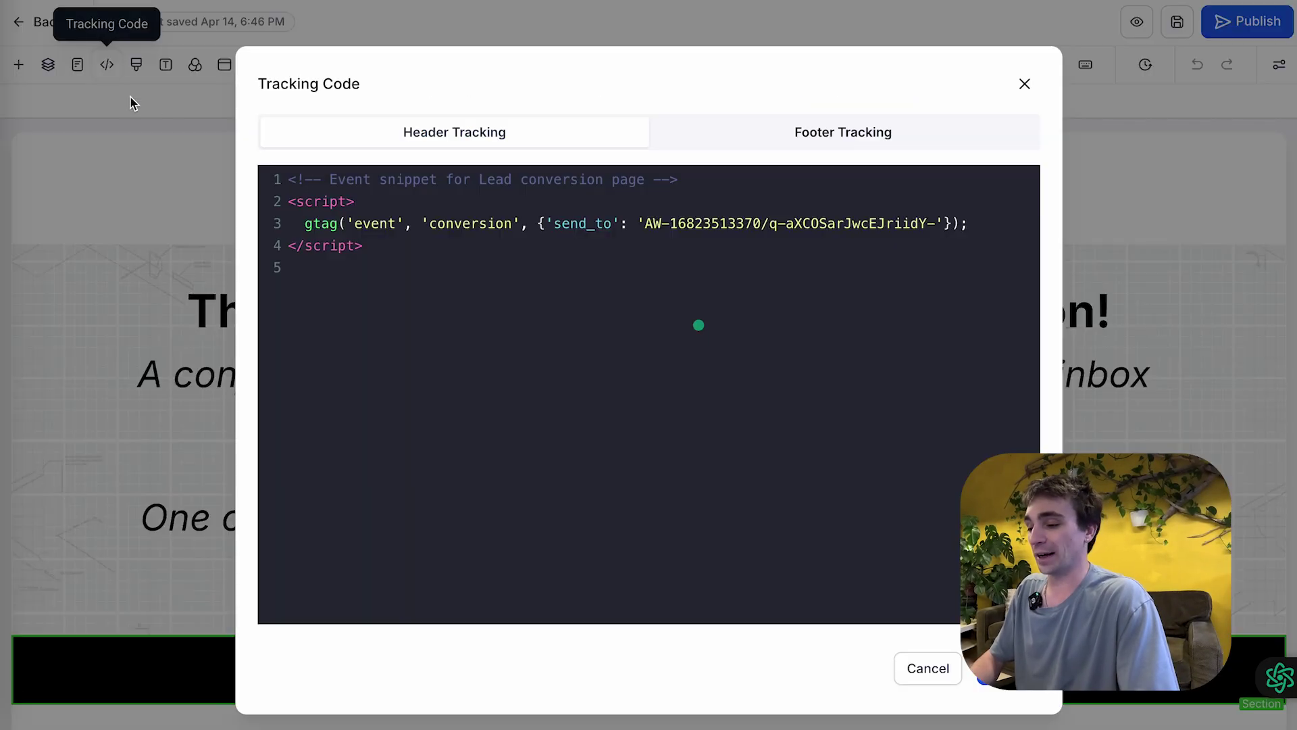
pyautogui.click(414, 271)
pyautogui.hotkey('ctrl', 'a')
pyautogui.press('BackSpace')
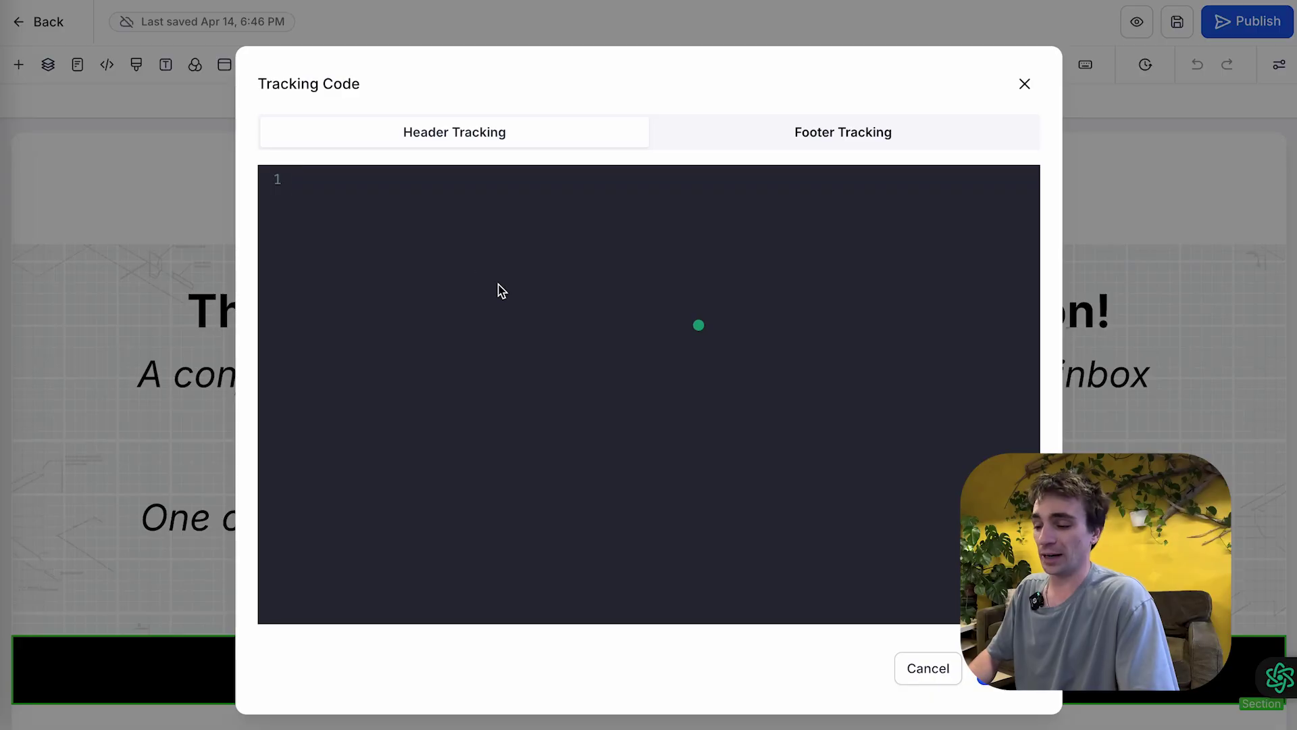
pyautogui.write("<script>   fbq('track', 'Lead'); </script>")
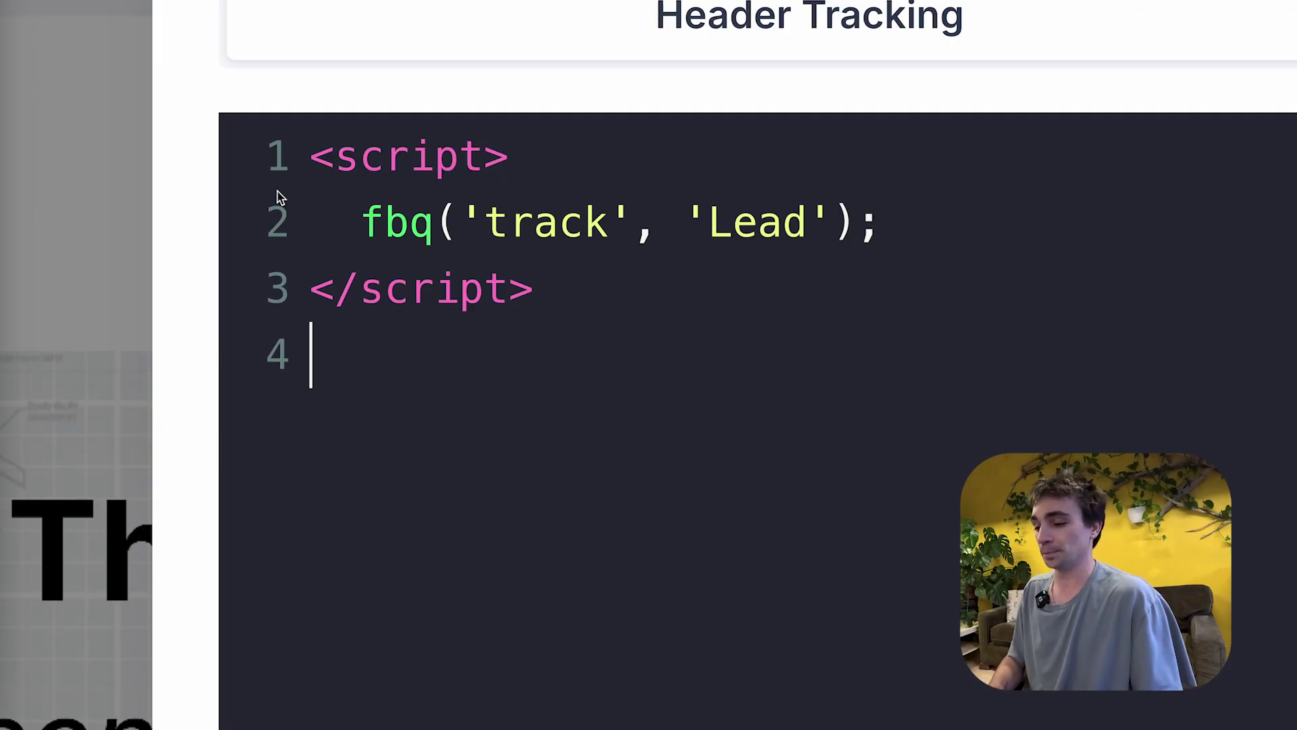
pyautogui.moveTo(559, 284); pyautogui.dragTo(275, 151)
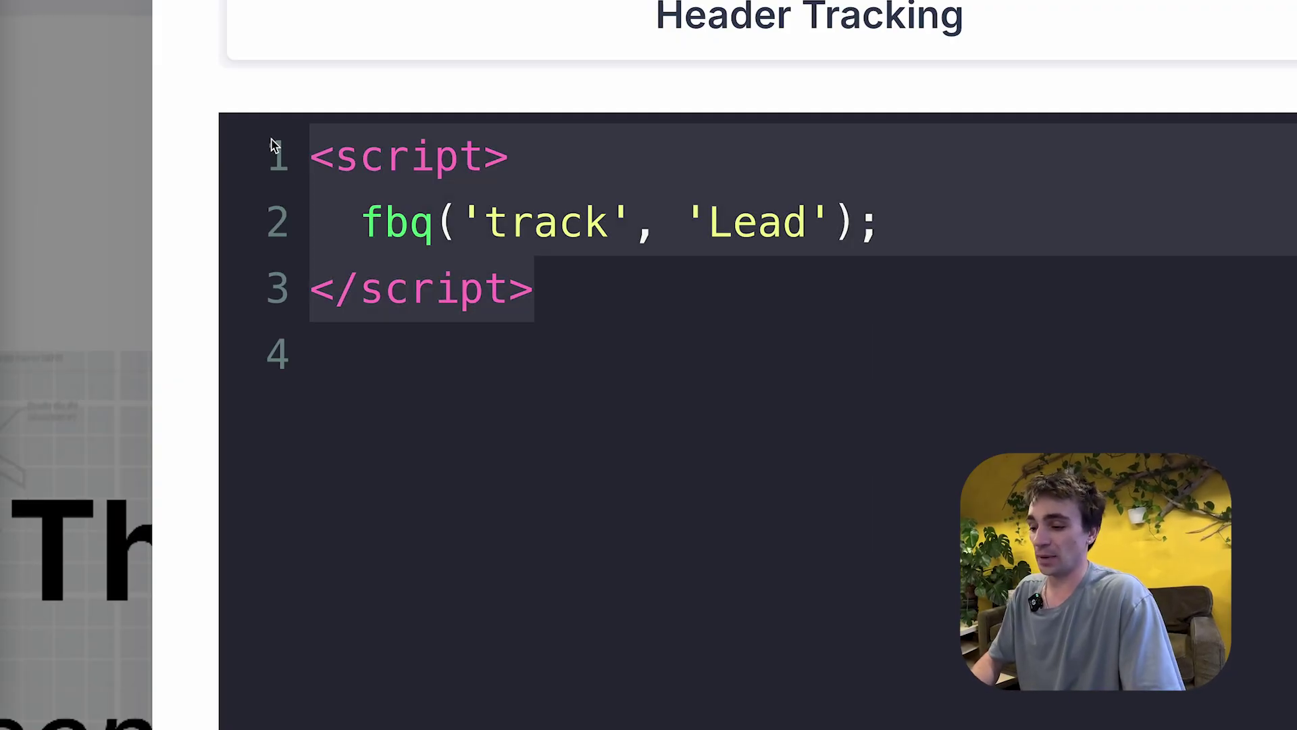
pyautogui.click(433, 218)
pyautogui.moveTo(530, 280); pyautogui.dragTo(240, 122)
pyautogui.click(400, 213)
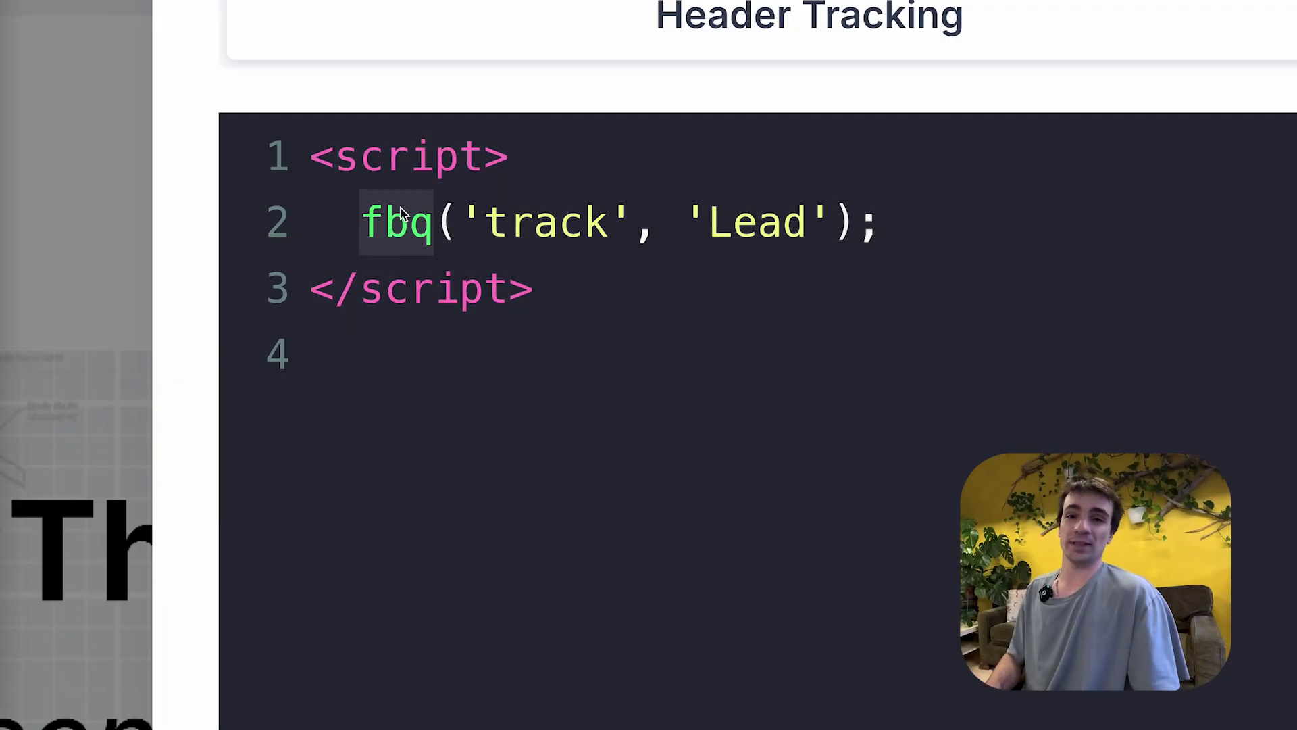
pyautogui.click(734, 223)
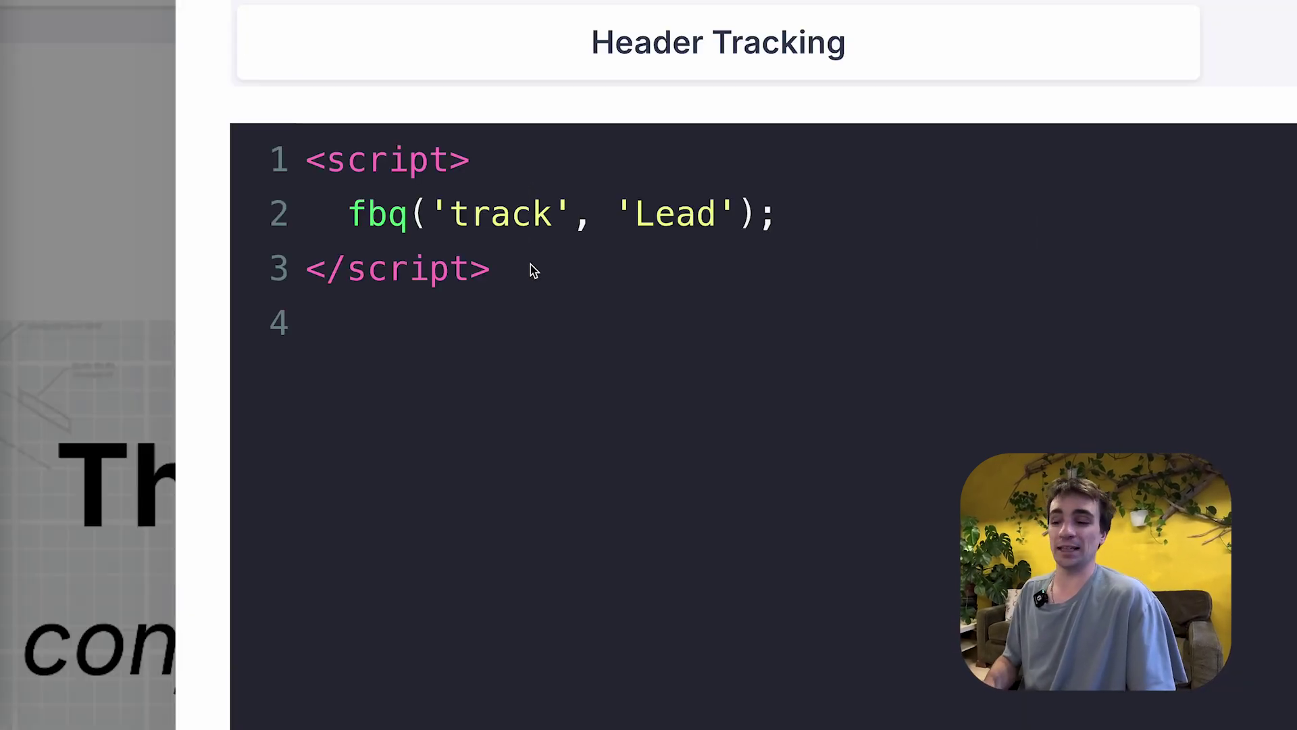
pyautogui.moveTo(525, 266); pyautogui.dragTo(162, 102)
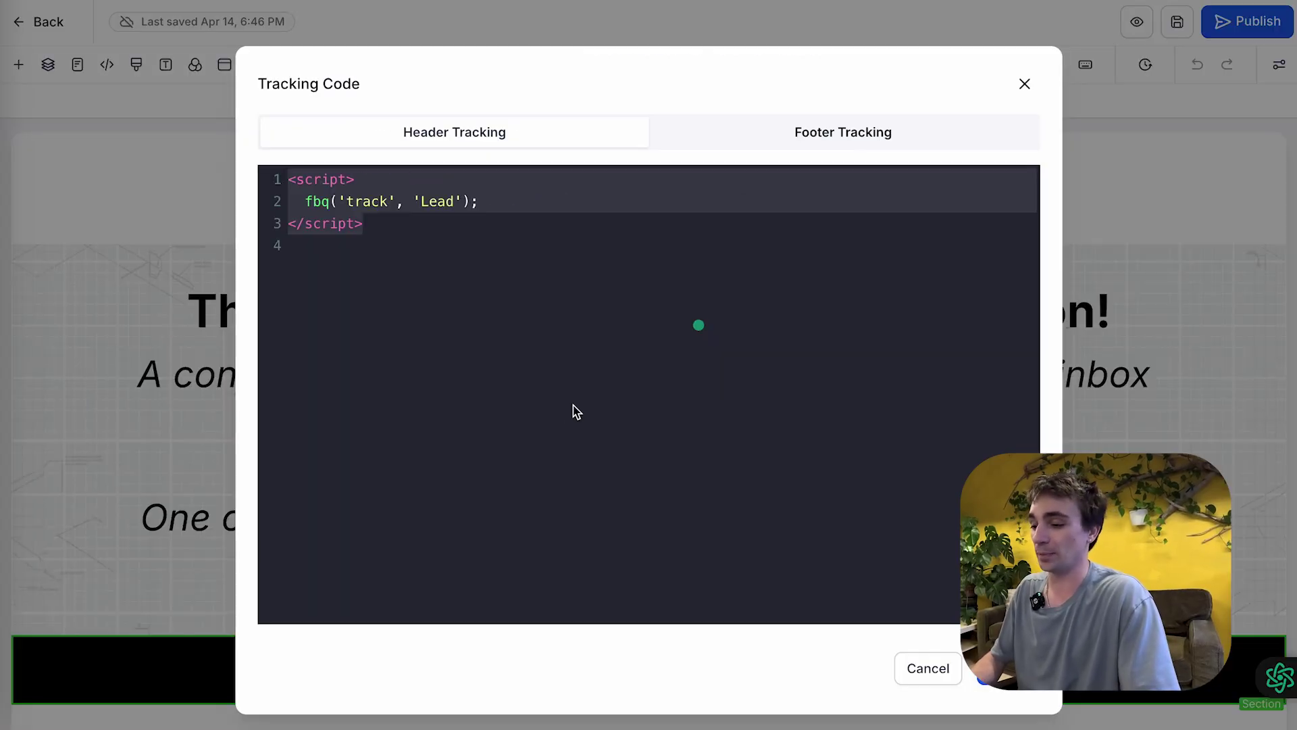
# Apply the Lead event code in the header tracking and save the Thank You page.
pyautogui.click(999, 668)
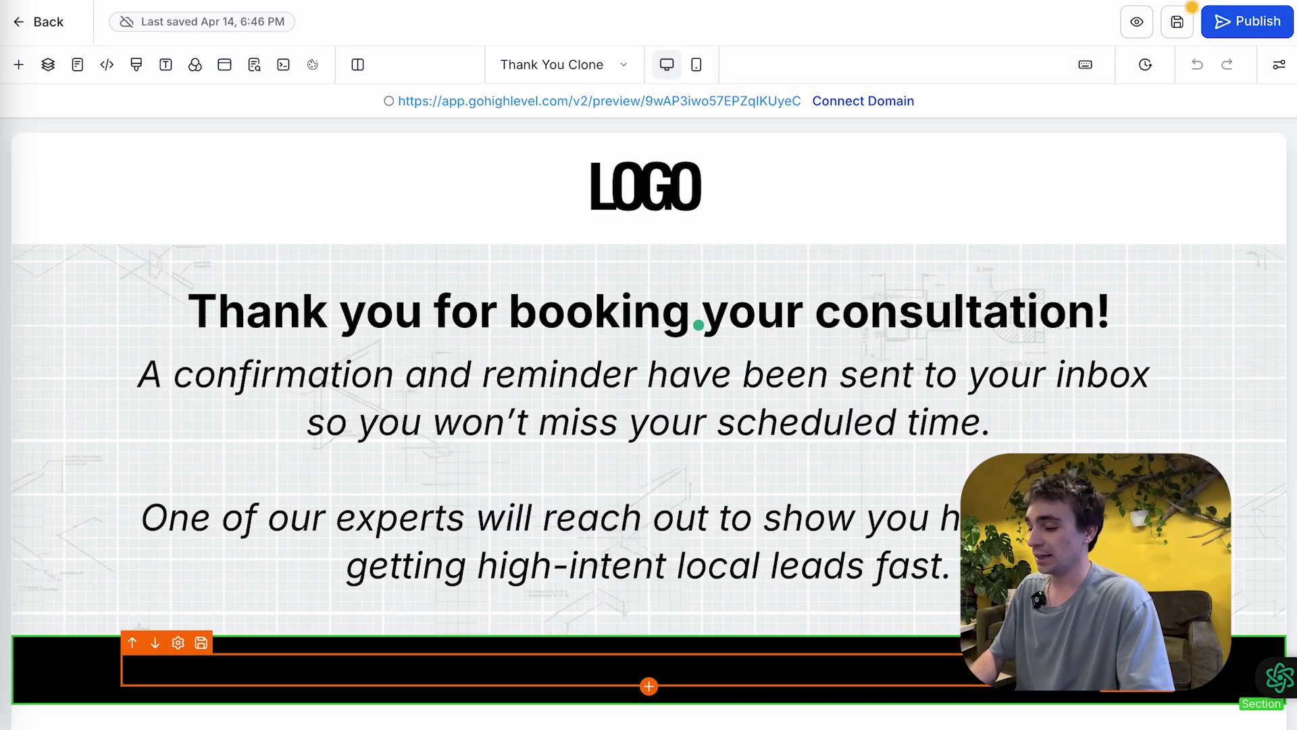
pyautogui.click(1169, 23)
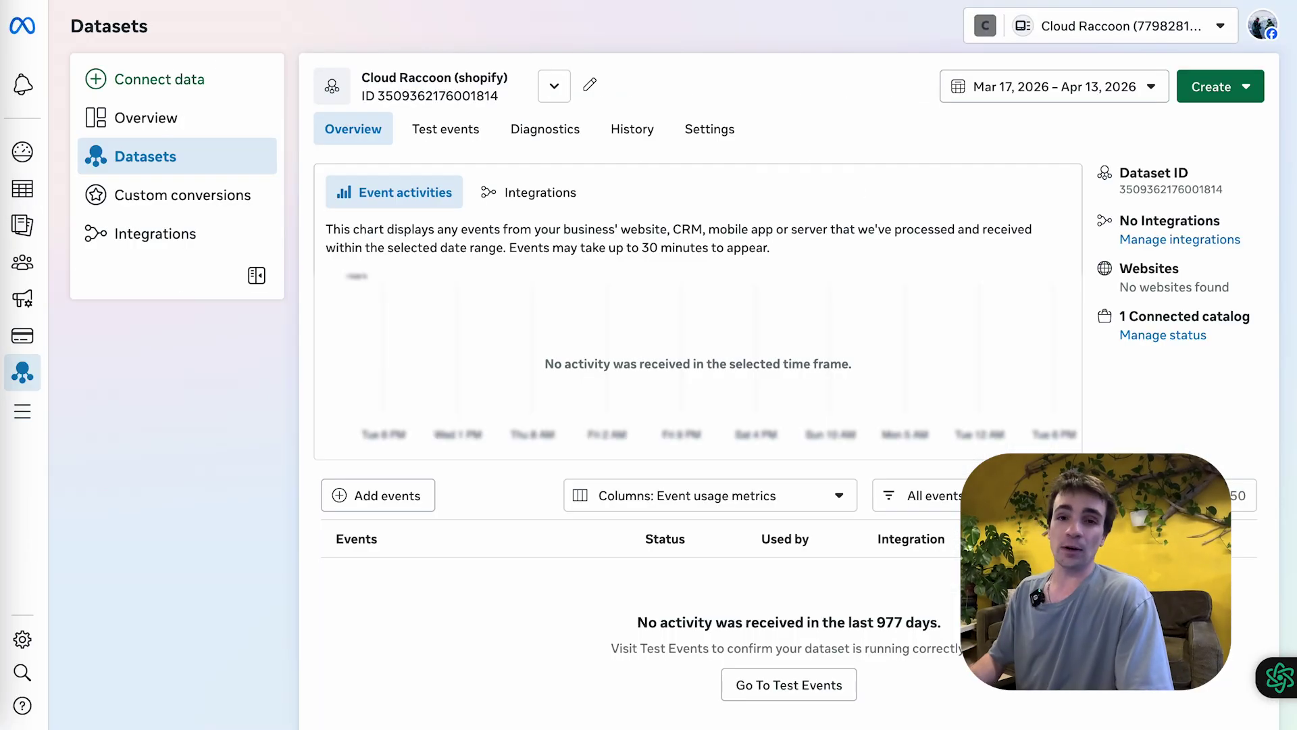
# Switch to Meta Events Manager and view the Test events page of the Cloud Raccoon (shopify) dataset.
pyautogui.click(448, 128)
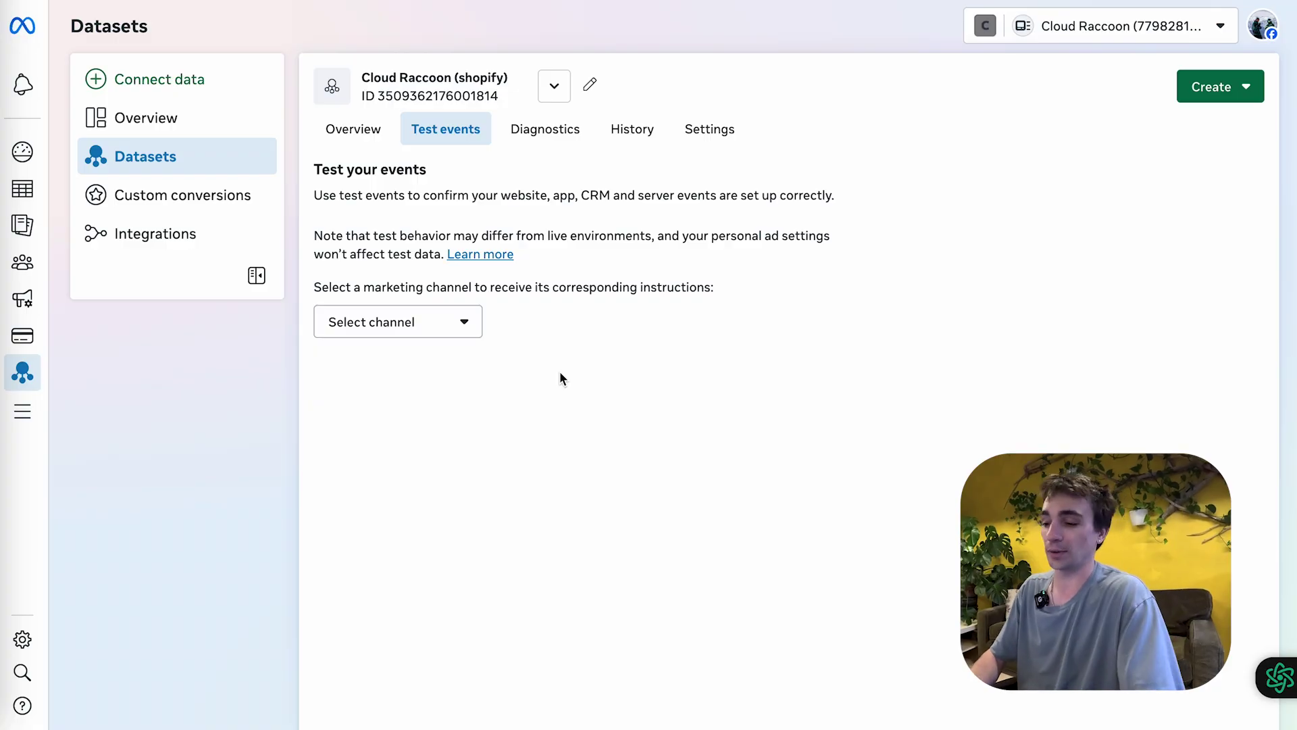
# Switch to Meta Ads Manager and create a new Auction campaign with the Leads objective.
pyautogui.click(28, 192)
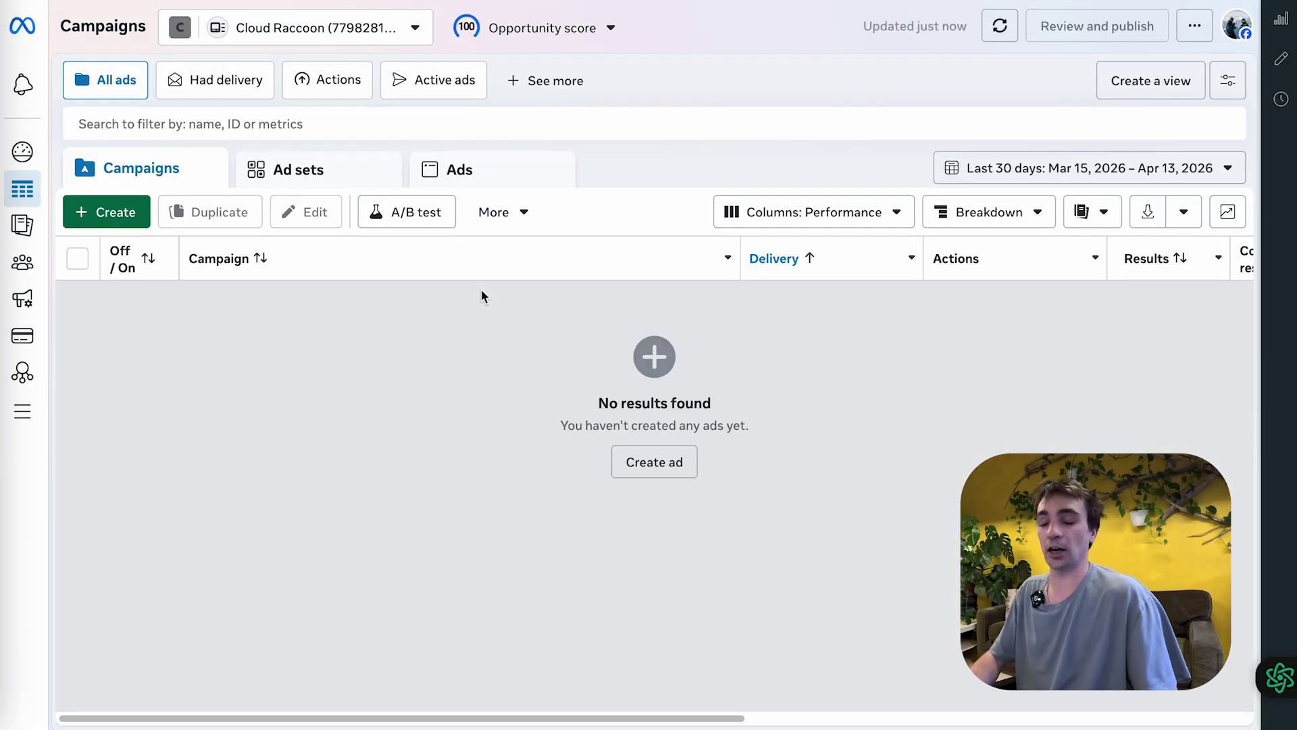
pyautogui.click(118, 212)
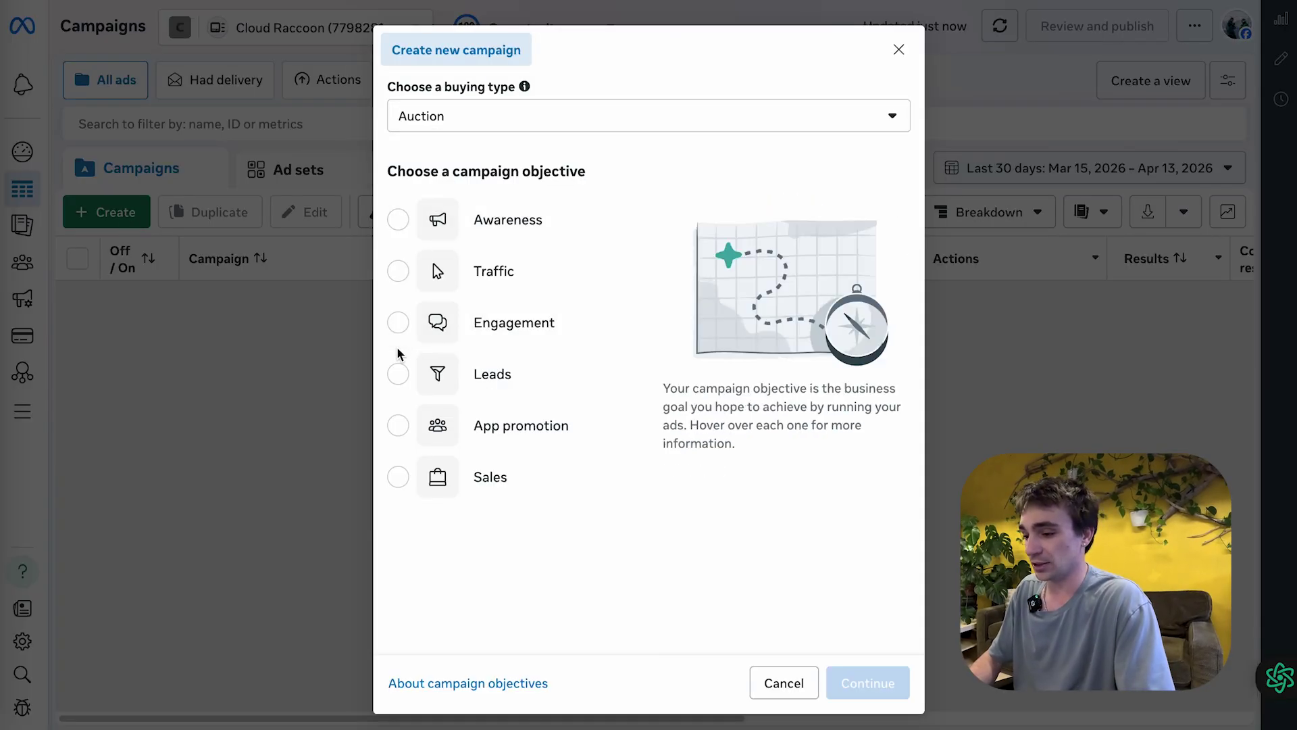
pyautogui.click(398, 374)
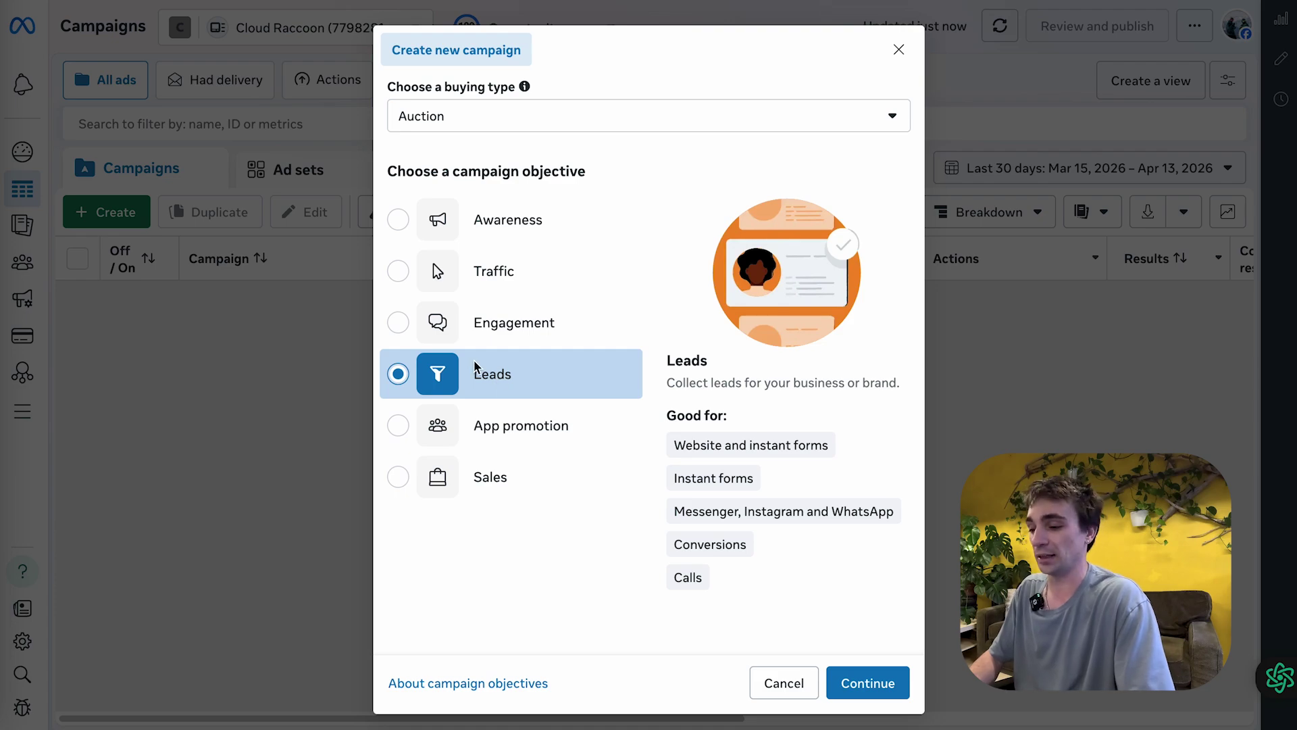
pyautogui.click(867, 684)
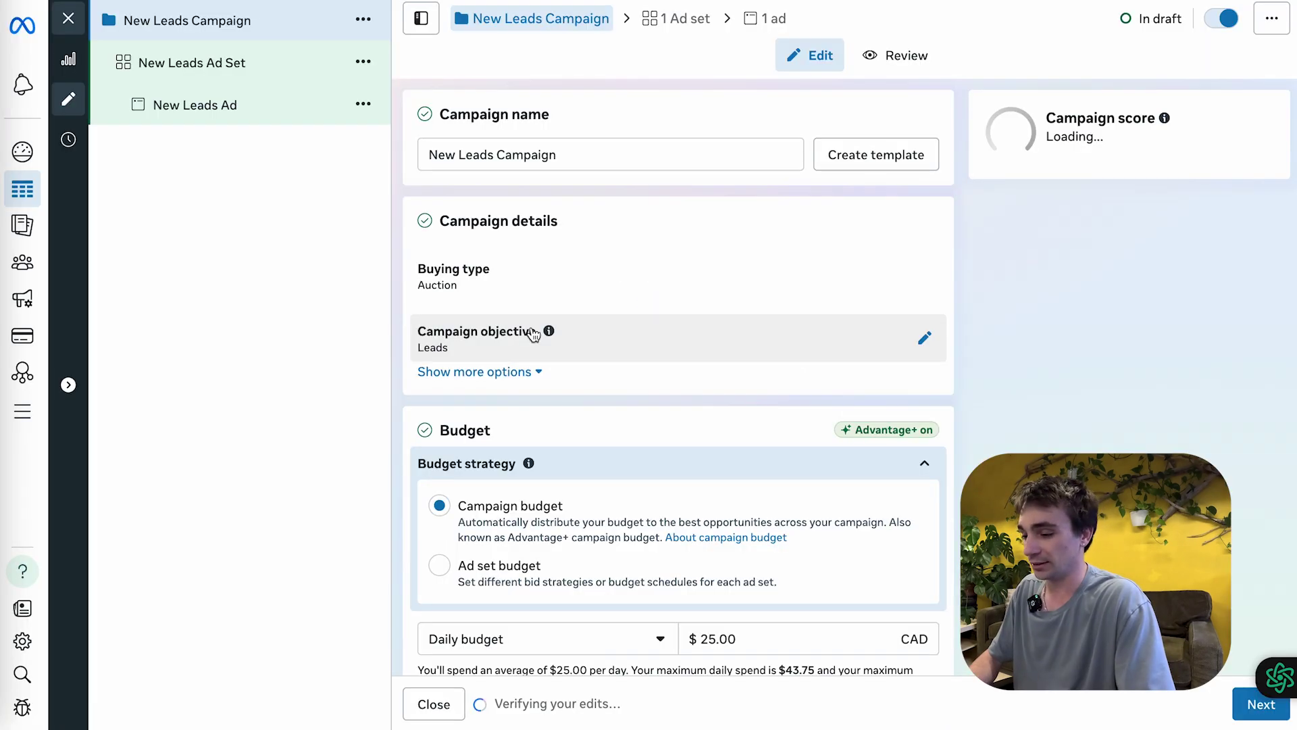
# Name the new campaign Prospecting_Leads.
pyautogui.tripleClick(564, 154)
pyautogui.write('Prosp')
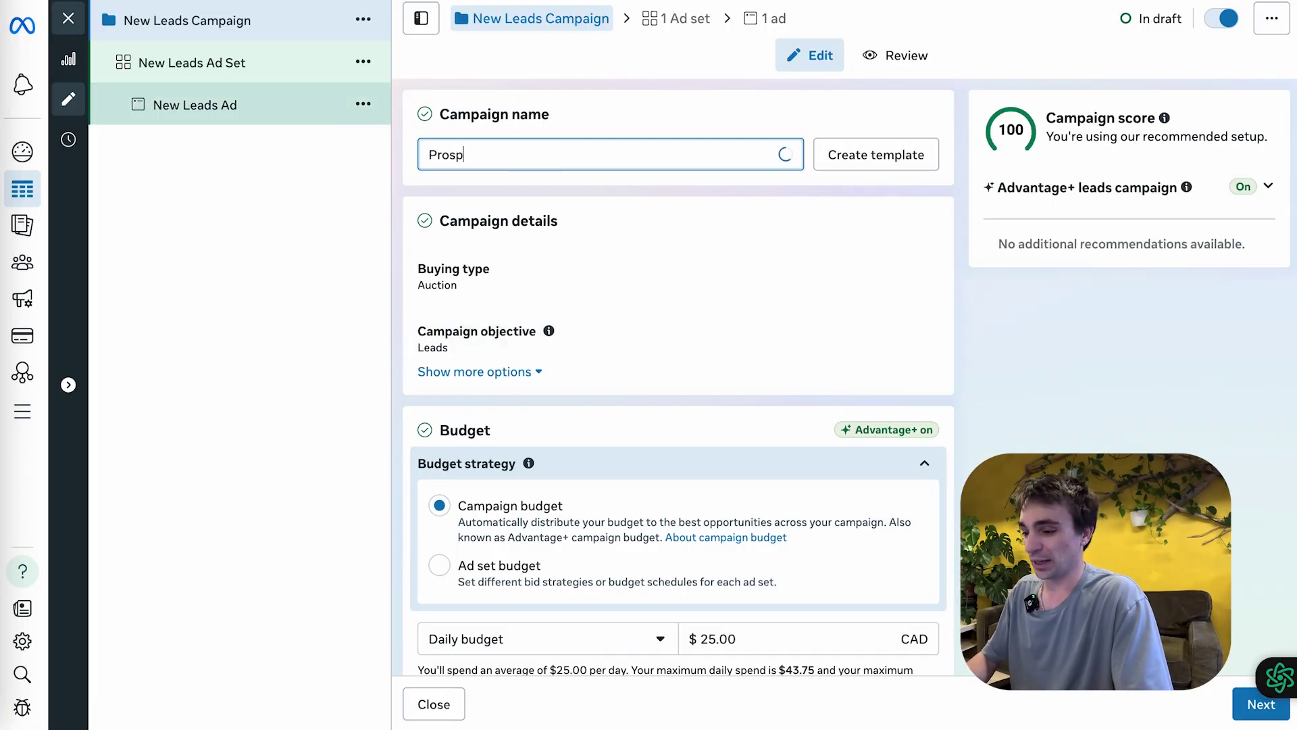
pyautogui.write('ecting_Leads')
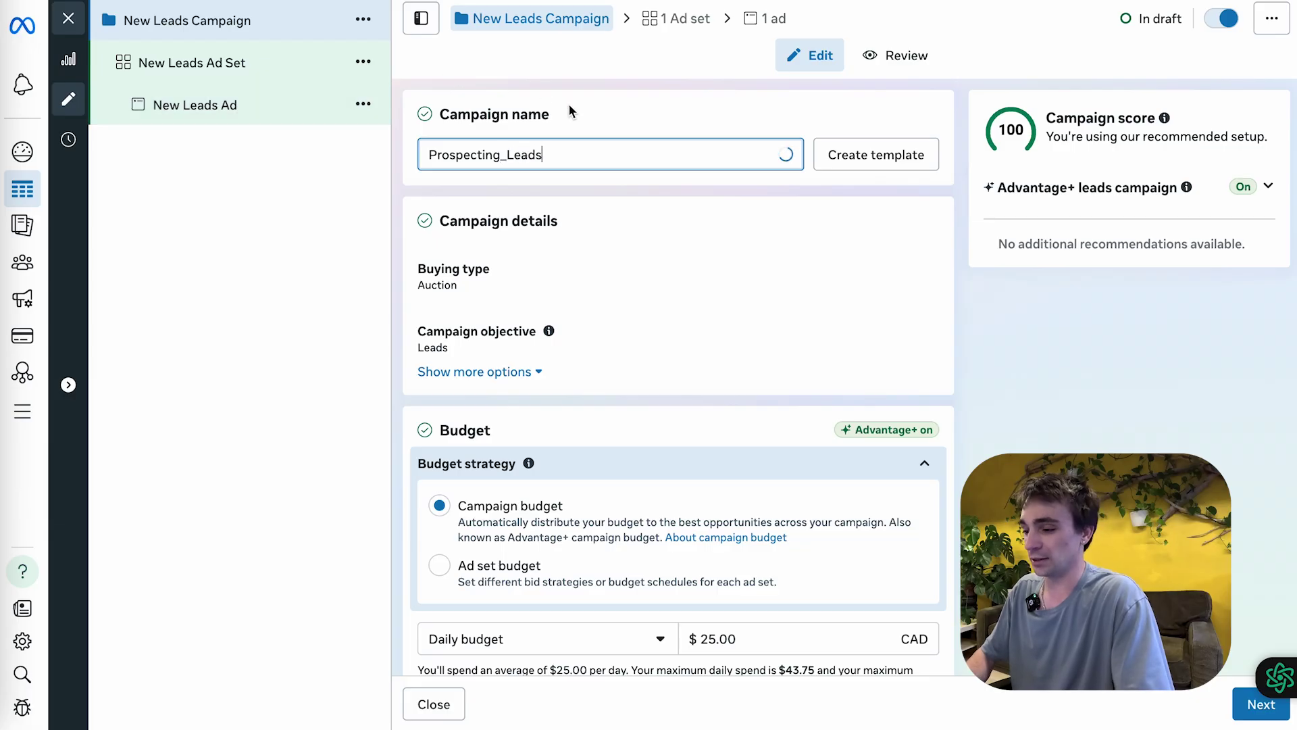
pyautogui.click(564, 109)
# Set the campaign's daily budget to 15 CAD.
pyautogui.scroll(-2, 582, 284)
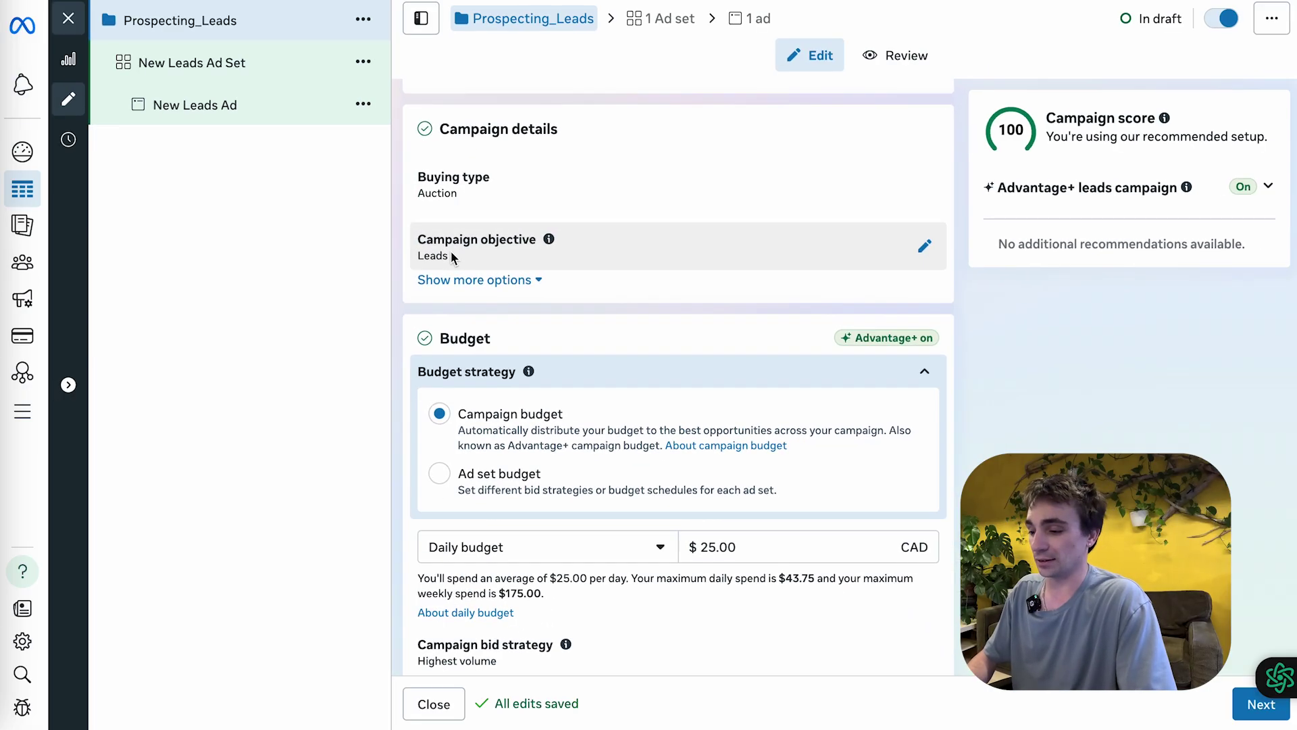
pyautogui.scroll(-3, 501, 301)
pyautogui.click(761, 352)
pyautogui.moveTo(742, 358); pyautogui.dragTo(631, 367)
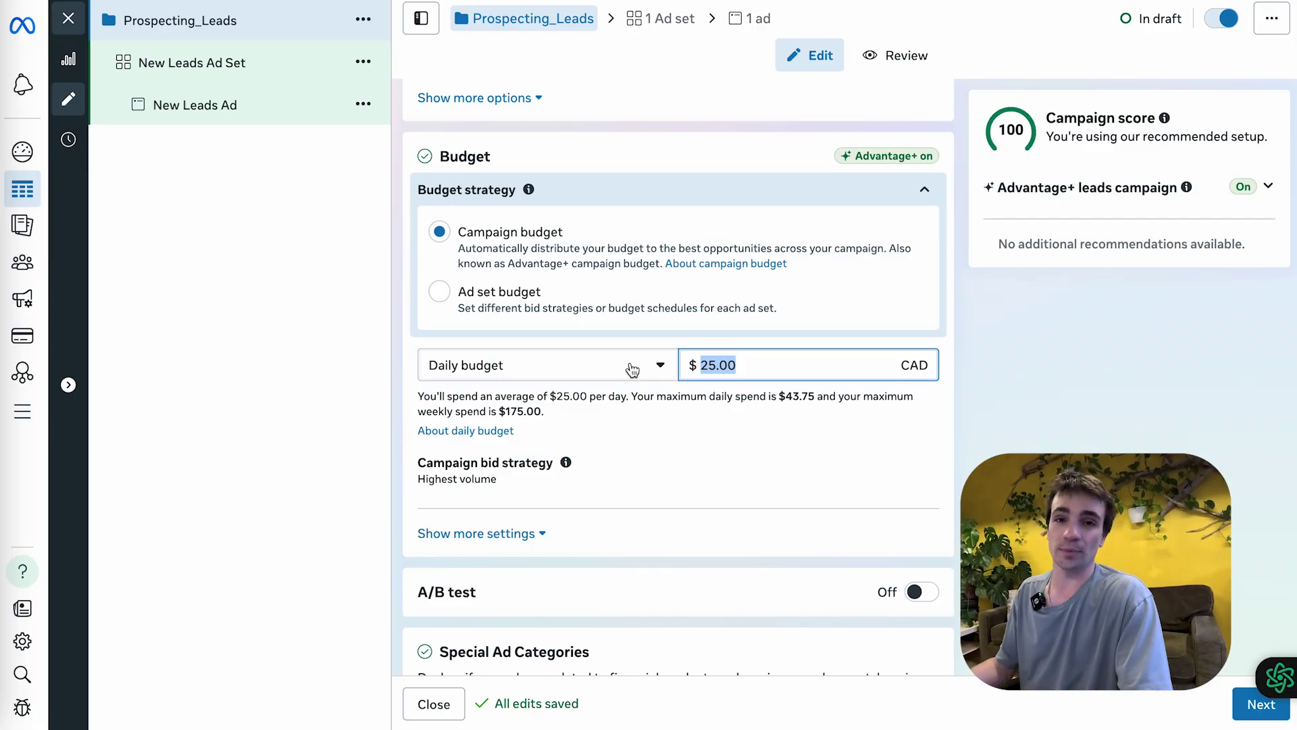
pyautogui.write('5')
pyautogui.press('BackSpace')
pyautogui.write('15')
pyautogui.doubleClick(716, 371)
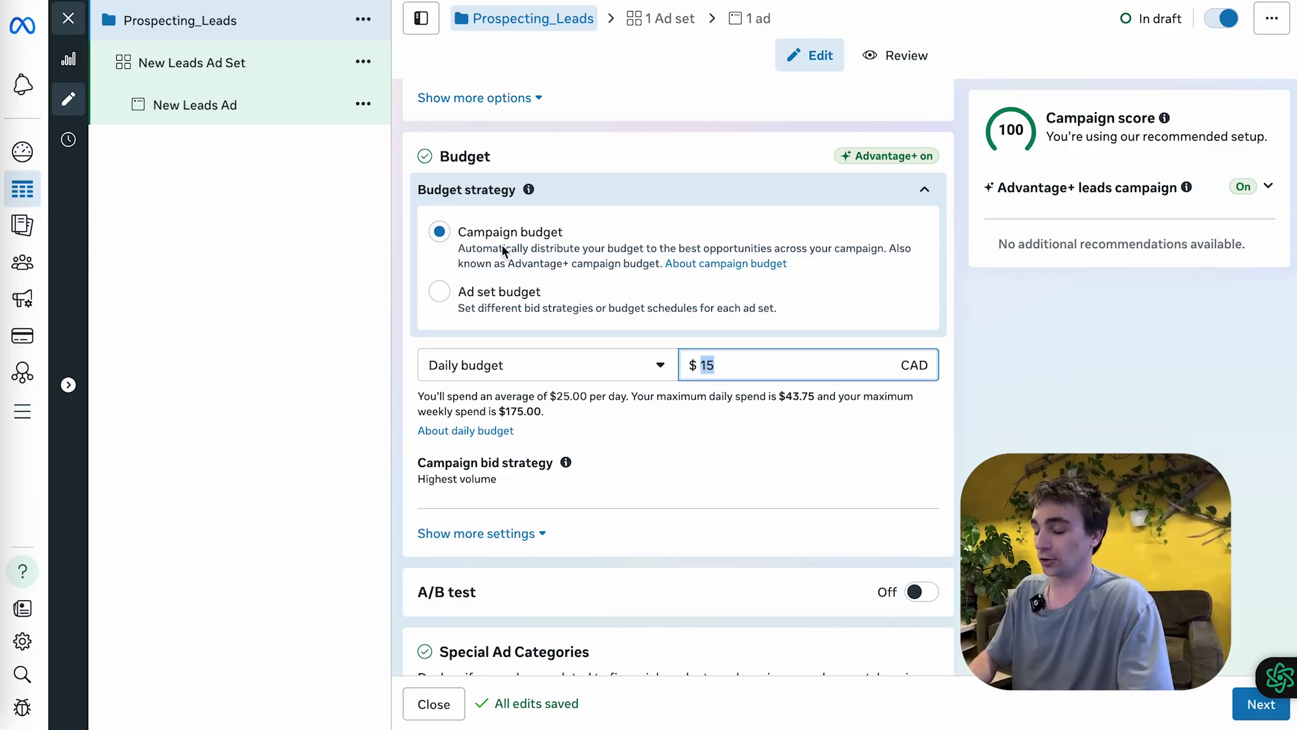
# Check the available Special Ad Categories without declaring one, and continue to the ad set settings.
pyautogui.scroll(-3, 554, 258)
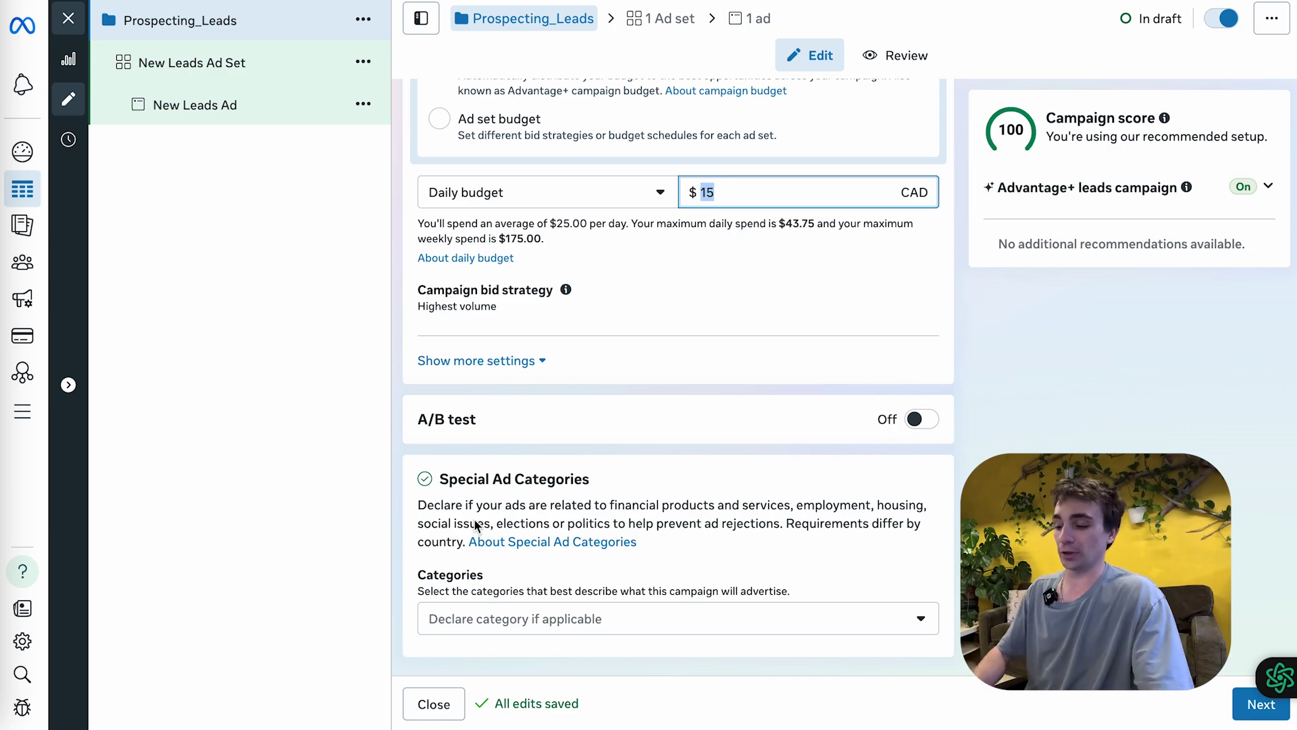
pyautogui.click(564, 612)
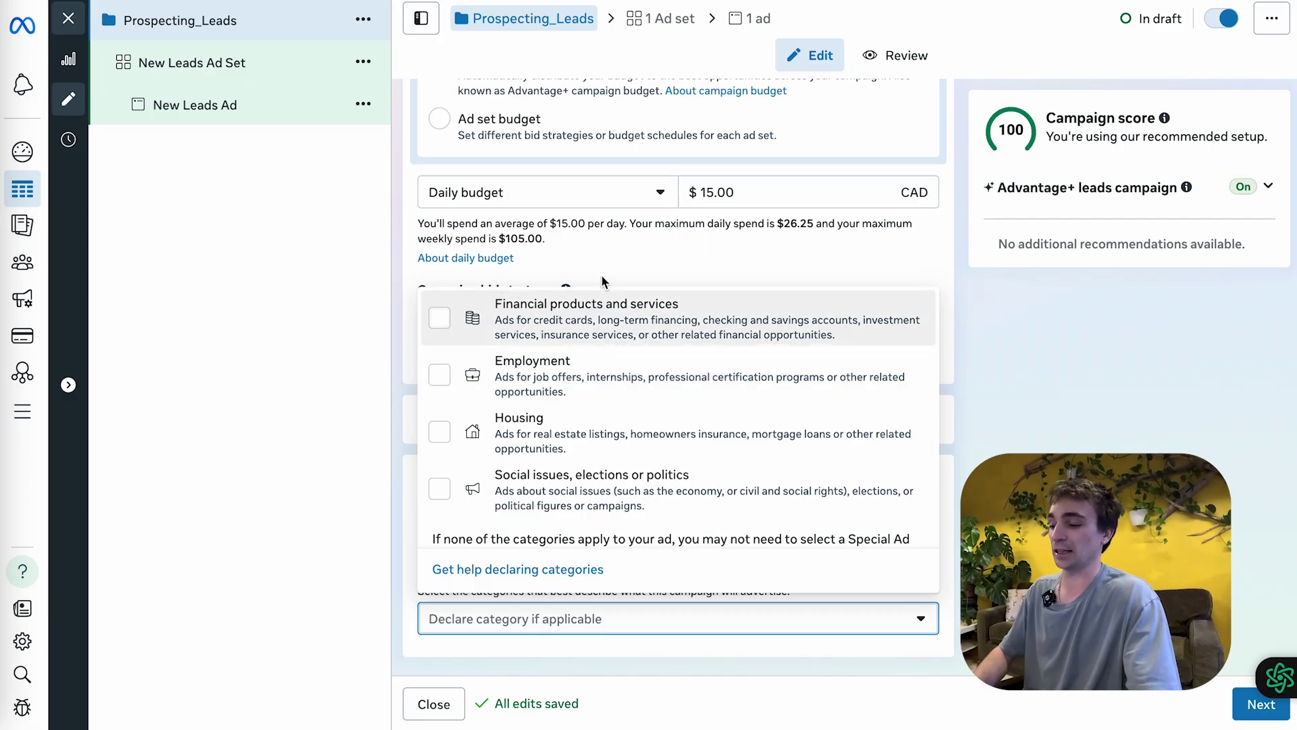
pyautogui.click(995, 405)
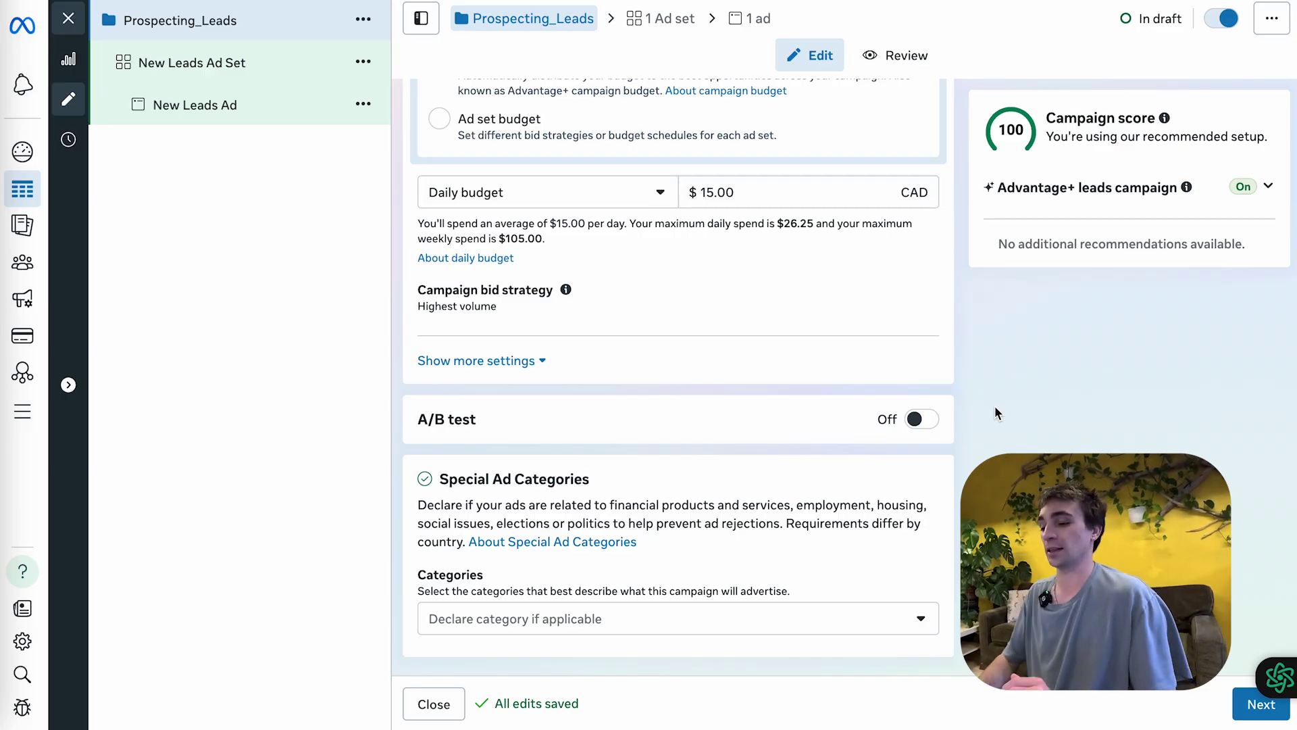
pyautogui.click(1251, 721)
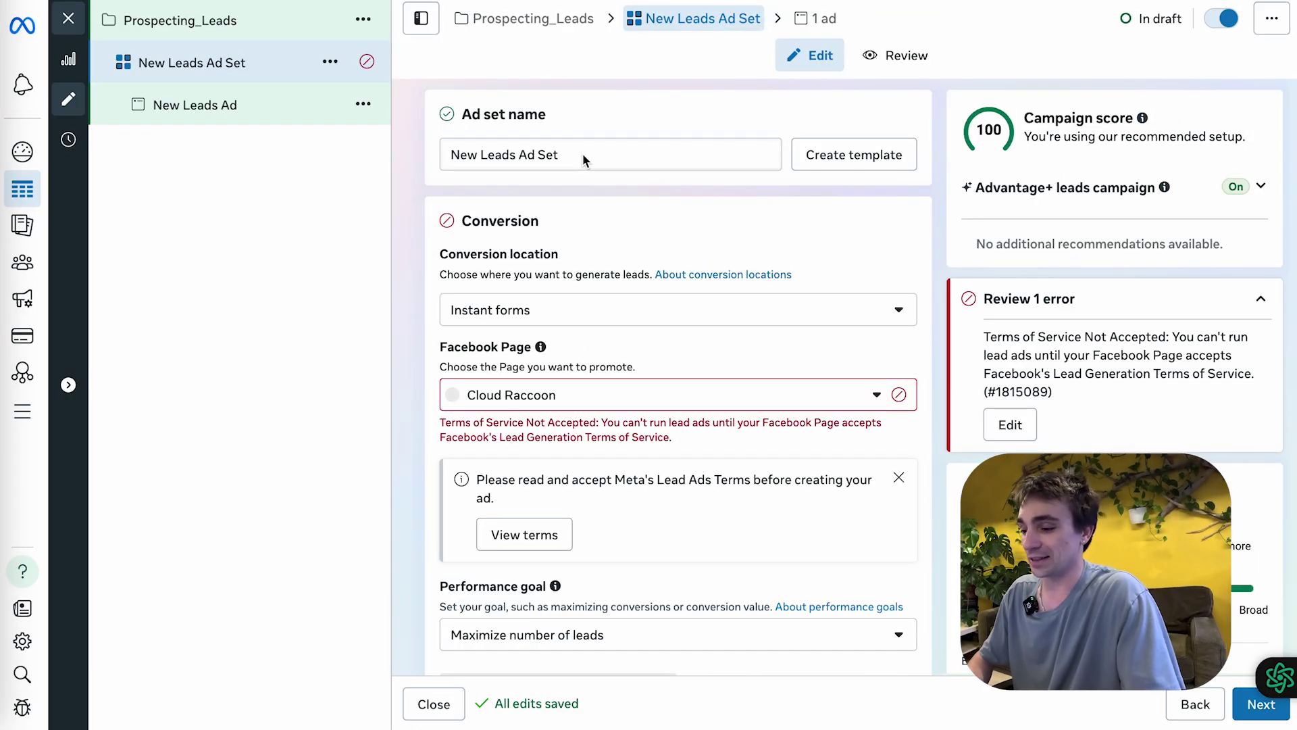
# Name the ad set Vancouver_BatchAds1.
pyautogui.tripleClick(580, 153)
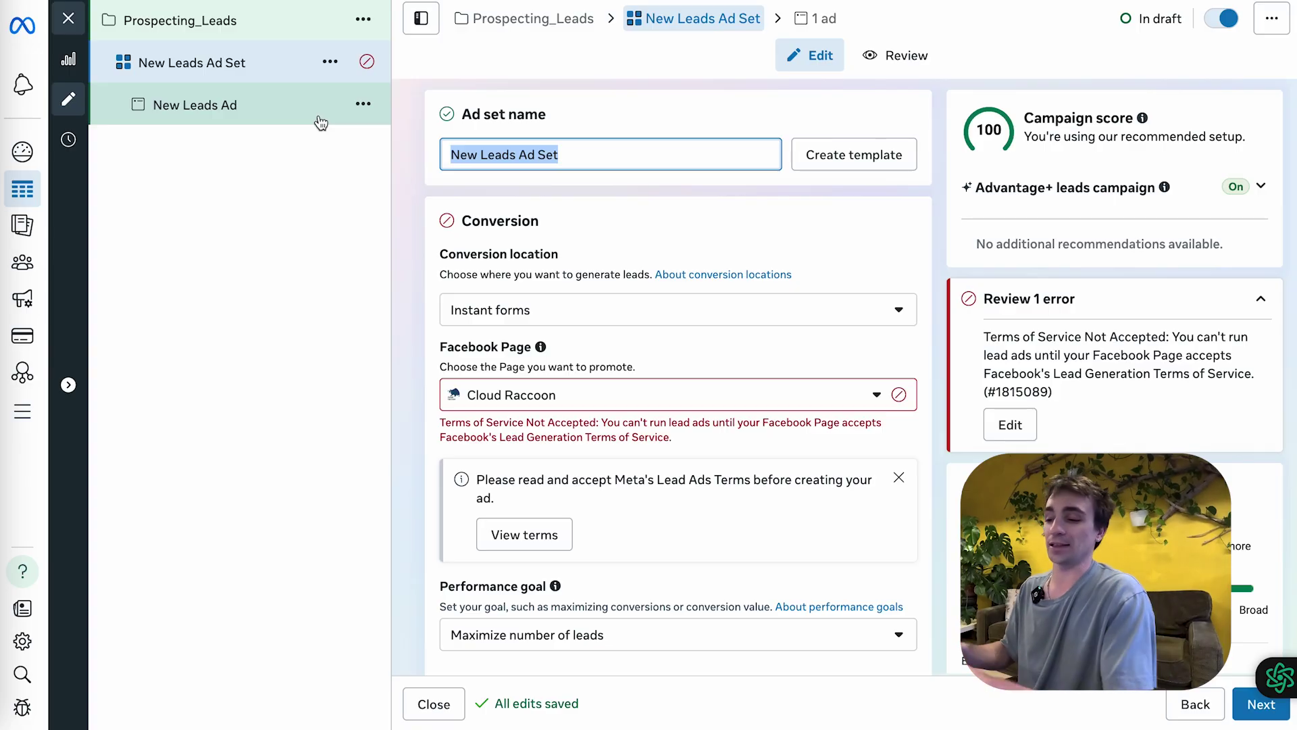
pyautogui.click(539, 154)
pyautogui.moveTo(584, 157); pyautogui.dragTo(338, 161)
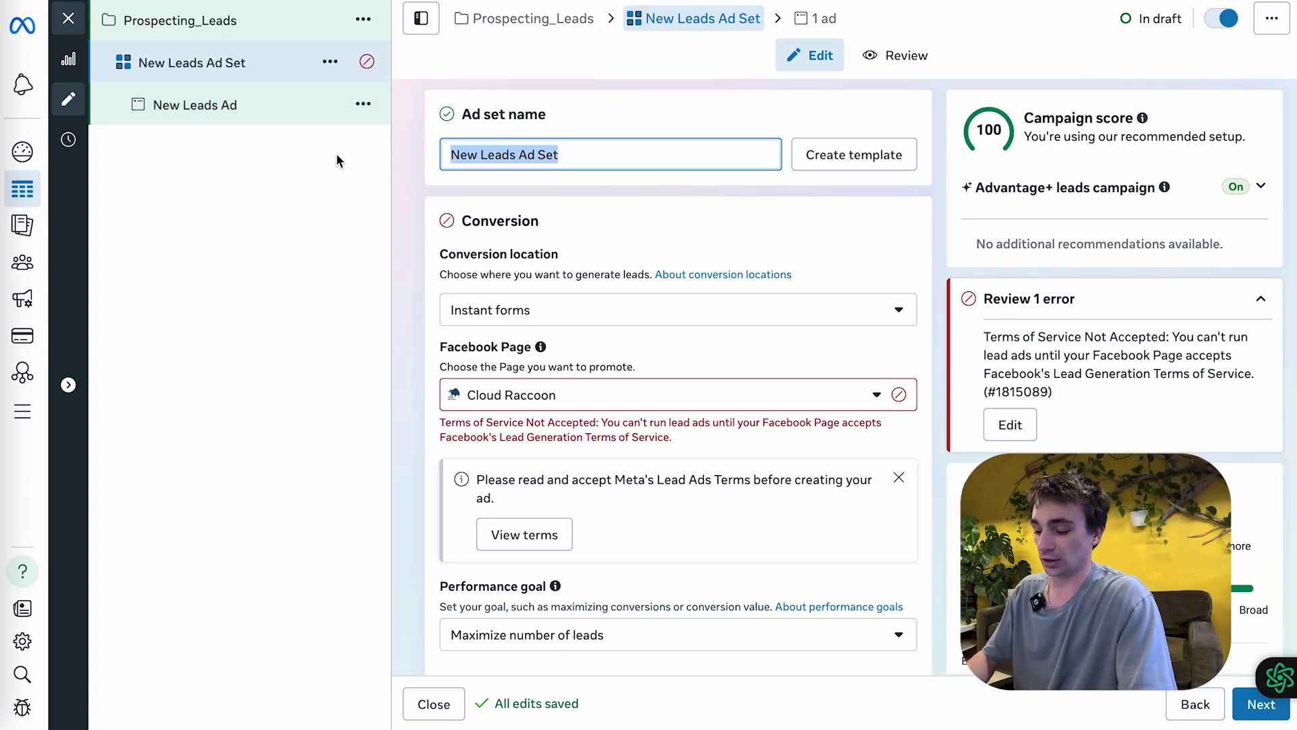
pyautogui.write('Lo')
pyautogui.press('BackSpace')
pyautogui.press('BackSpace')
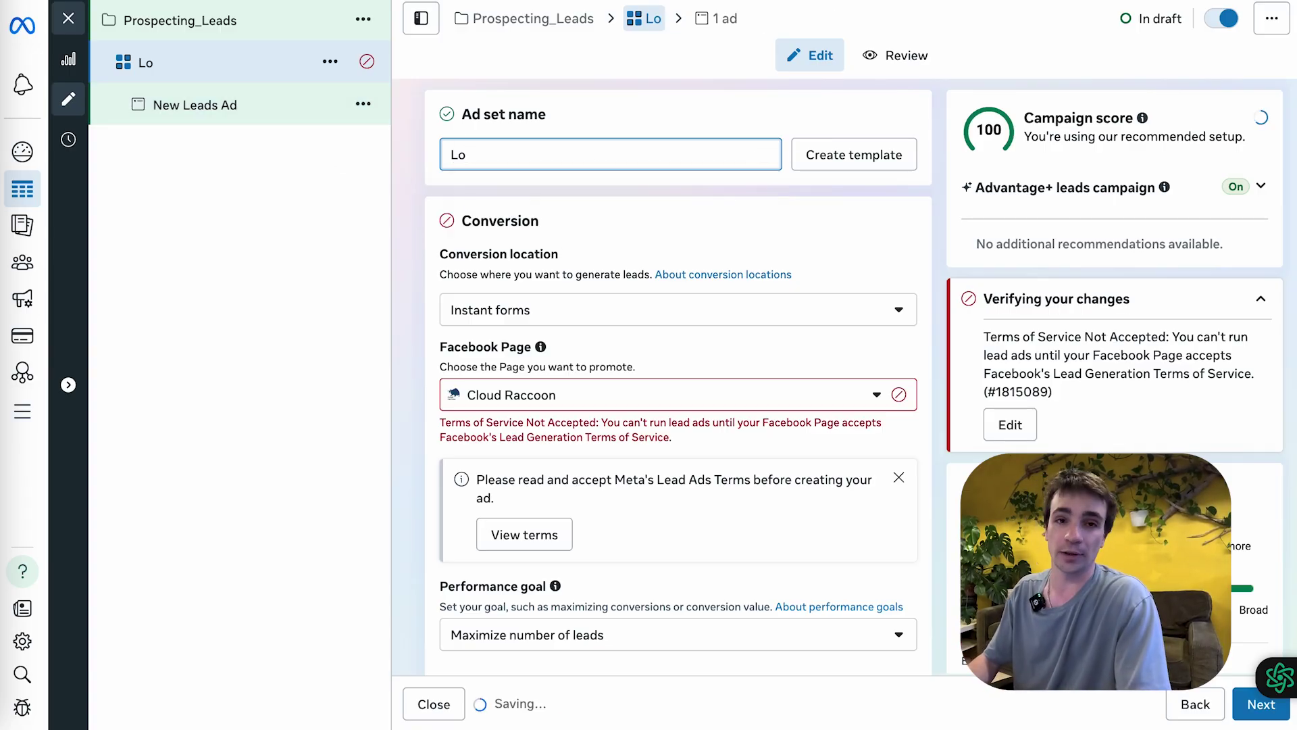
pyautogui.write('Vancouver')
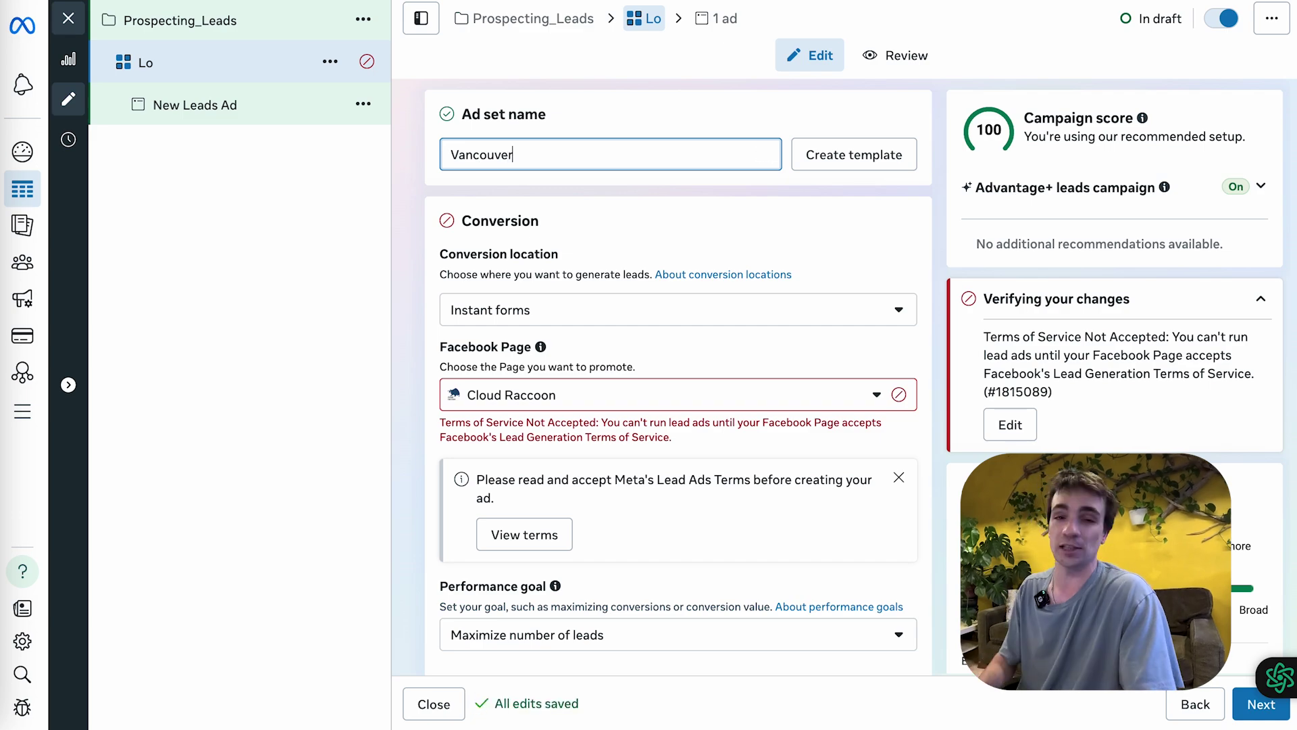
pyautogui.write('_Batch')
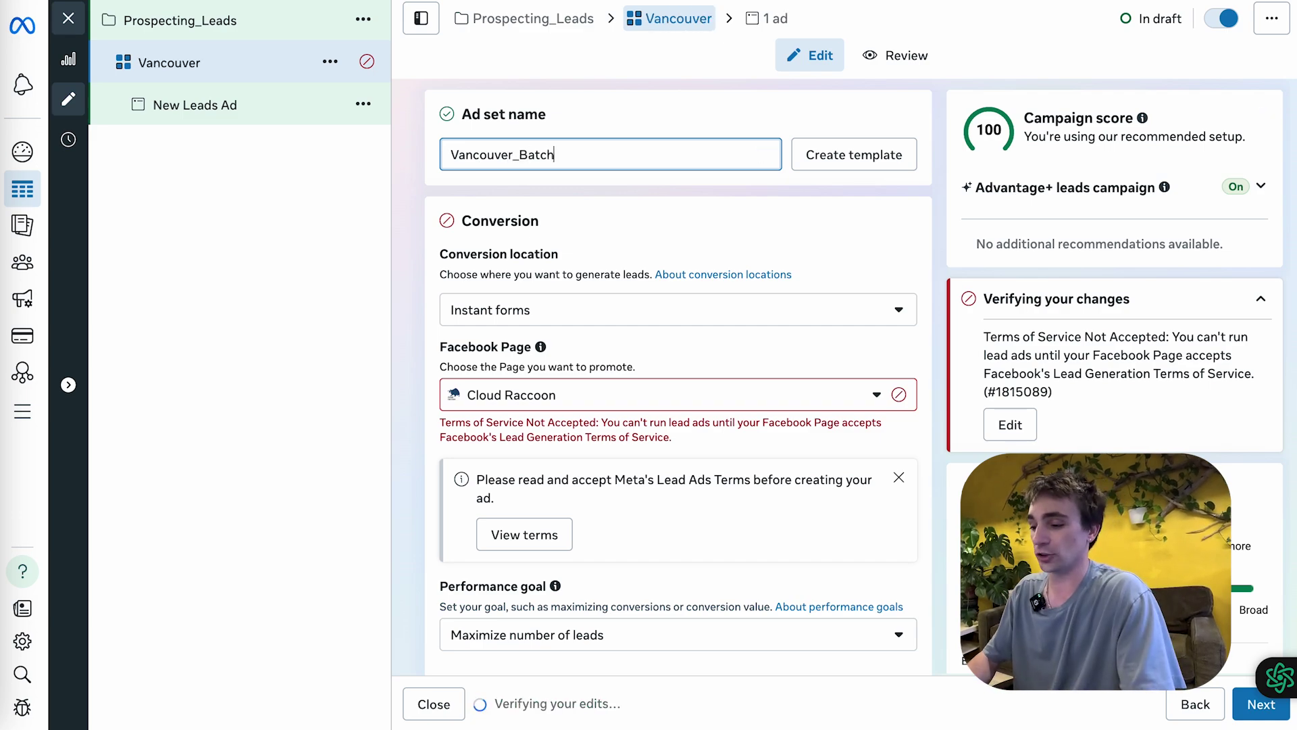
pyautogui.write('Ads1')
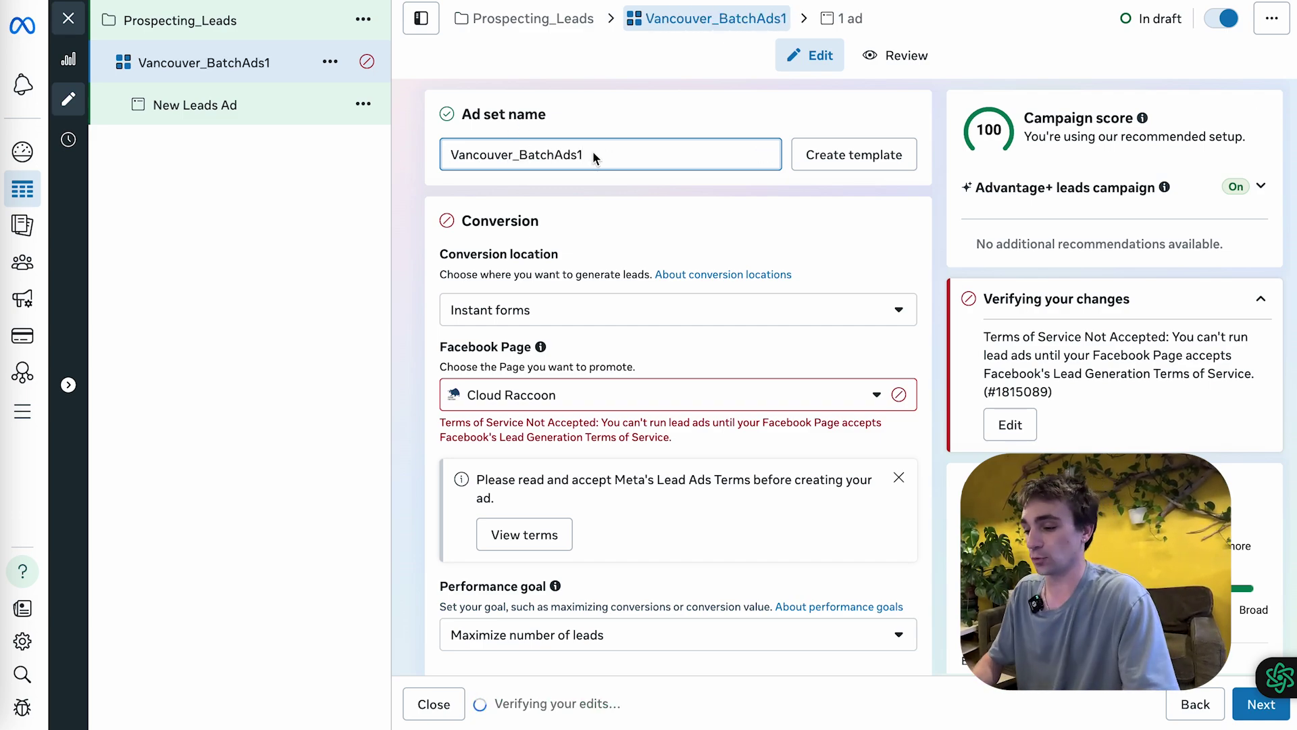
pyautogui.moveTo(610, 153); pyautogui.dragTo(387, 152)
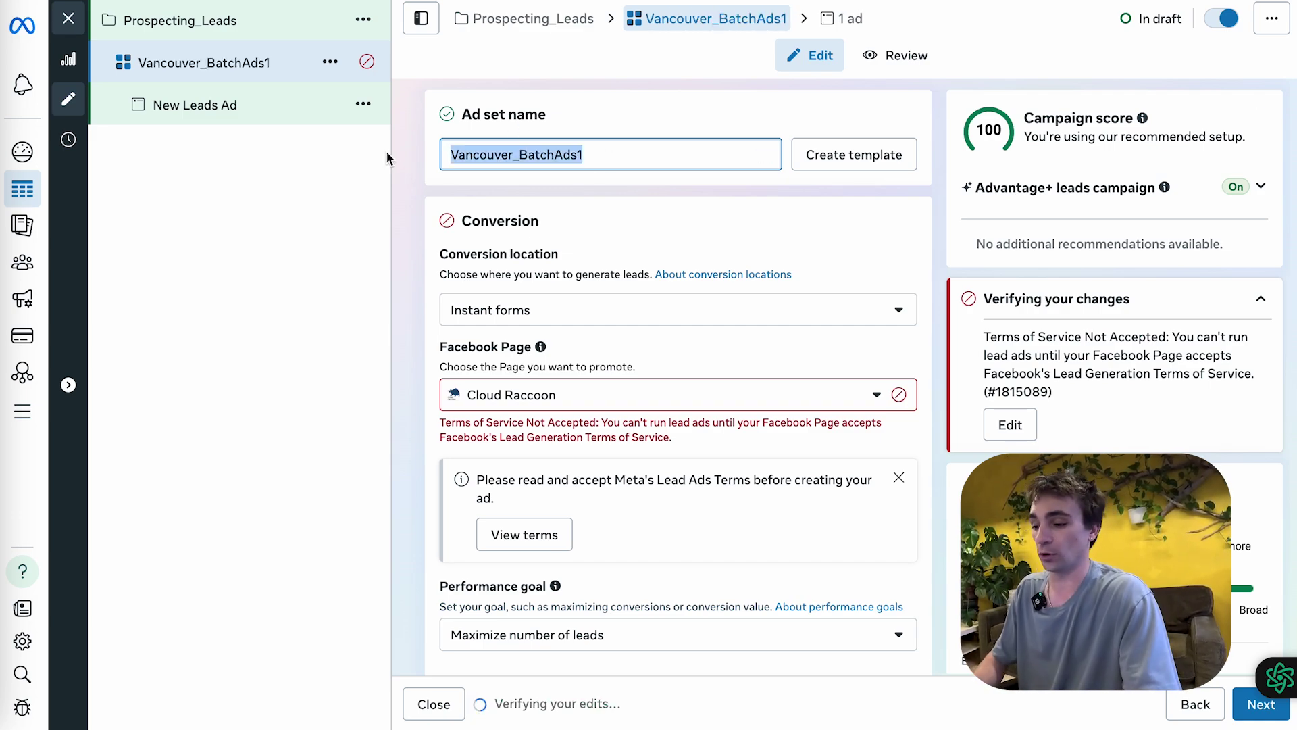
pyautogui.click(673, 128)
pyautogui.moveTo(589, 158); pyautogui.dragTo(395, 133)
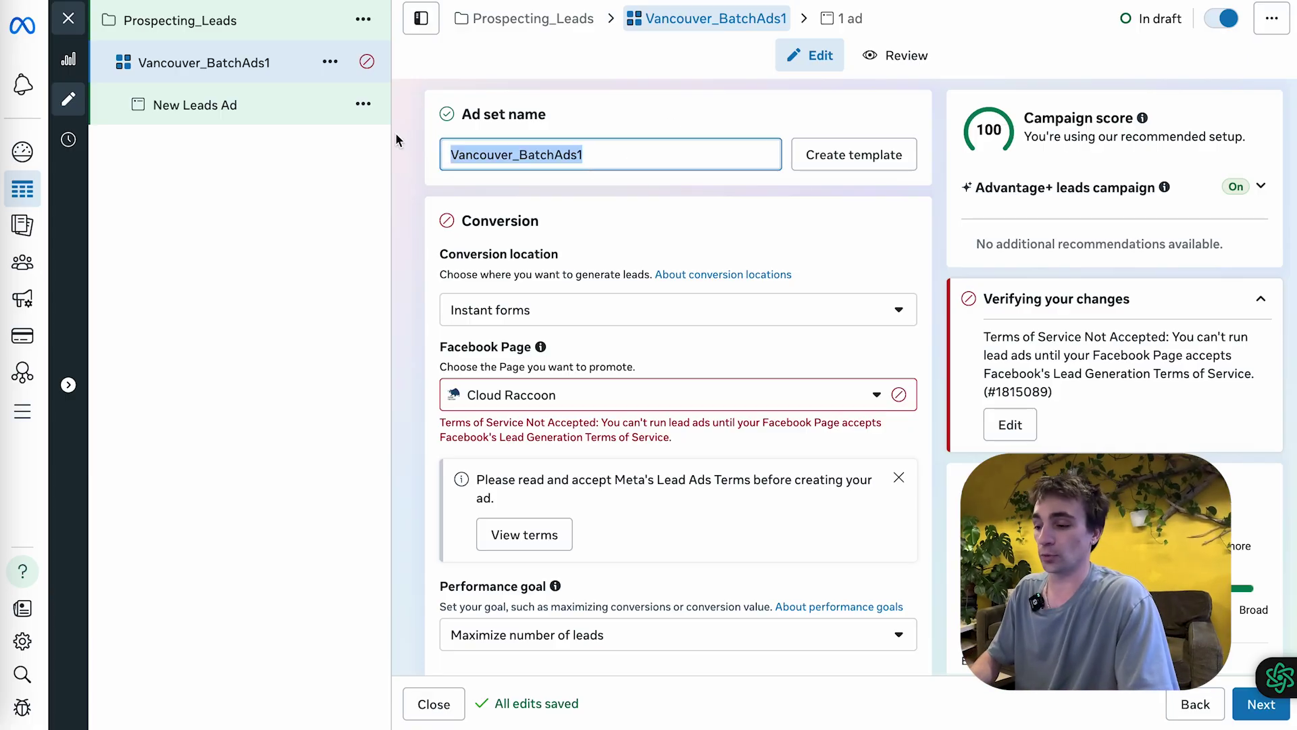
pyautogui.click(607, 120)
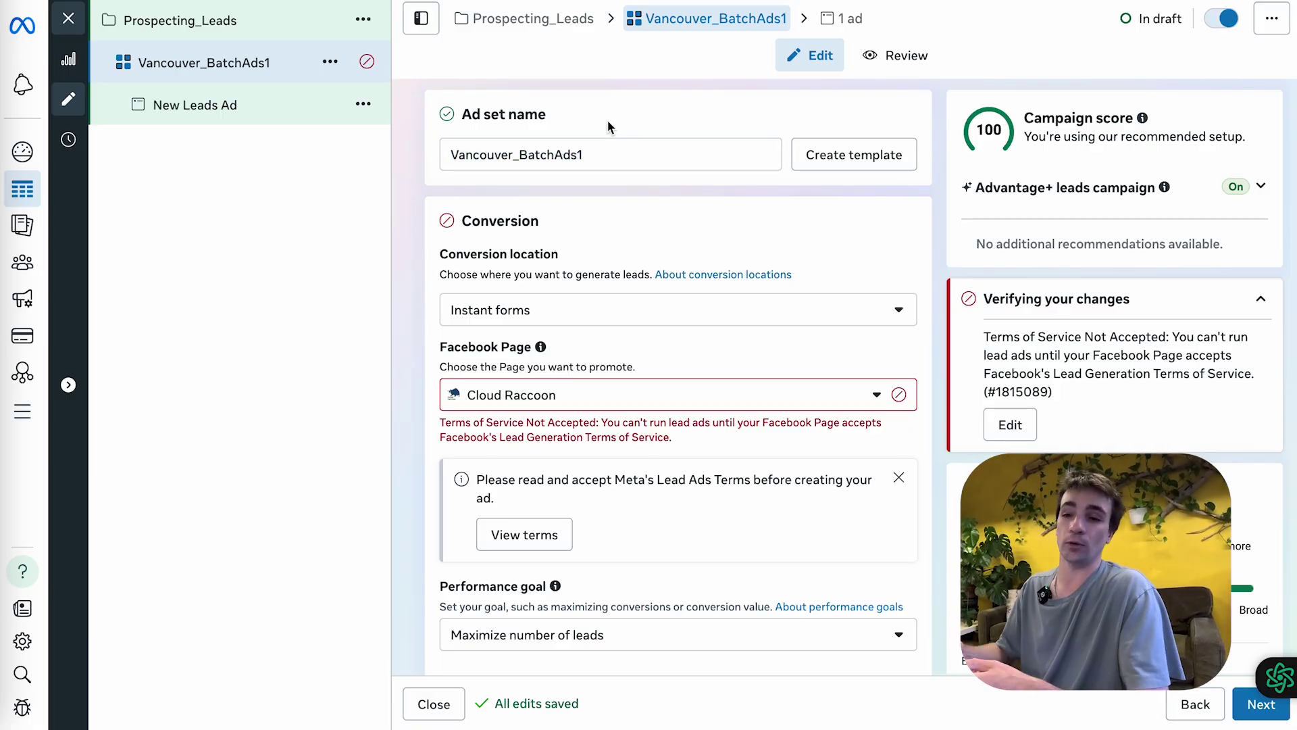
# Change the ad set's conversion location from instant forms to Website.
pyautogui.scroll(-3, 552, 176)
pyautogui.scroll(1, 553, 175)
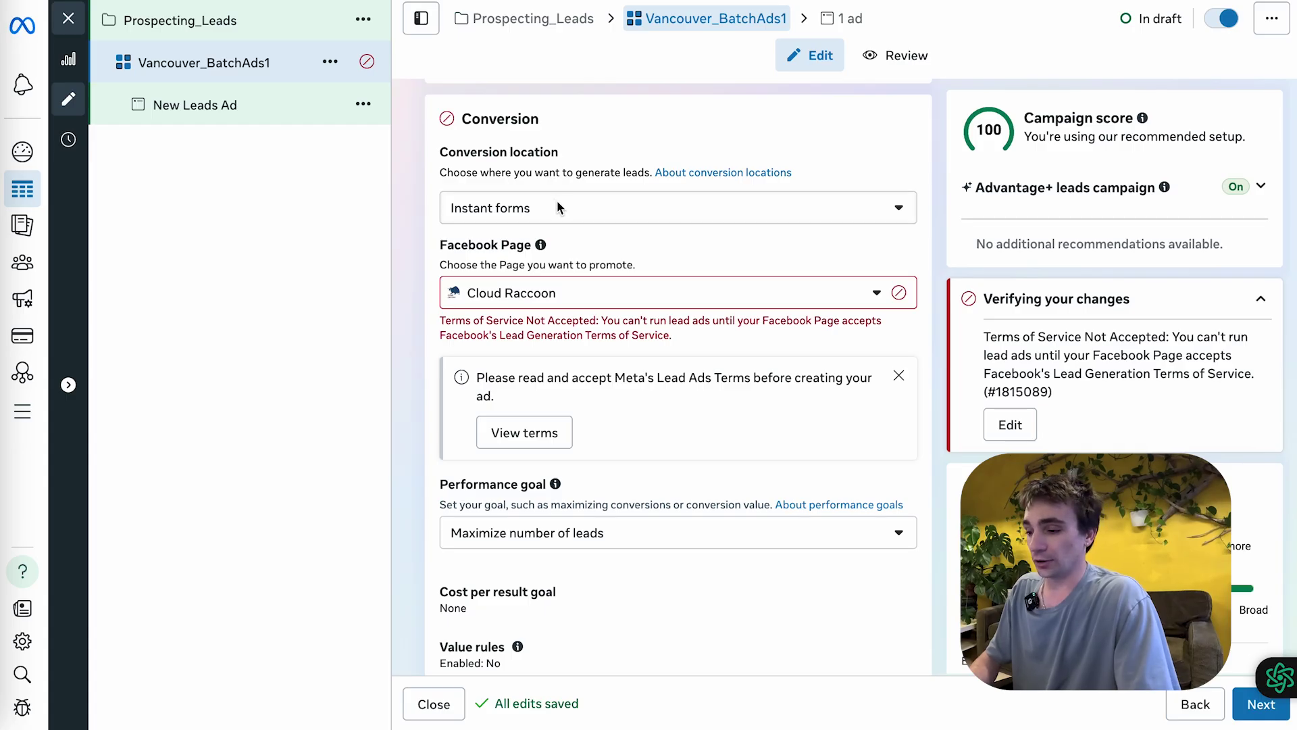
pyautogui.click(557, 203)
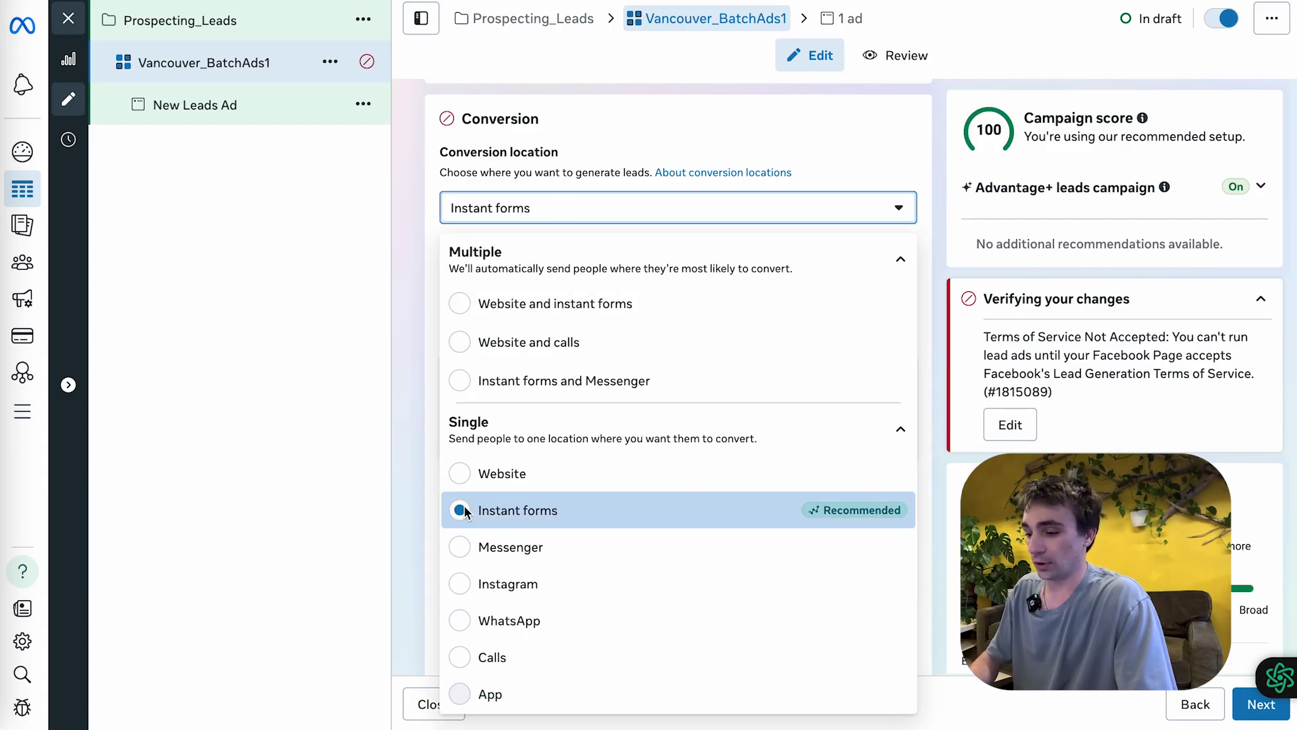
pyautogui.click(458, 474)
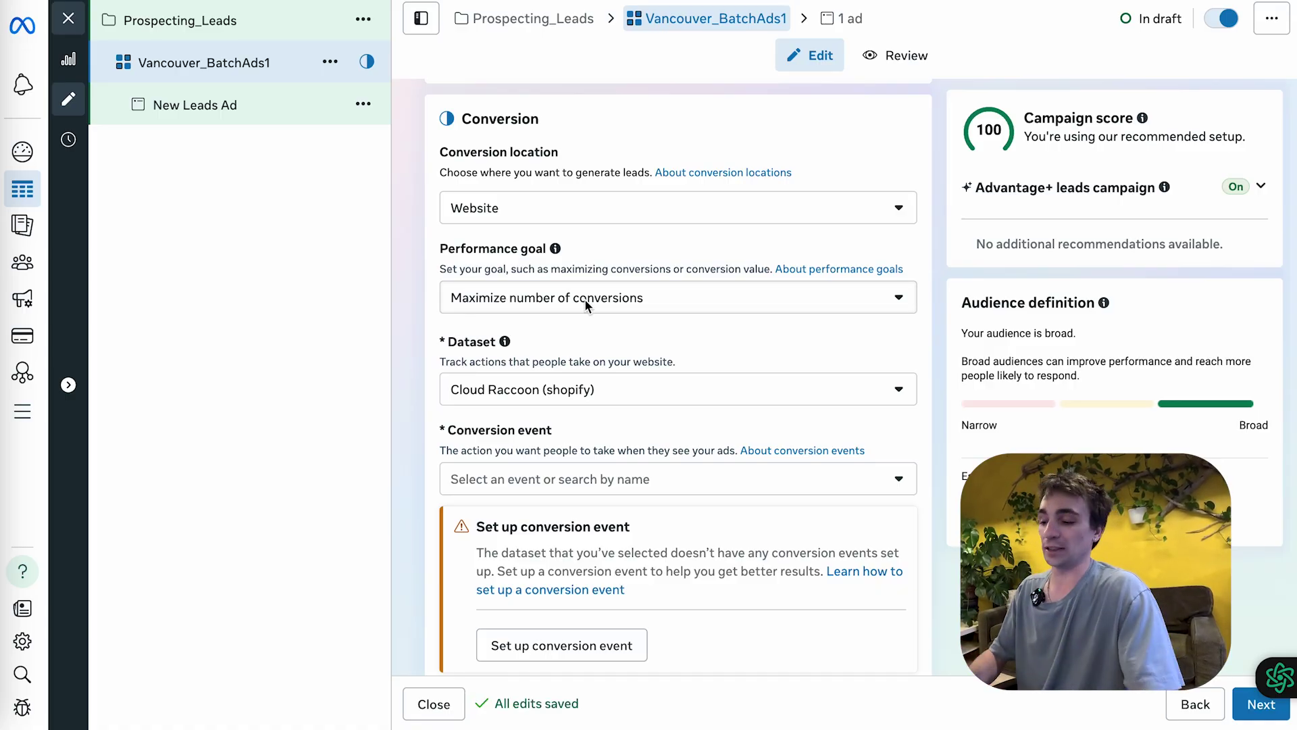
# Choose Lead as the conversion event for the Cloud Raccoon (shopify) dataset.
pyautogui.scroll(-1, 499, 351)
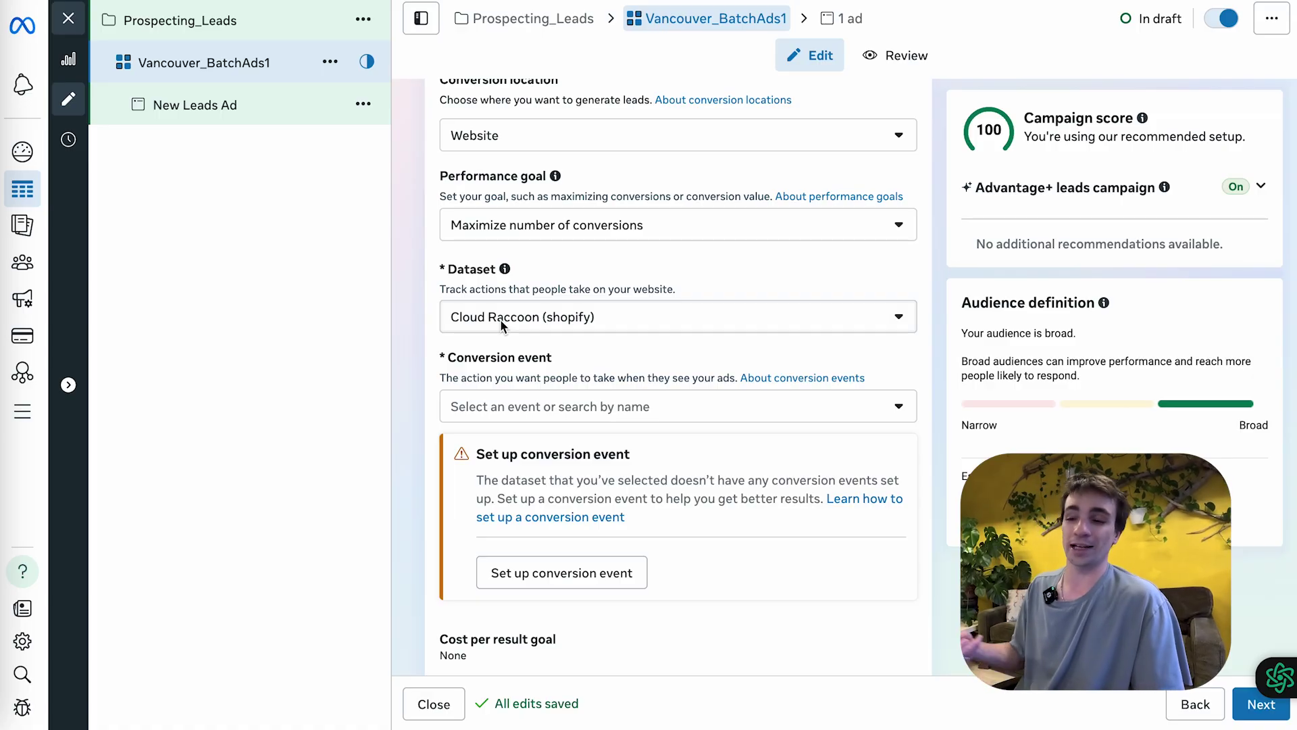
pyautogui.scroll(-1, 531, 387)
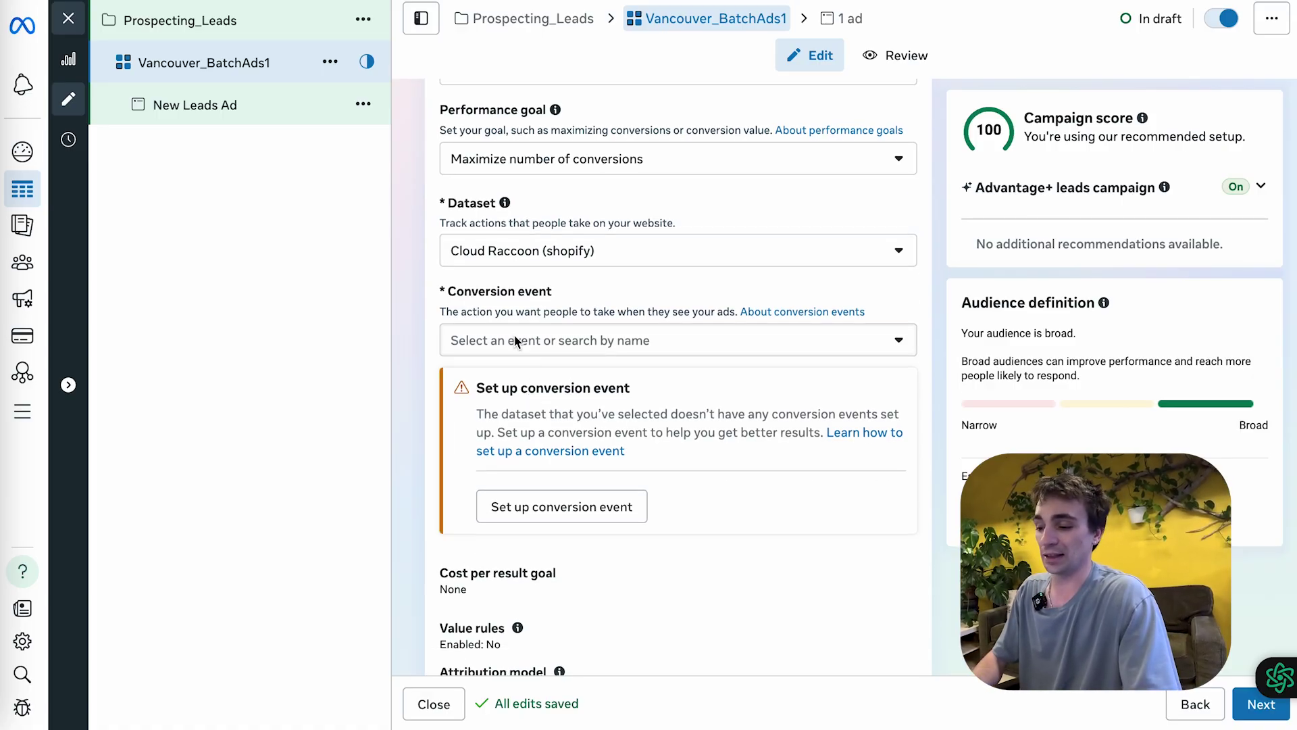
pyautogui.click(513, 339)
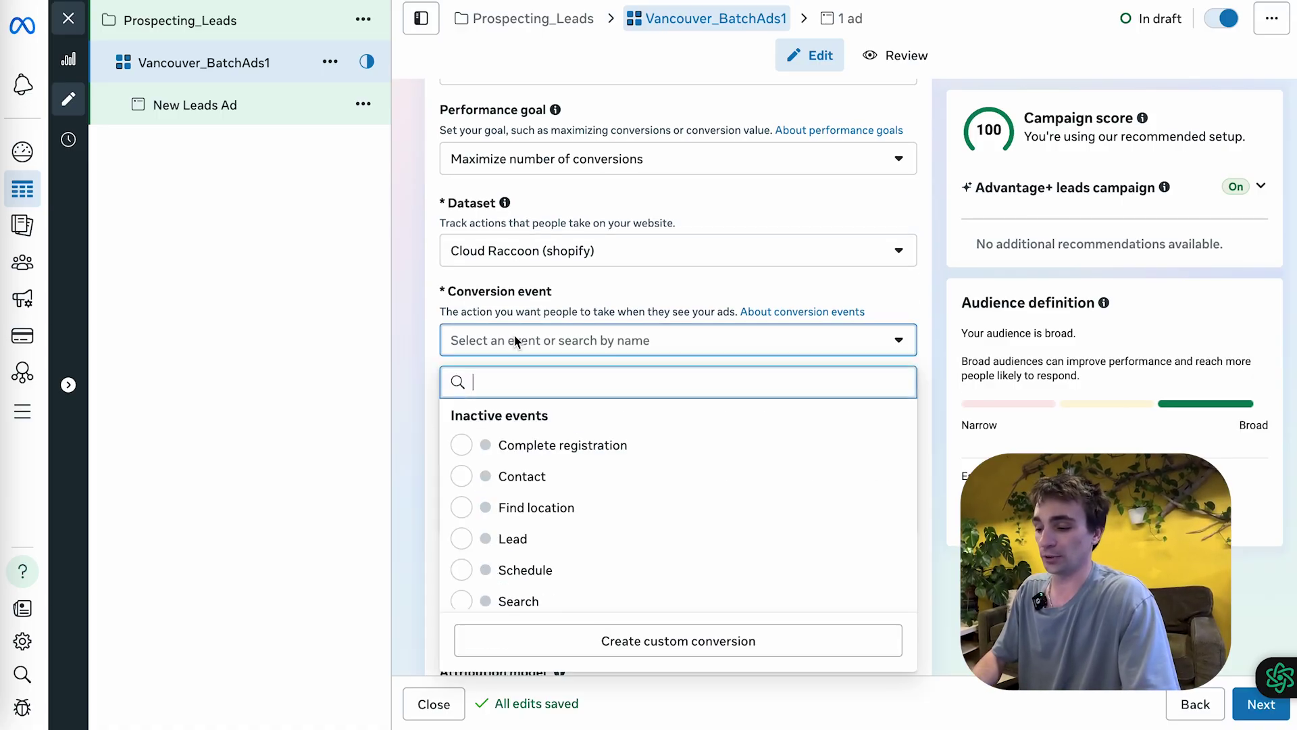
pyautogui.click(463, 539)
# Target the ad set's audience to the city of Vancouver, British Columbia, Canada.
pyautogui.scroll(-3, 508, 346)
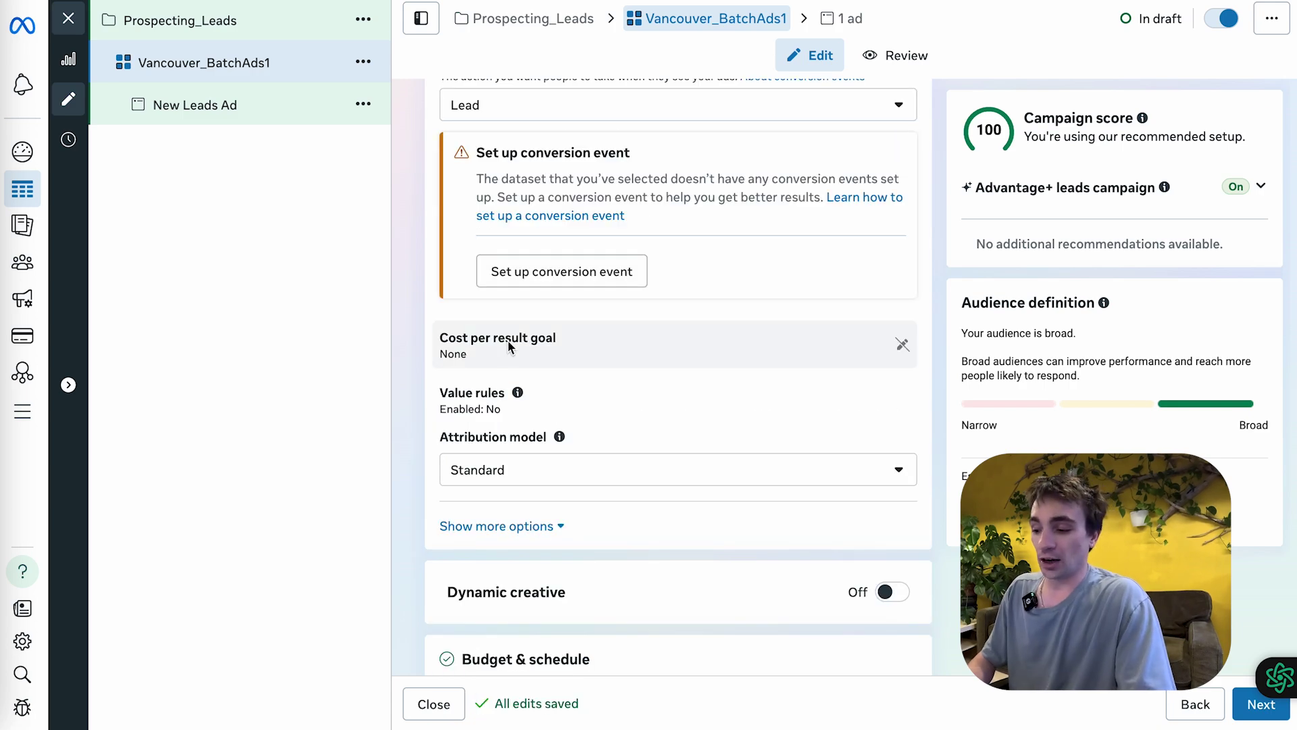
pyautogui.scroll(-1, 456, 411)
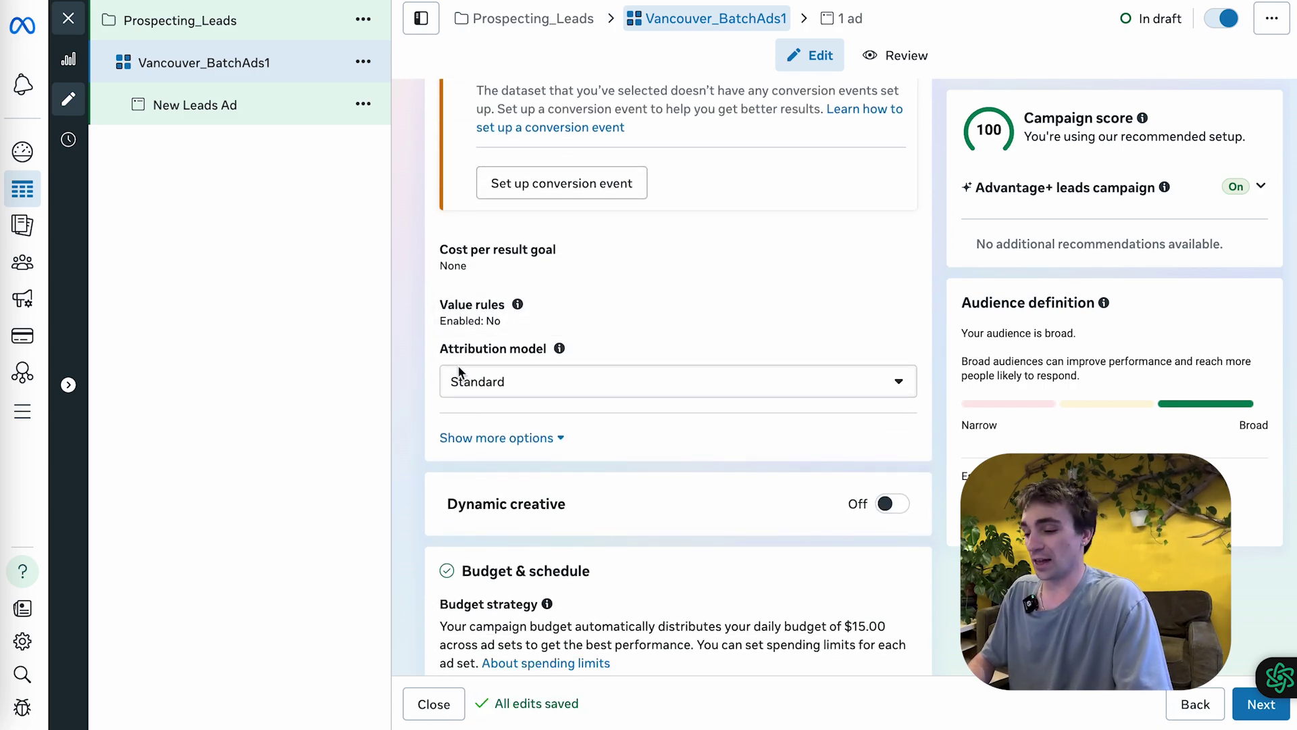
pyautogui.scroll(-5, 512, 371)
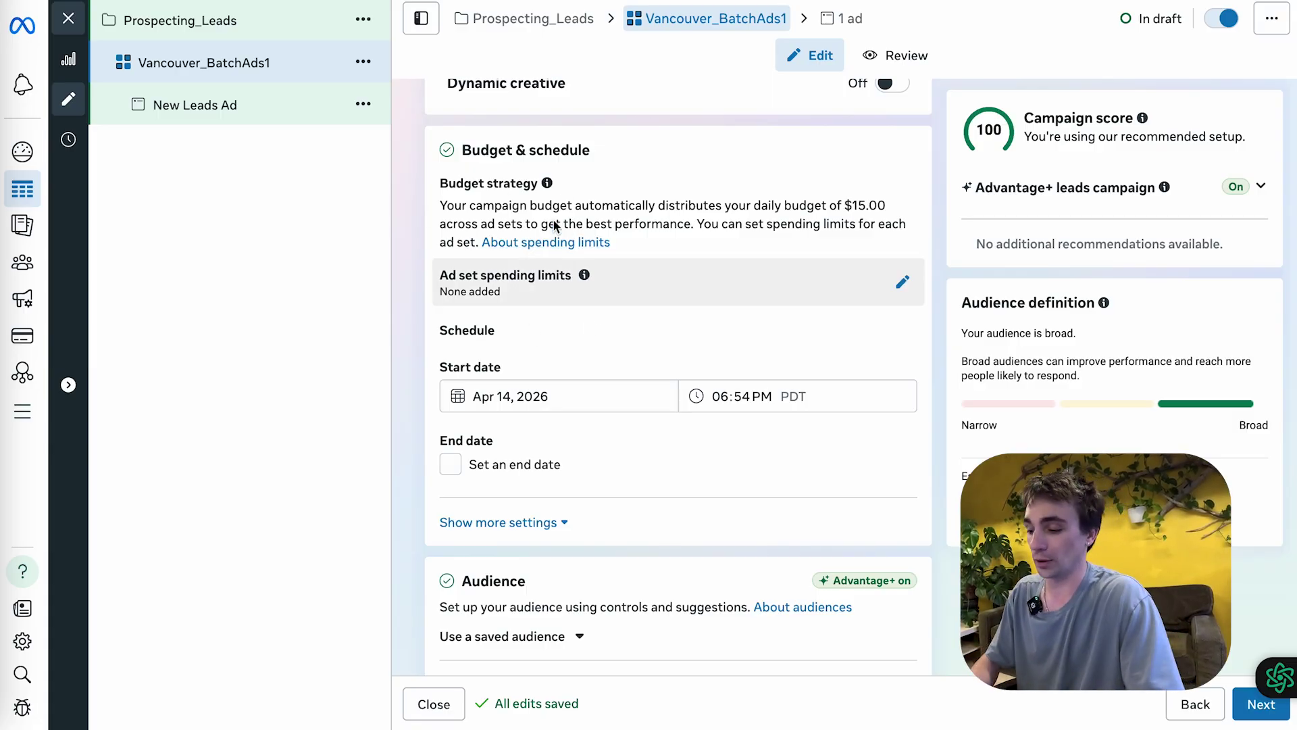
pyautogui.scroll(-3, 517, 374)
pyautogui.scroll(-3, 518, 379)
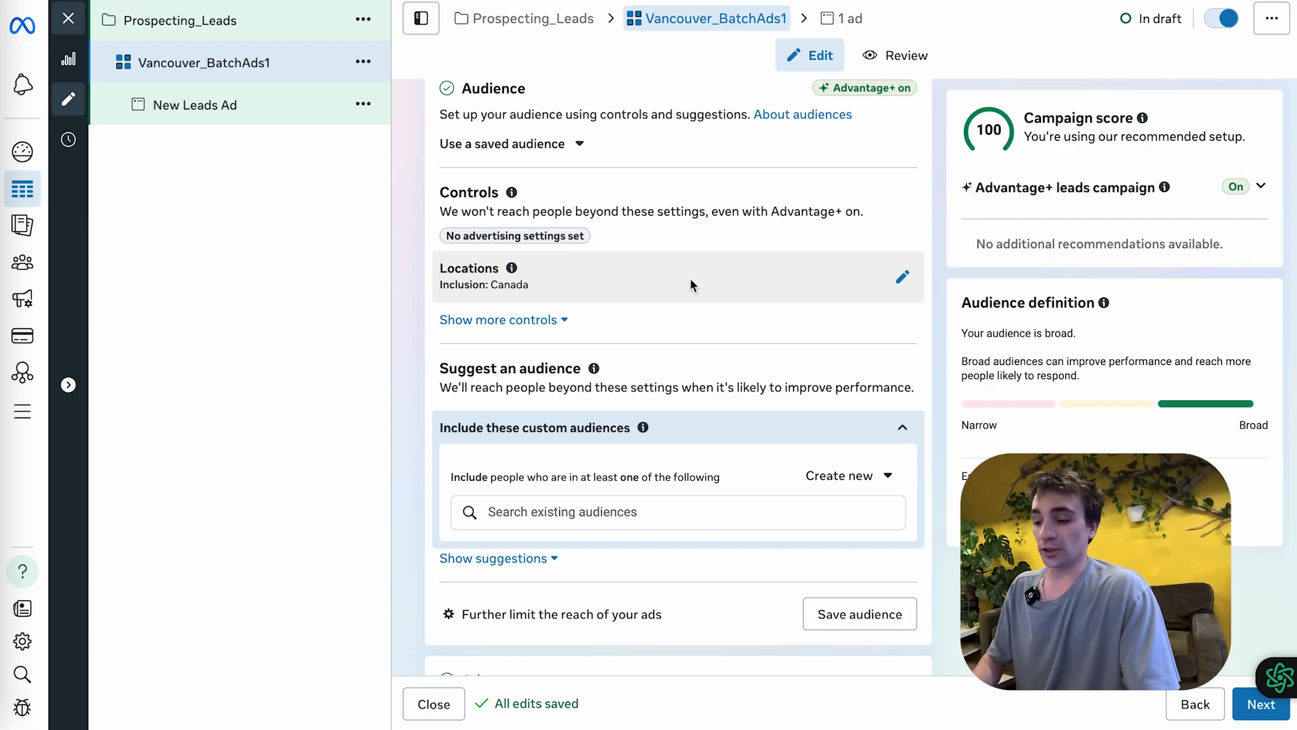
pyautogui.click(901, 278)
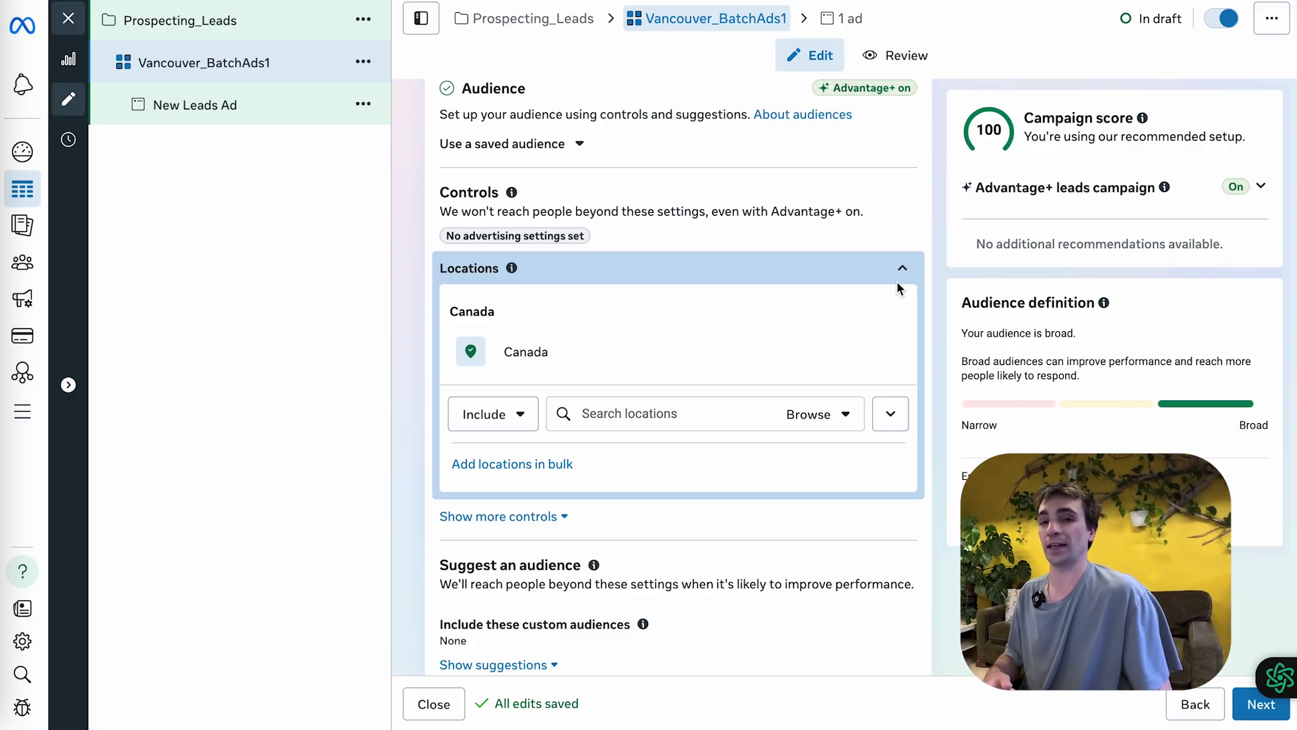
pyautogui.click(678, 412)
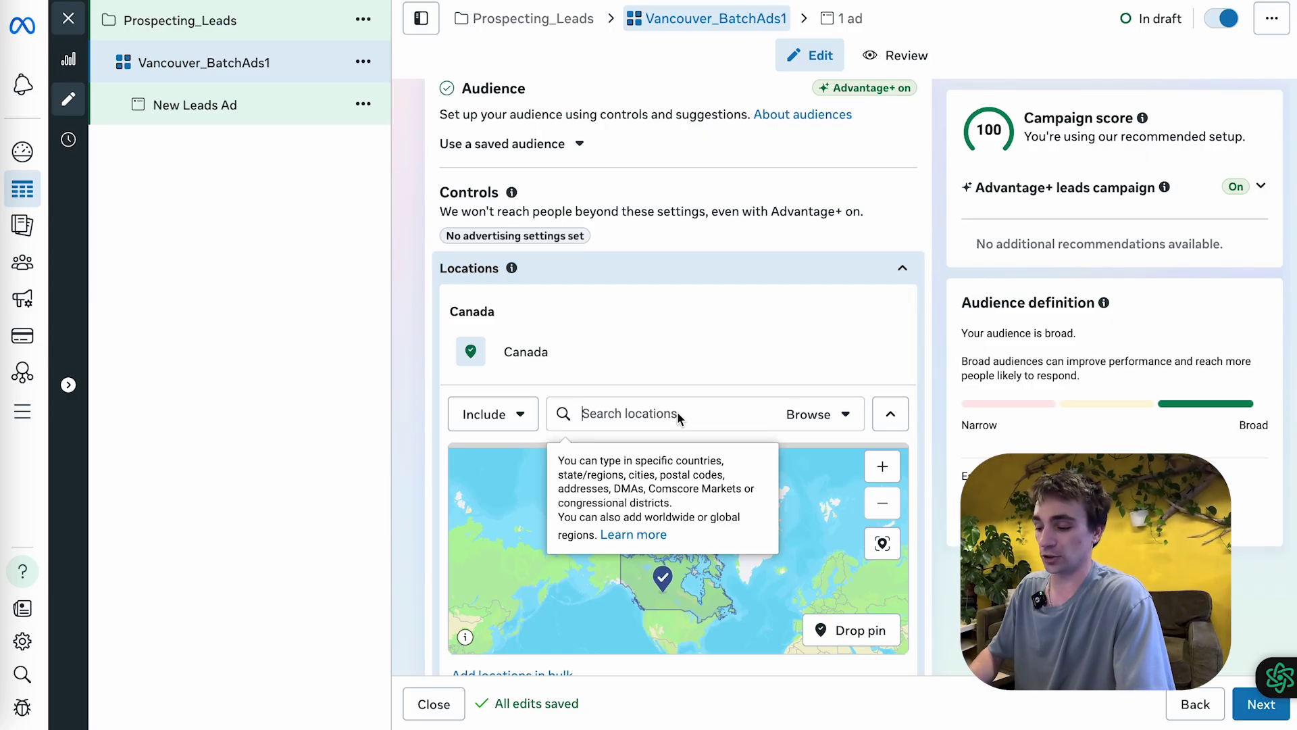
pyautogui.write('vancouver')
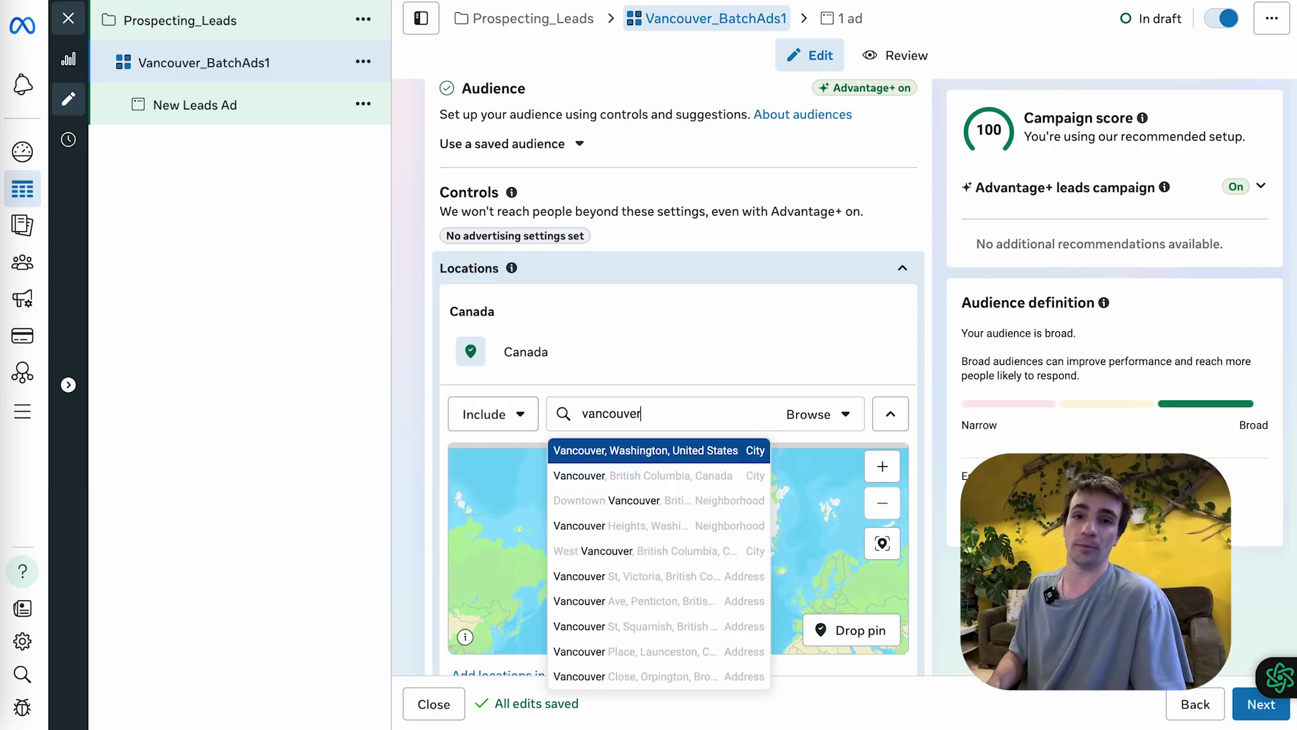
pyautogui.press('Down')
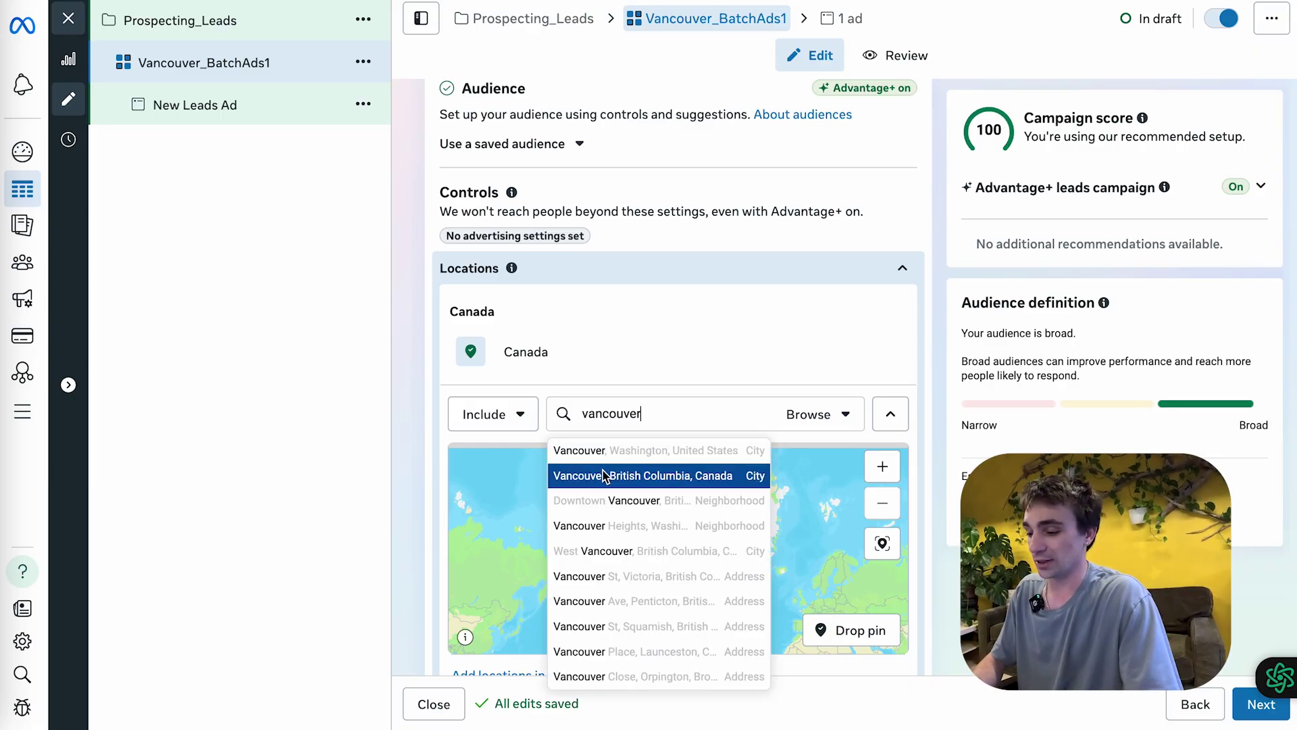
pyautogui.press('Return')
# Turn off the option to reach more people likely to respond to the ads outside the Vancouver area.
pyautogui.scroll(-2, 825, 308)
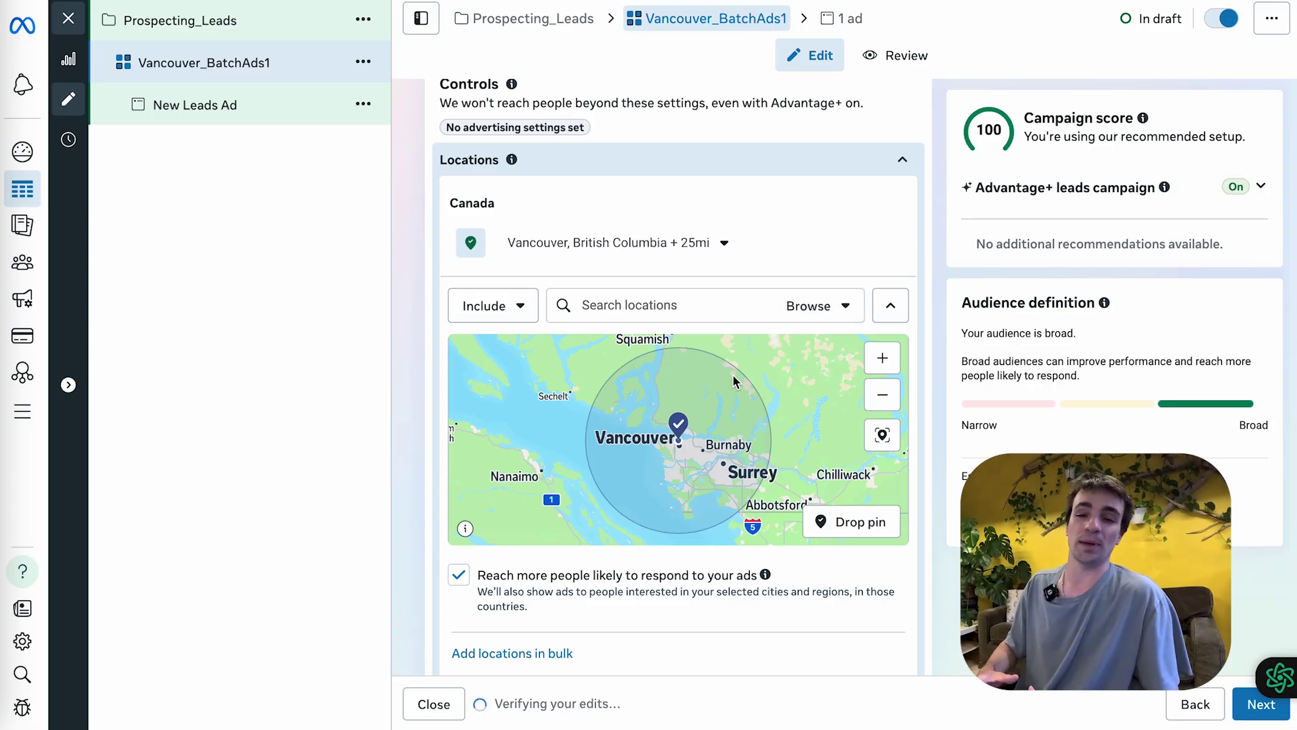
pyautogui.scroll(-1, 407, 254)
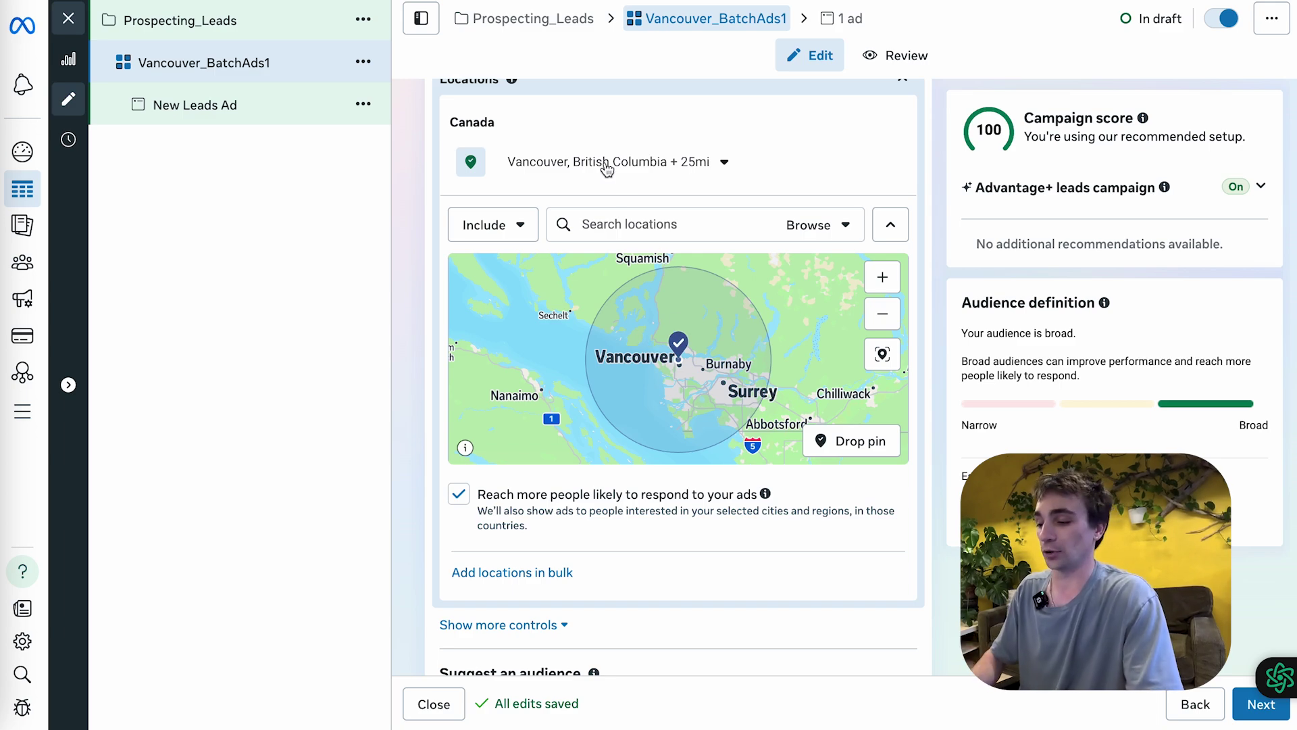
pyautogui.scroll(-2, 435, 368)
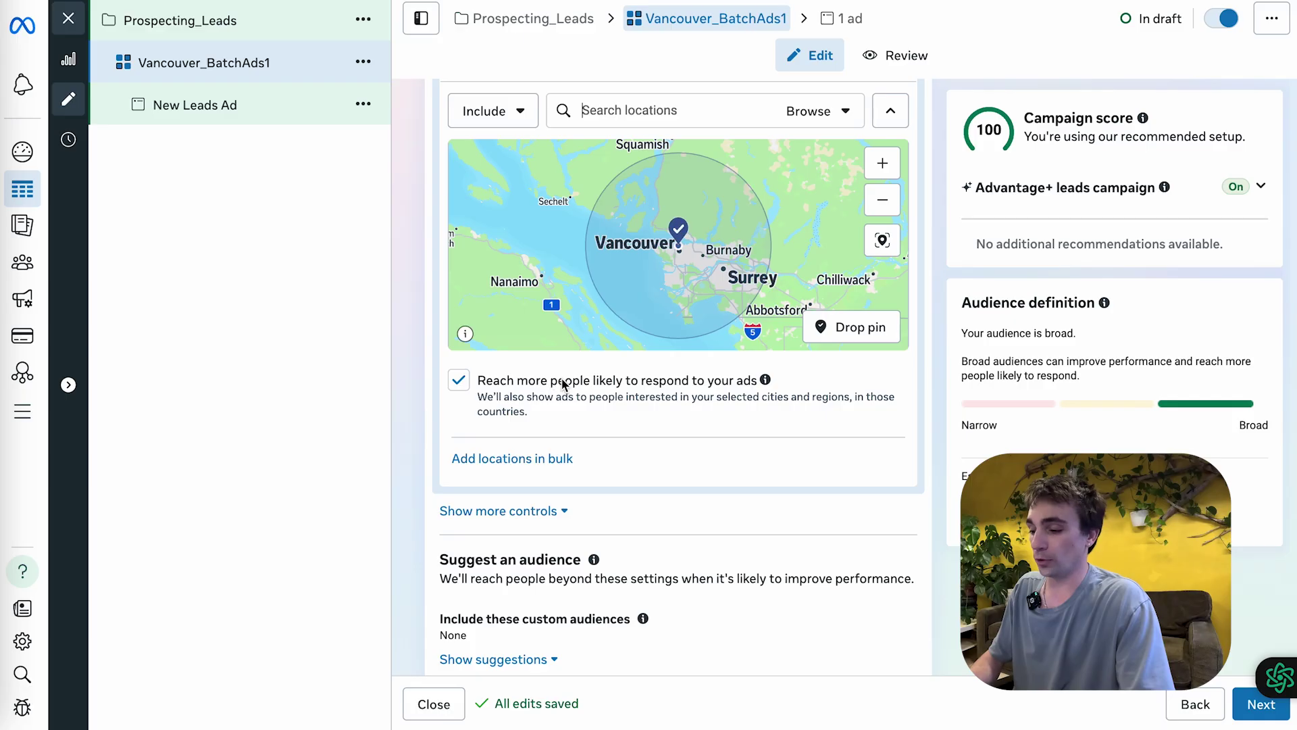
pyautogui.click(459, 382)
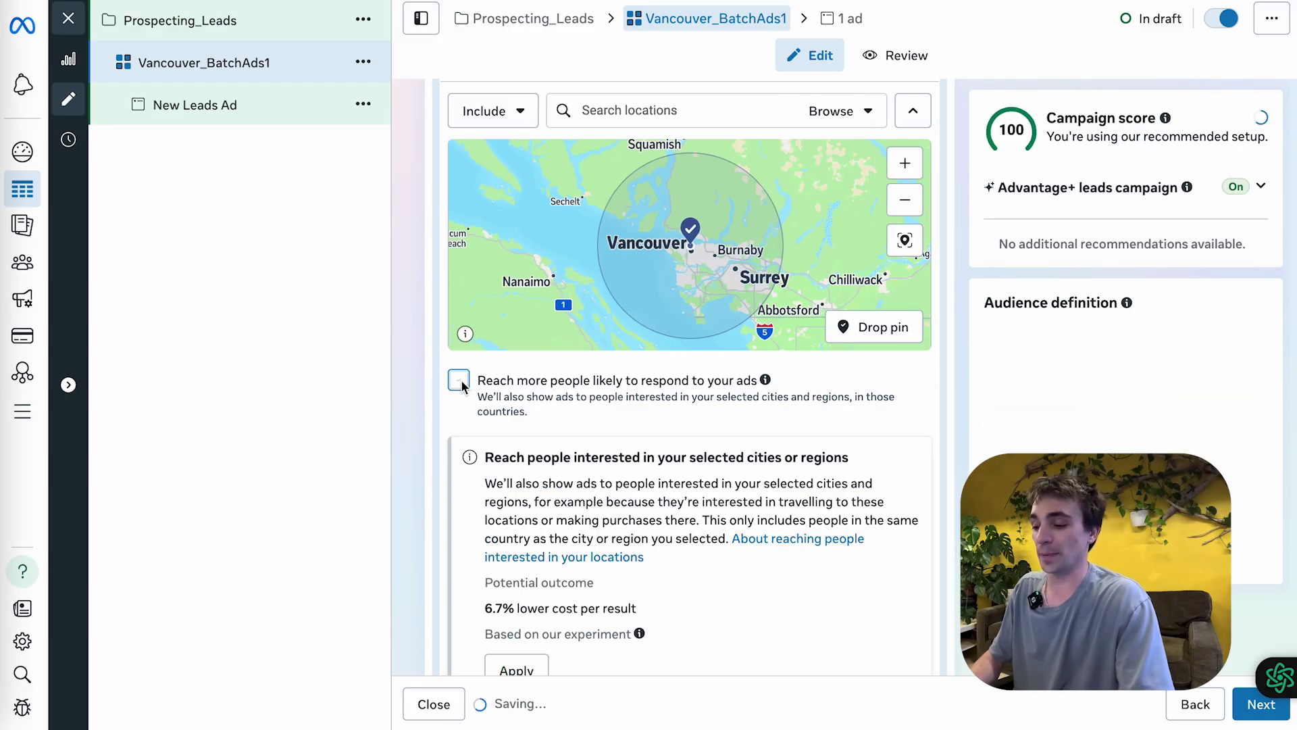
pyautogui.scroll(1, 419, 253)
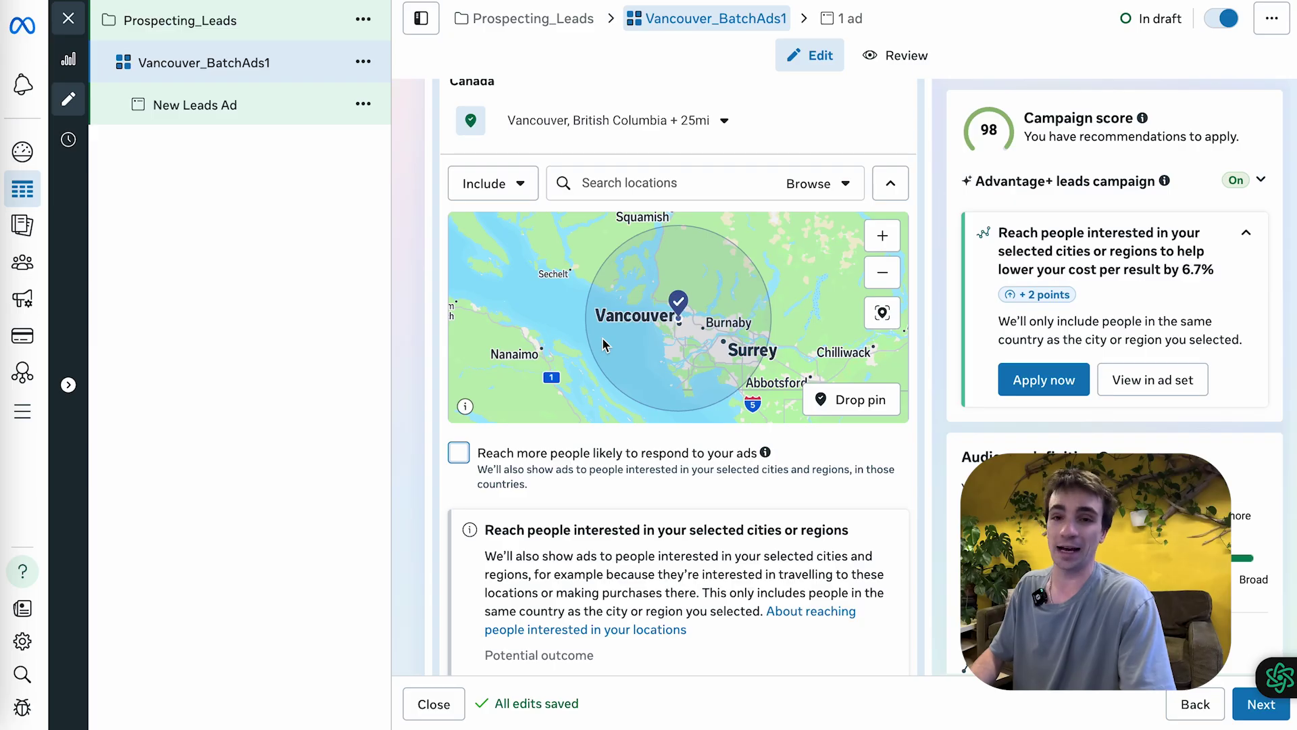
# Review the ad set's suggested audience, ad transparency and placement settings.
pyautogui.scroll(-7, 398, 372)
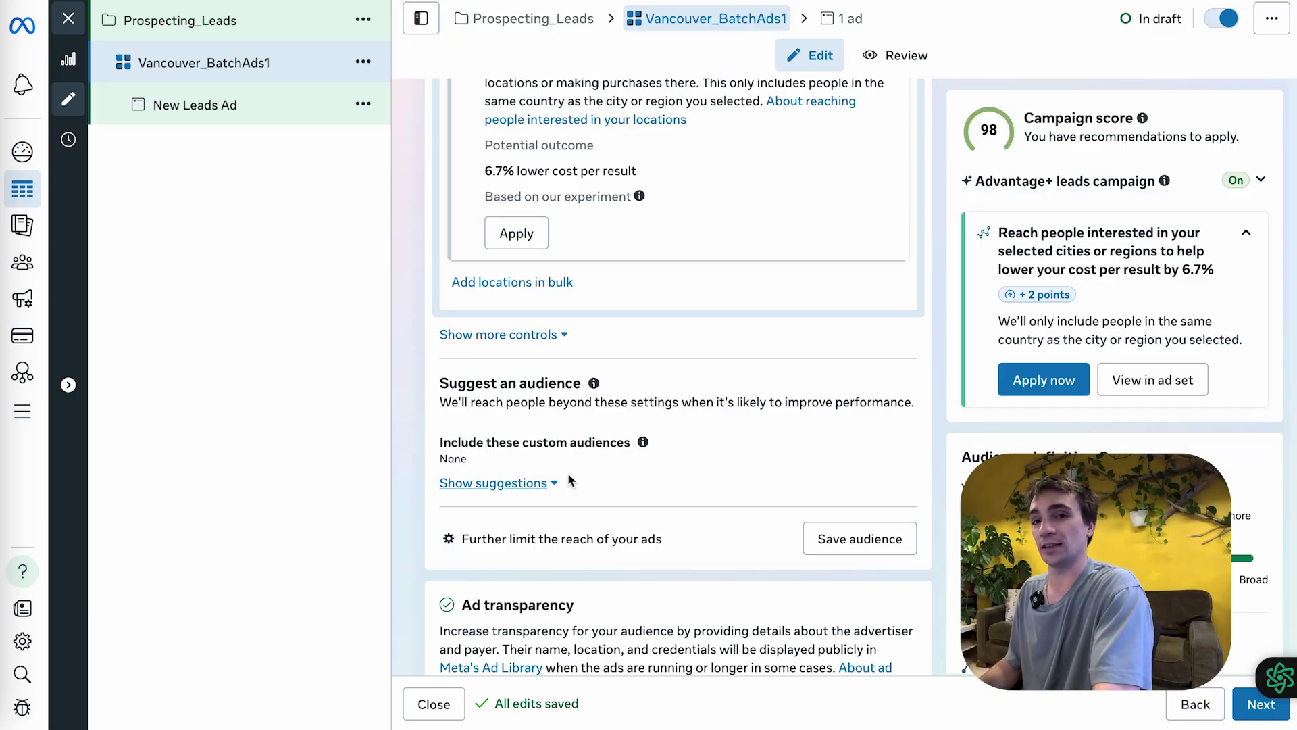
pyautogui.scroll(-4, 481, 392)
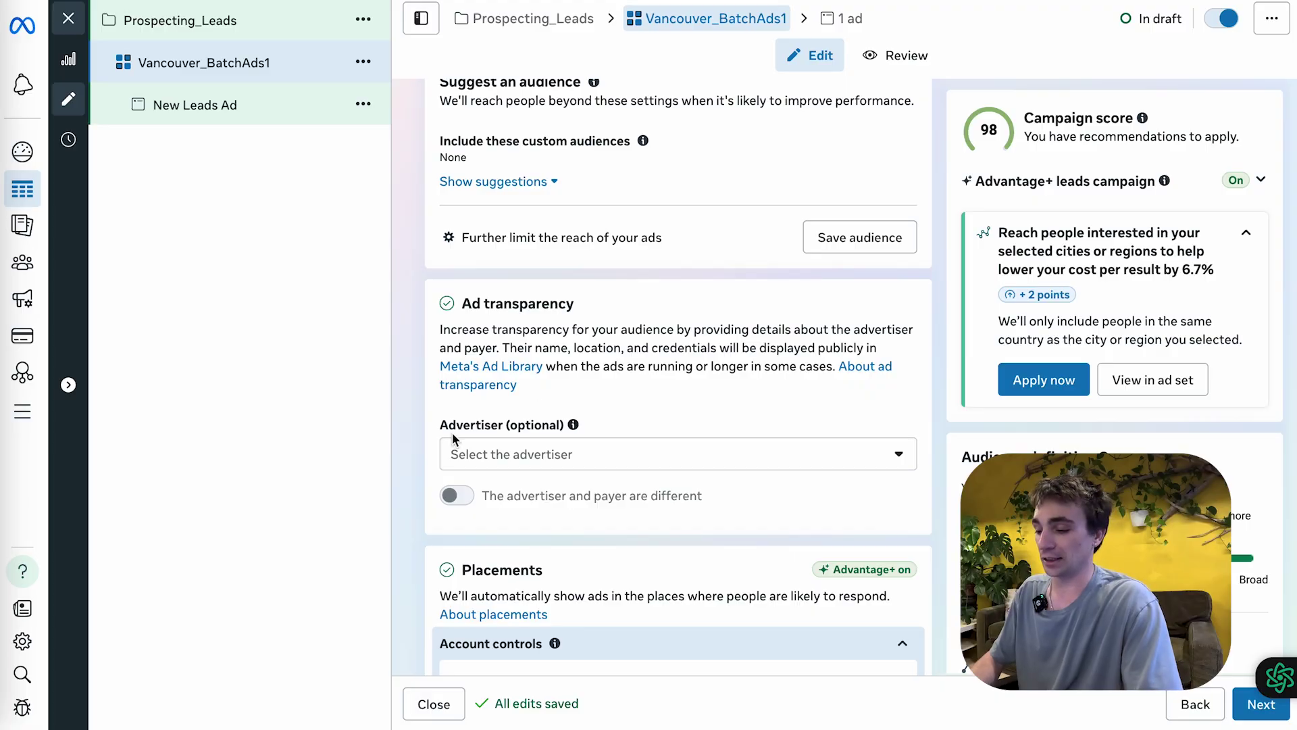
pyautogui.scroll(-3, 459, 396)
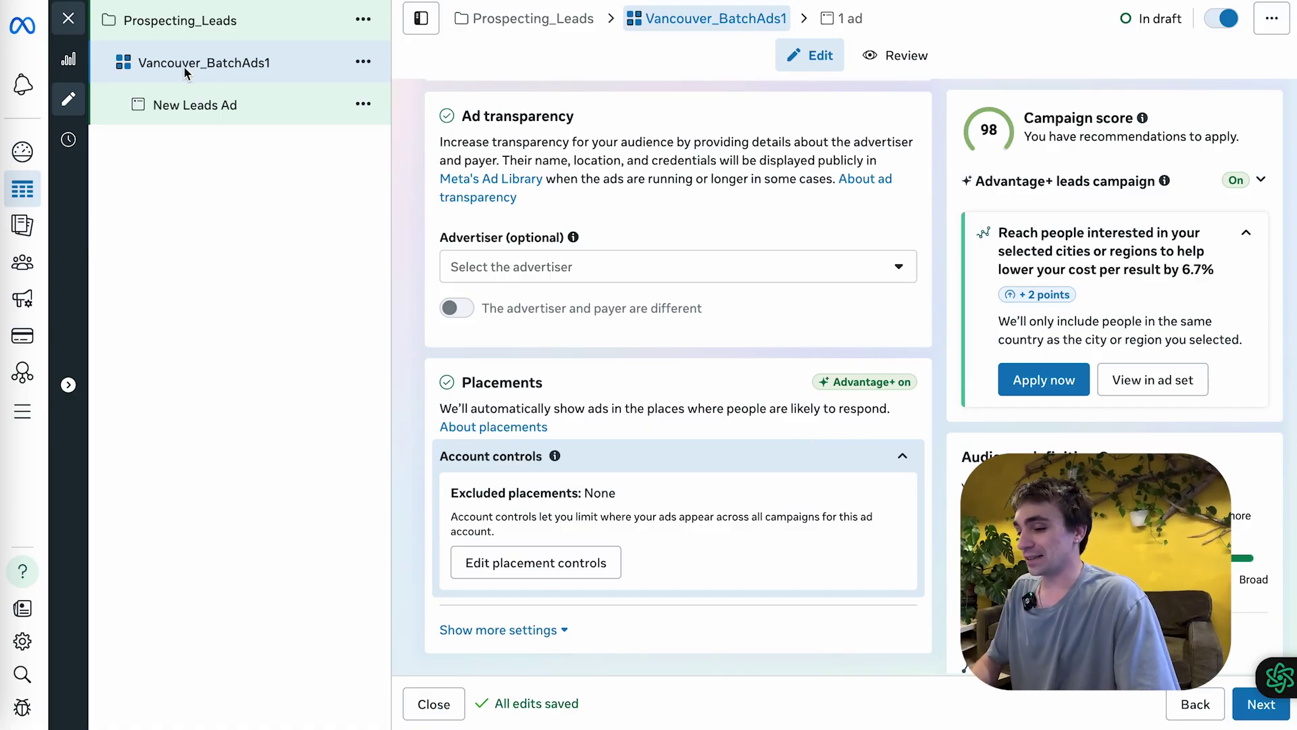
# Duplicate New Leads Ad in the Vancouver_BatchAds1 ad set to create four copies.
pyautogui.click(225, 103)
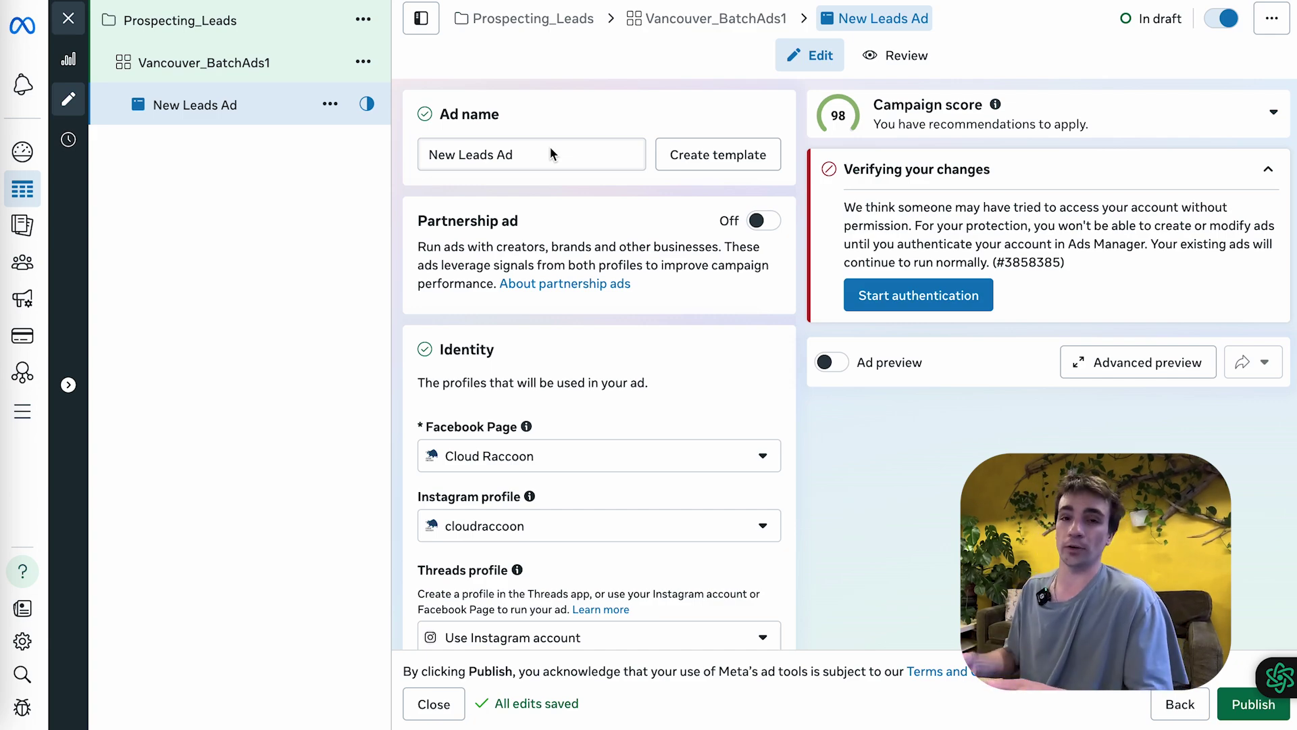
pyautogui.click(338, 106)
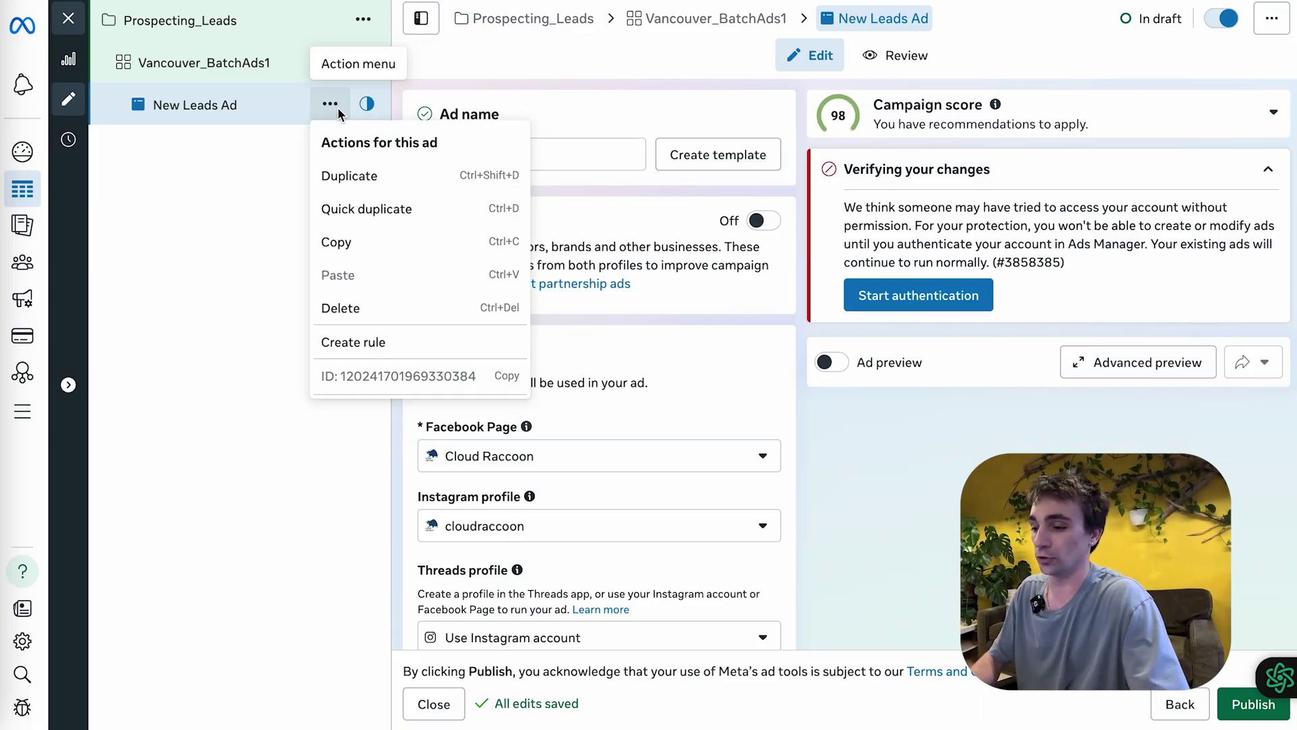
pyautogui.click(347, 177)
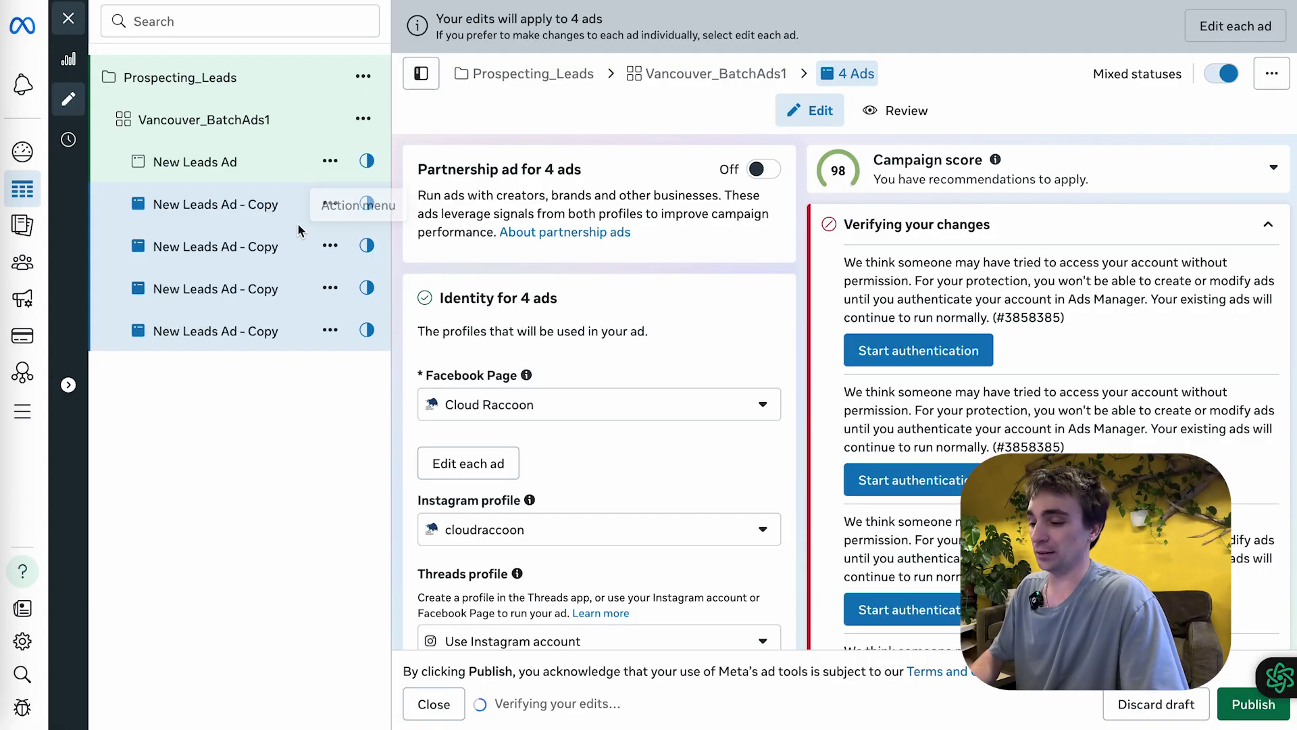
# Rename the original ad and its first two copies as Video1, Video2 and Video3.
pyautogui.doubleClick(240, 171)
pyautogui.hotkey('ctrl', 'a')
pyautogui.write('Video')
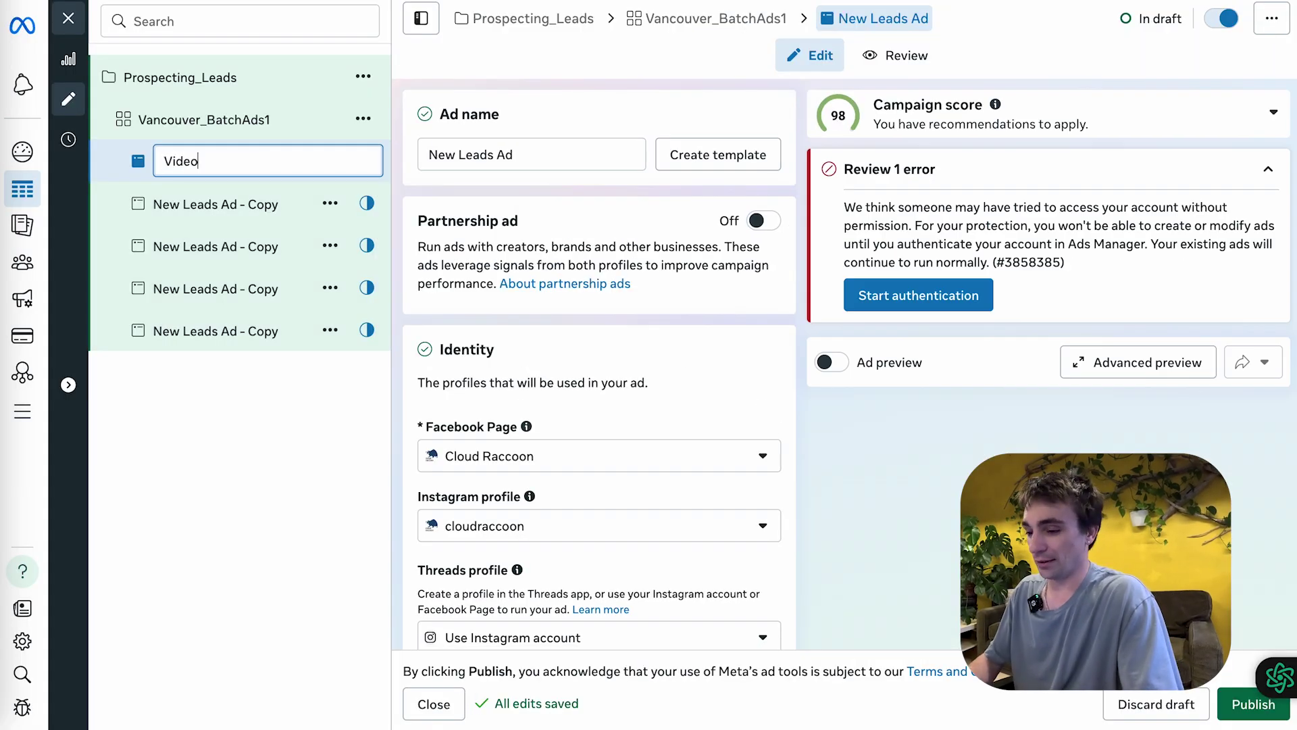
pyautogui.write('1')
pyautogui.doubleClick(161, 203)
pyautogui.write('Video2')
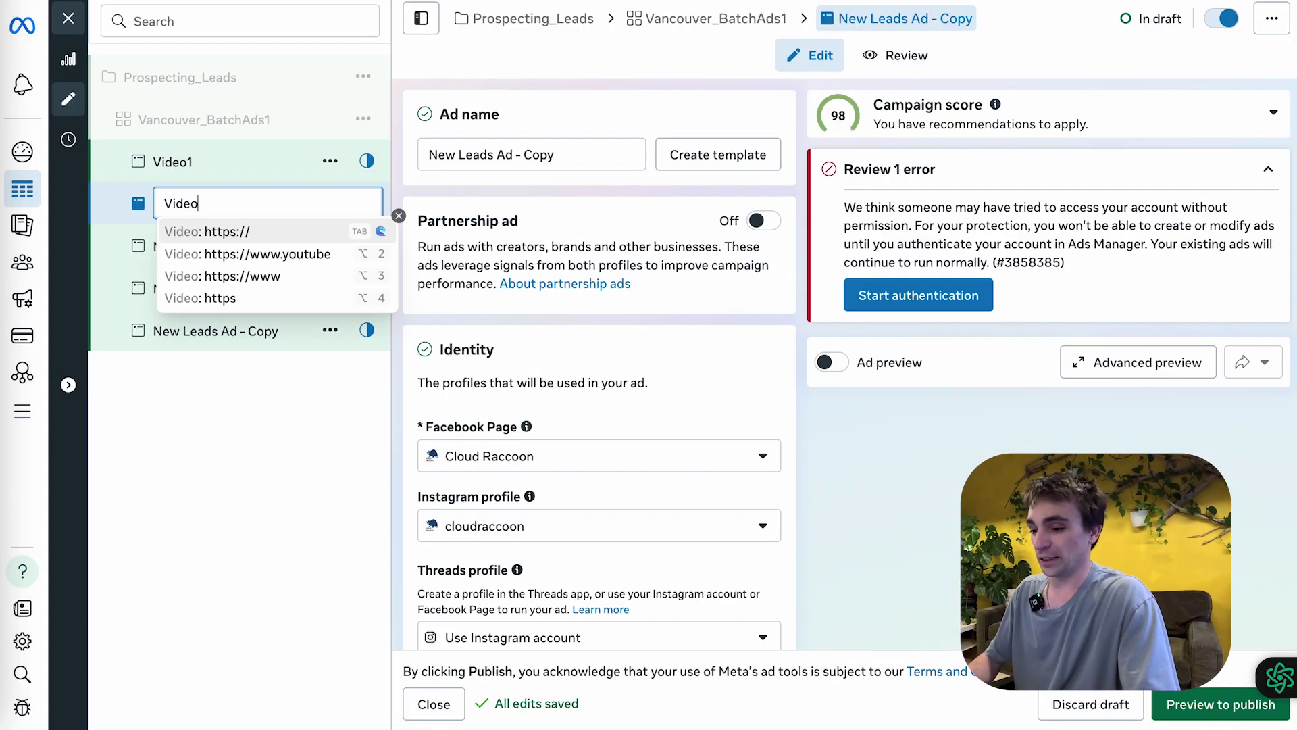
pyautogui.doubleClick(145, 246)
pyautogui.write('Video3')
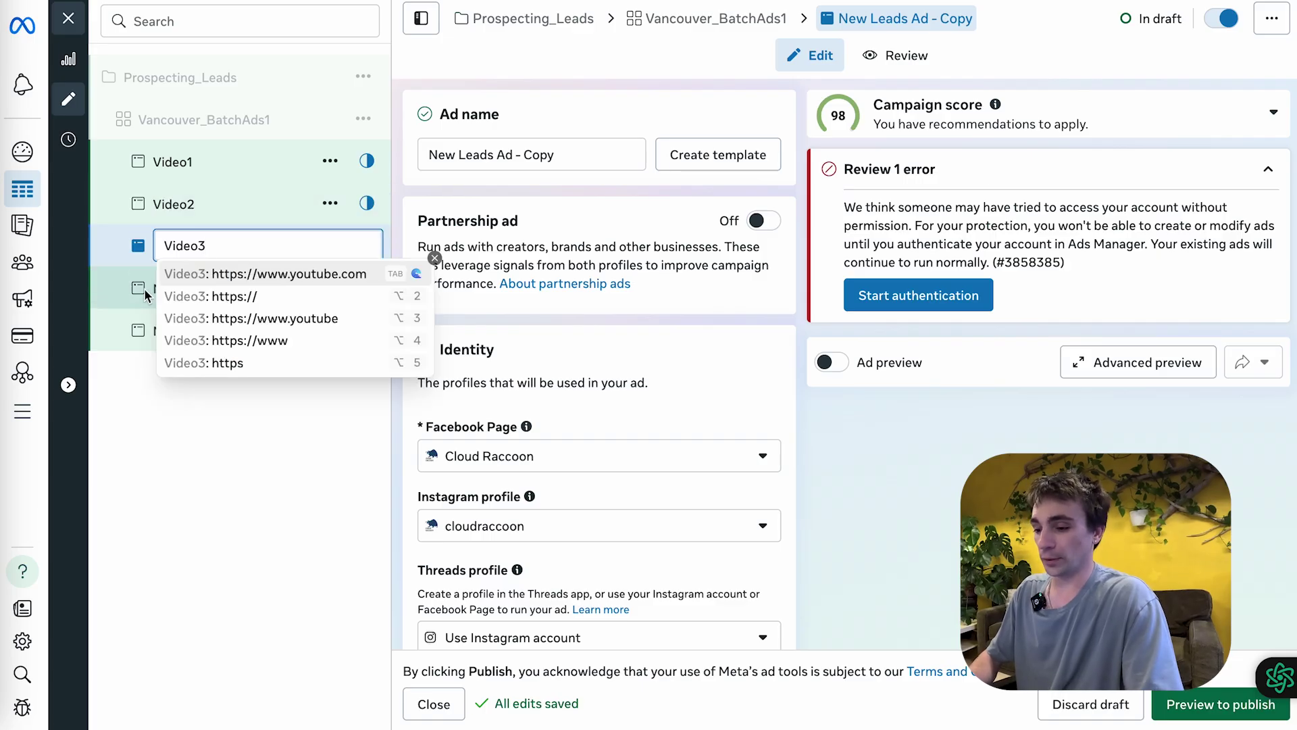
# Rename the remaining two ad copies as Static1 and Static2.
pyautogui.click(145, 290)
pyautogui.doubleClick(146, 292)
pyautogui.write('Static1')
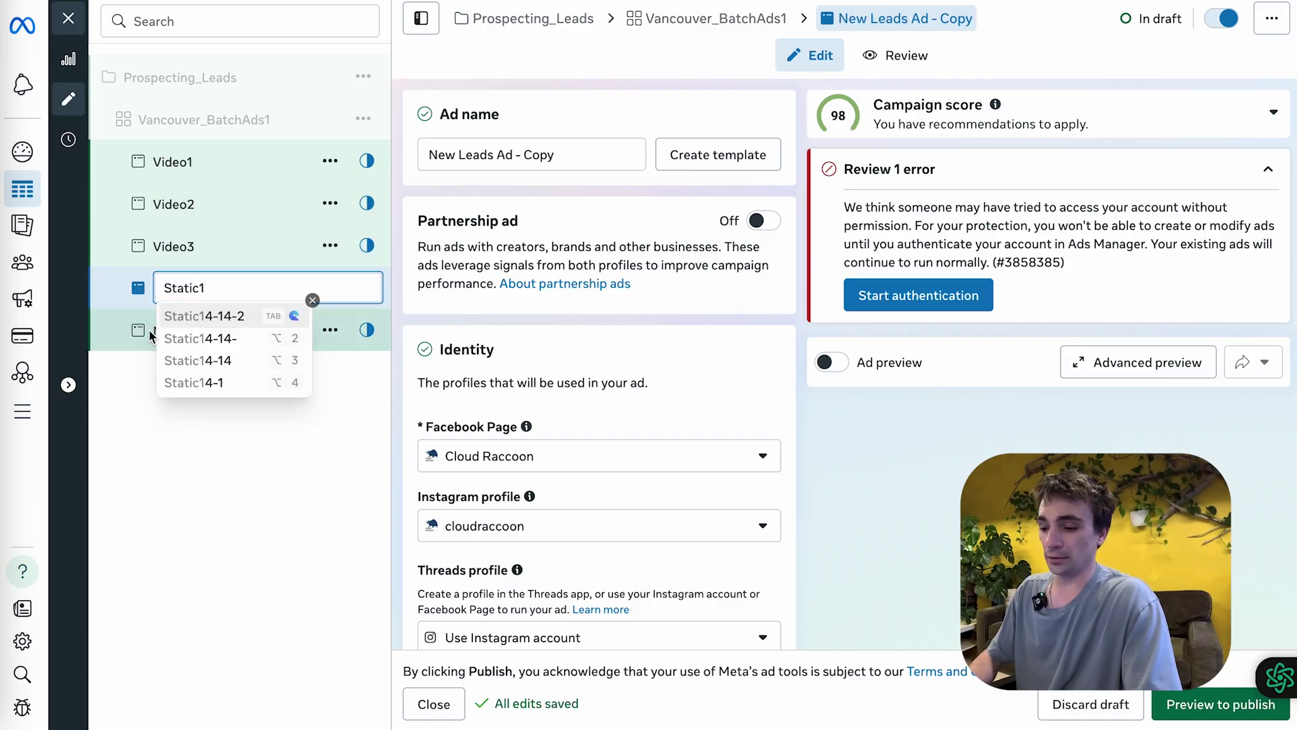
pyautogui.doubleClick(164, 332)
pyautogui.write('Static1')
pyautogui.press('BackSpace')
pyautogui.write('2')
pyautogui.press('Return')
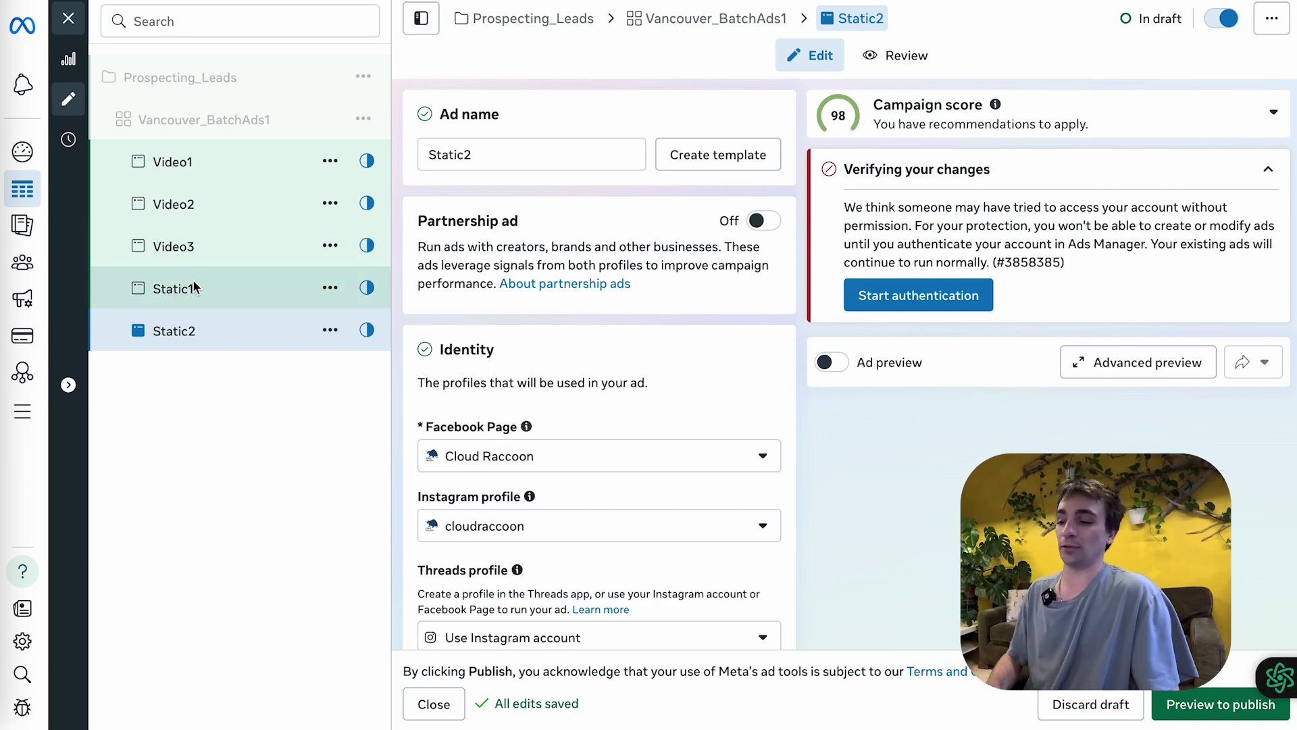
# Review the identity, ad setup and destination settings of the Video1 ad.
pyautogui.click(212, 156)
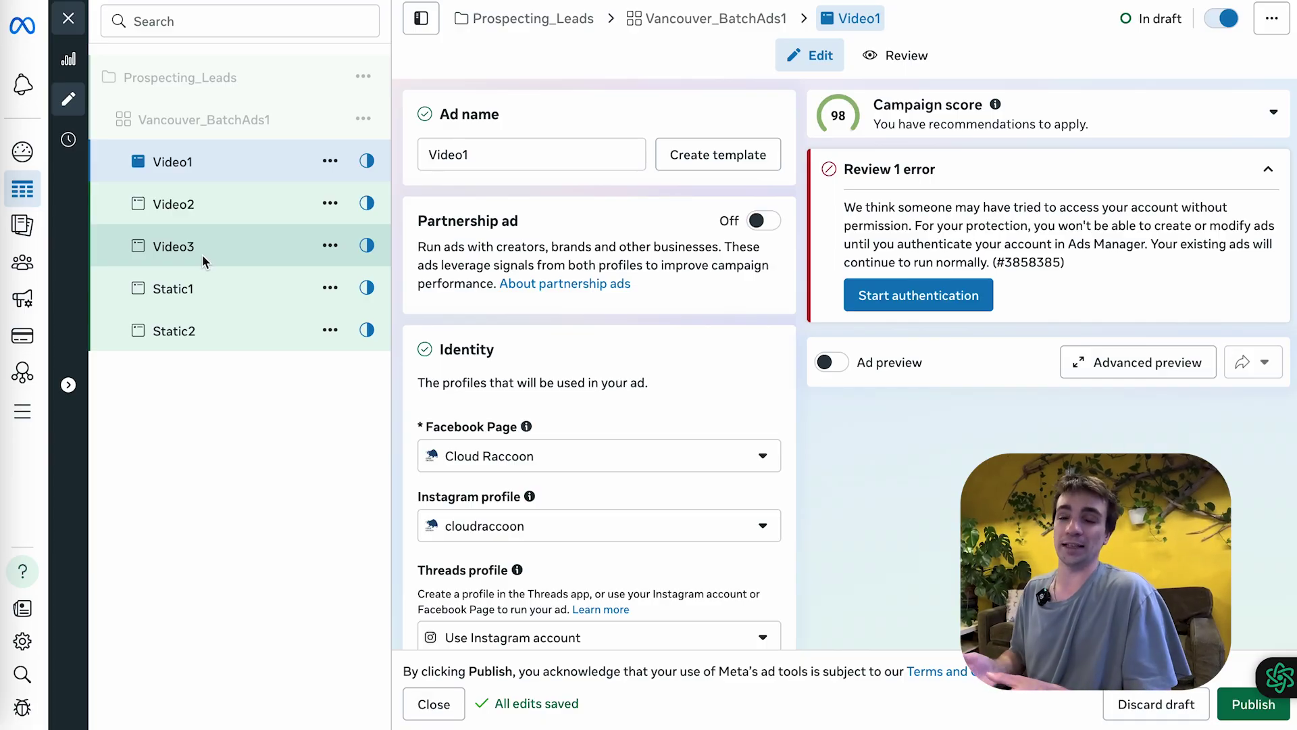
pyautogui.click(225, 286)
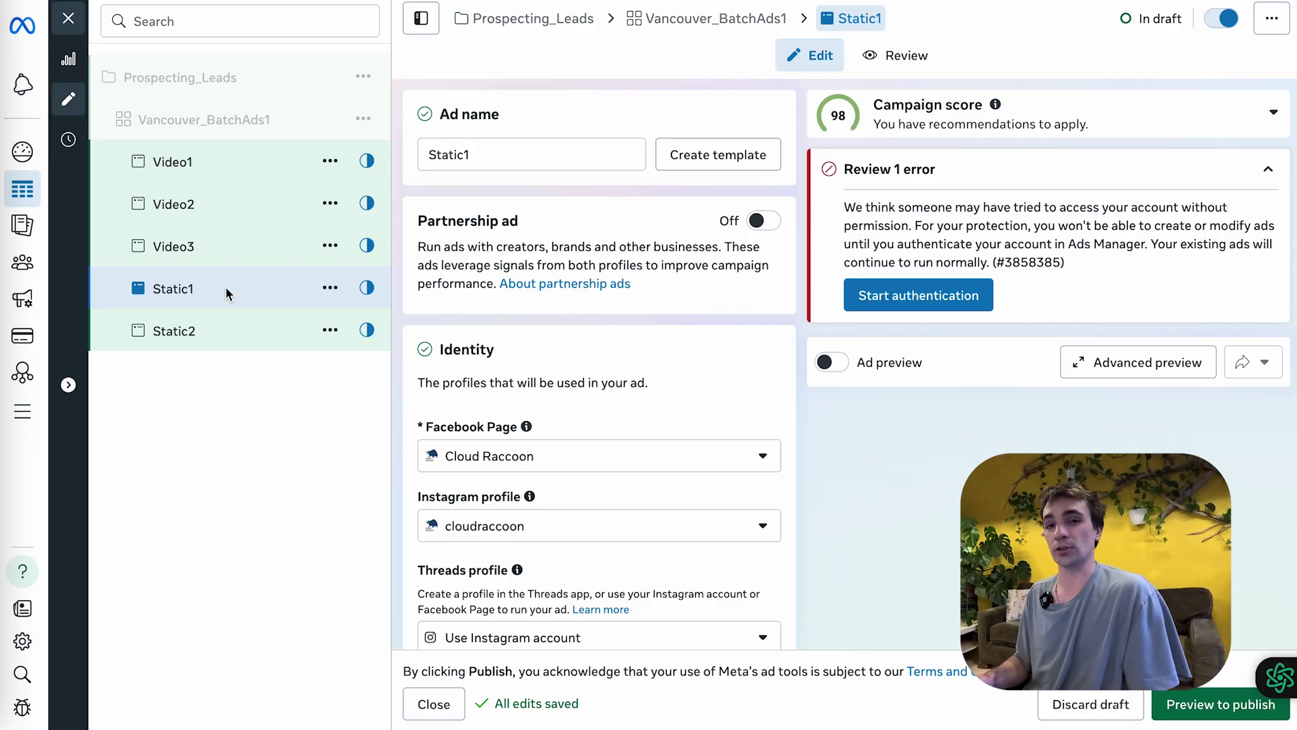
pyautogui.click(249, 152)
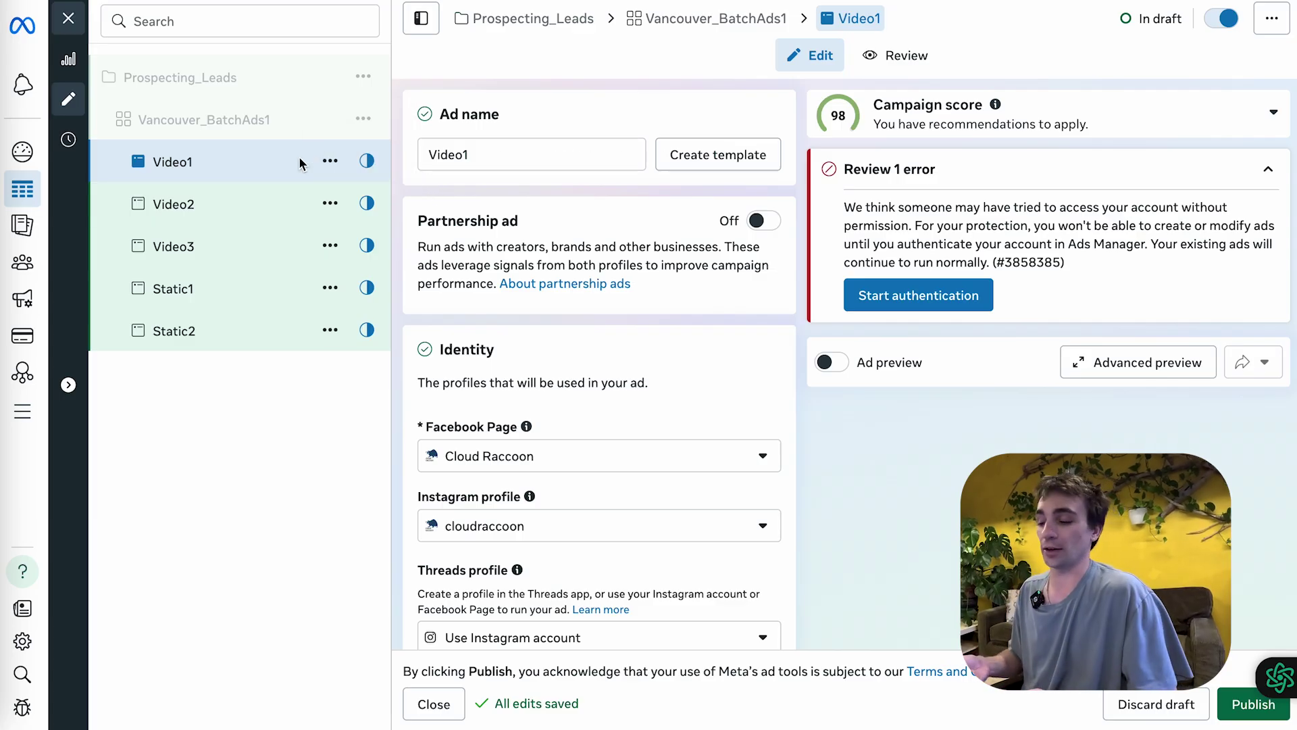
pyautogui.scroll(-2, 557, 257)
pyautogui.scroll(-1, 514, 244)
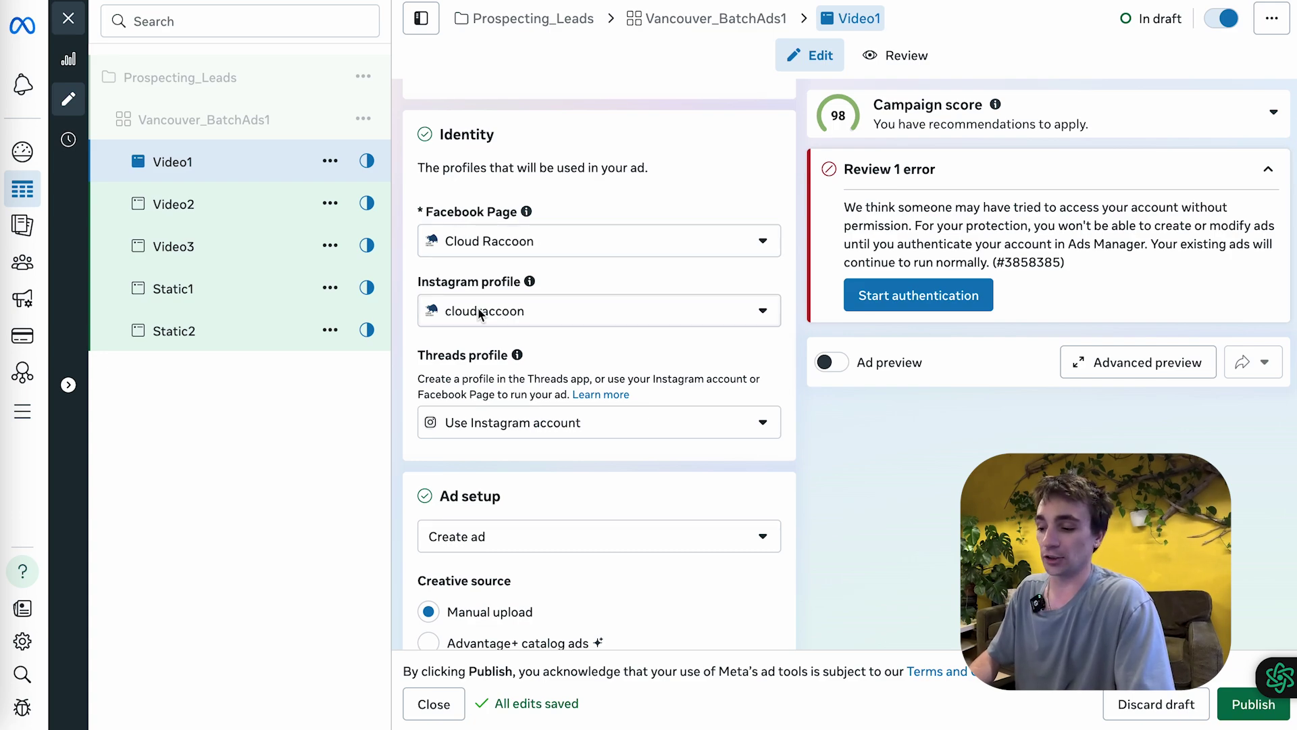
pyautogui.scroll(-2, 480, 331)
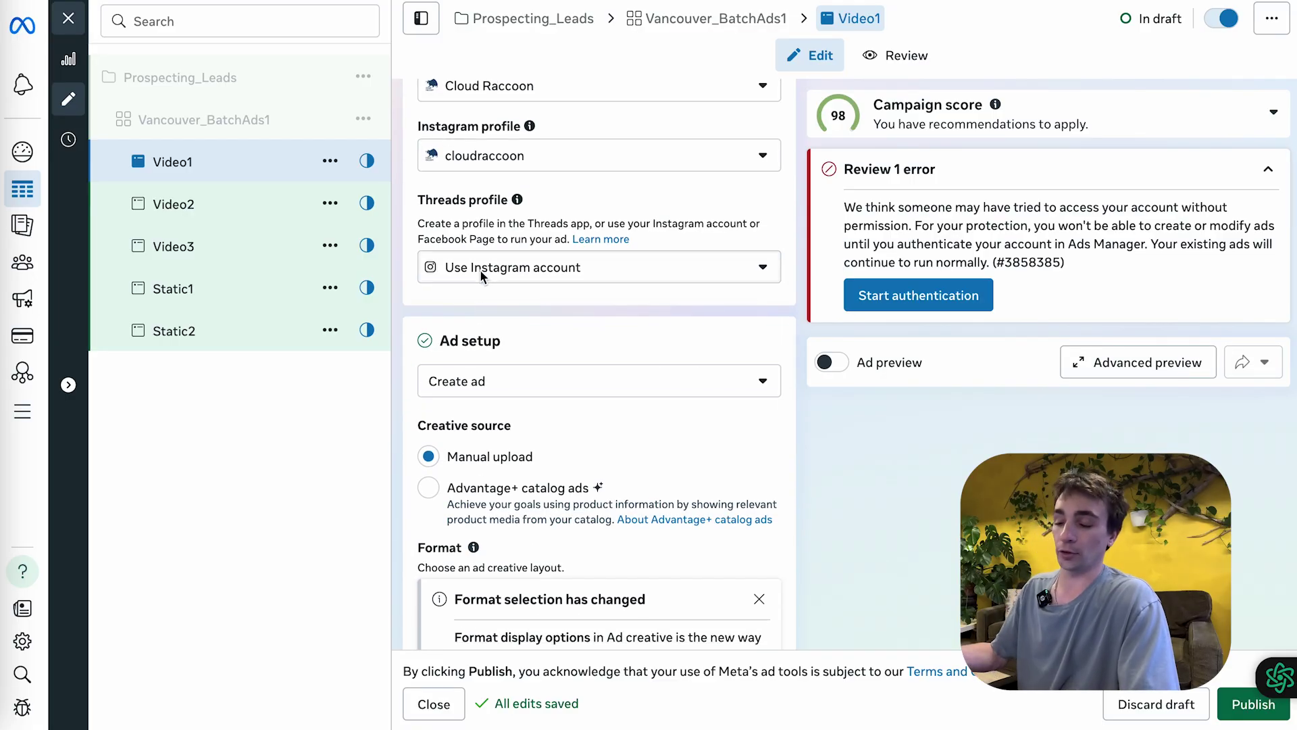
pyautogui.scroll(-3, 527, 246)
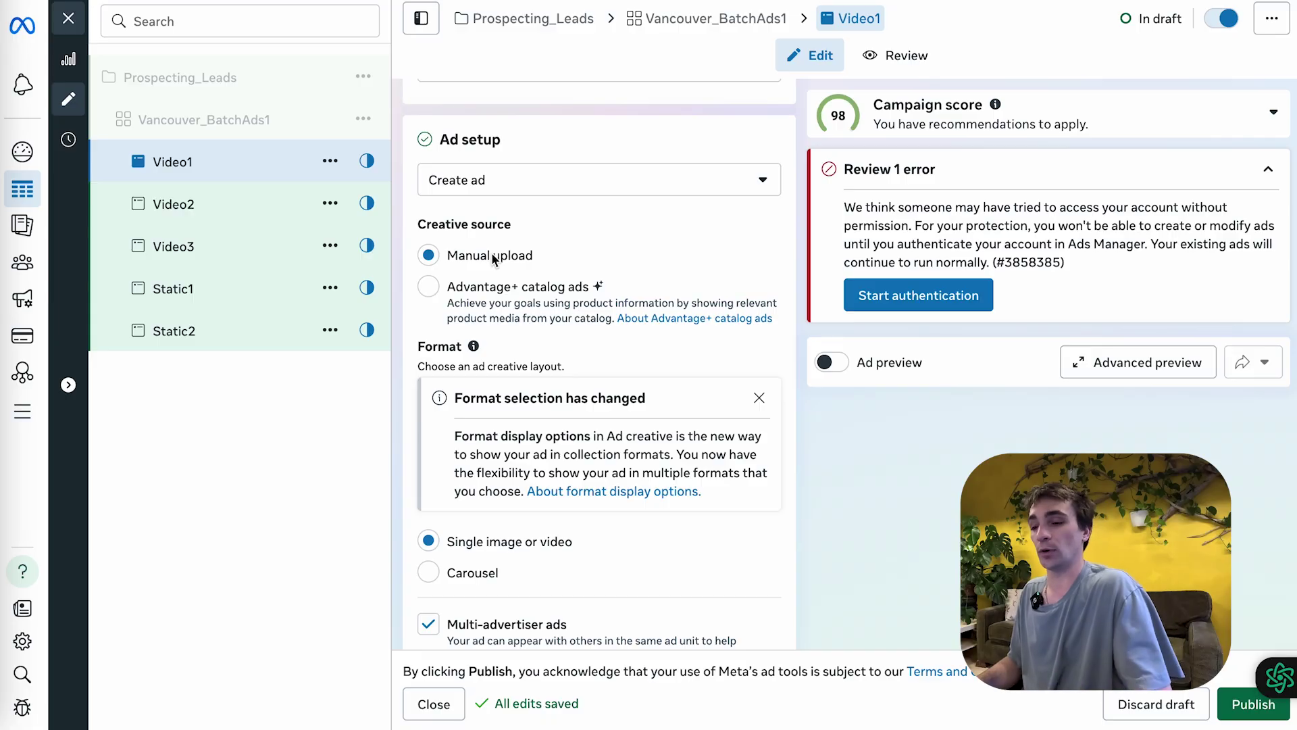
pyautogui.scroll(-10, 763, 319)
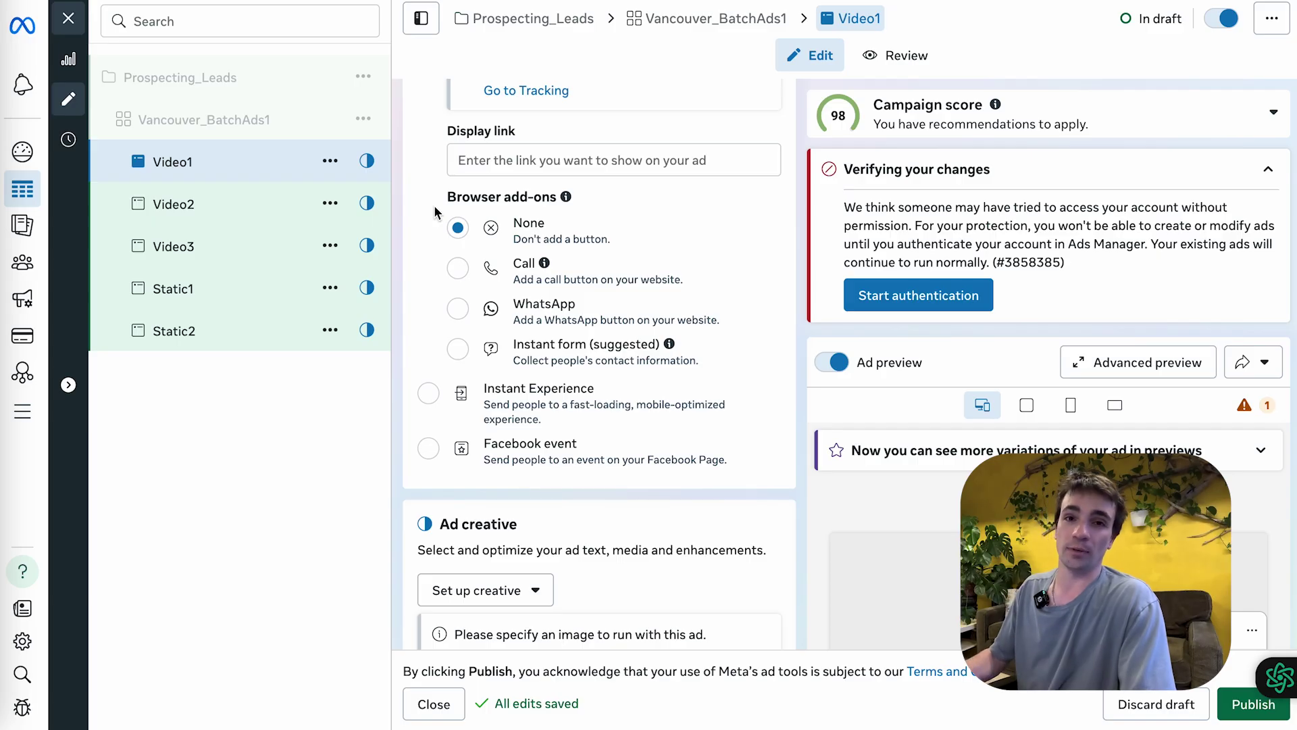
pyautogui.scroll(-1, 437, 258)
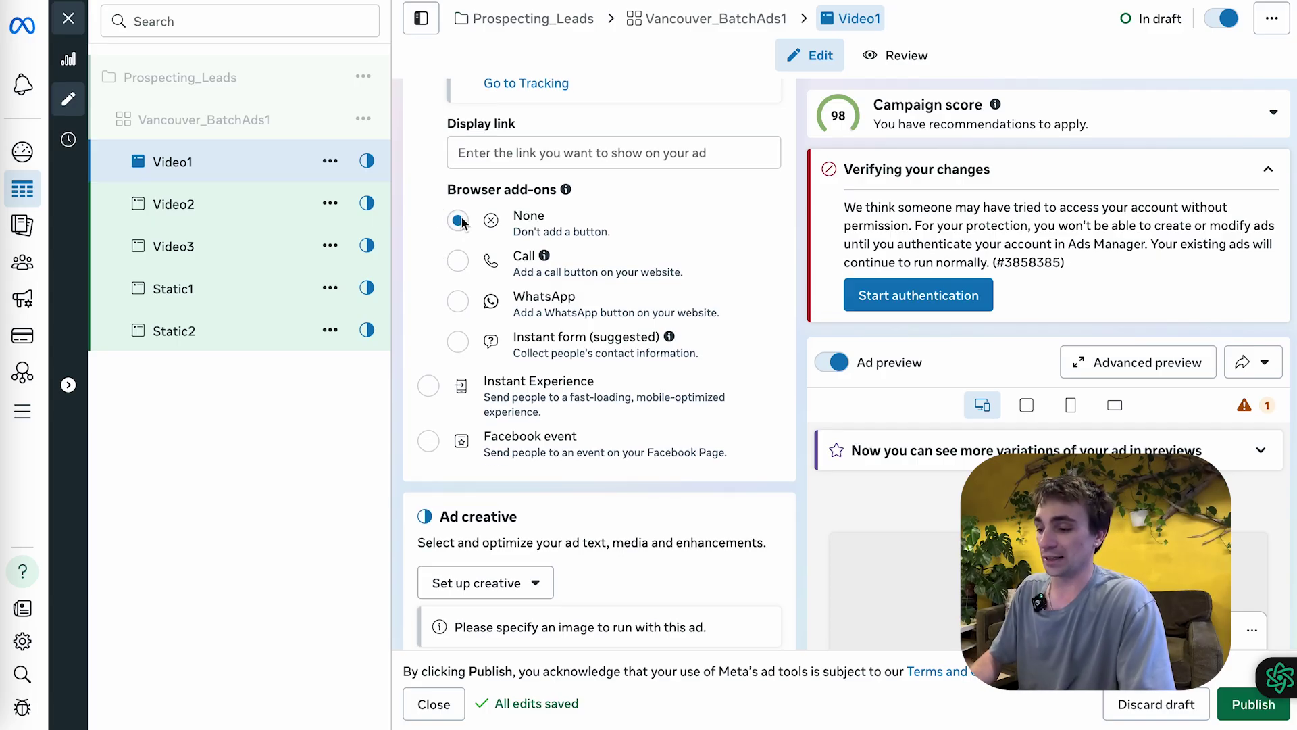
pyautogui.scroll(-5, 469, 297)
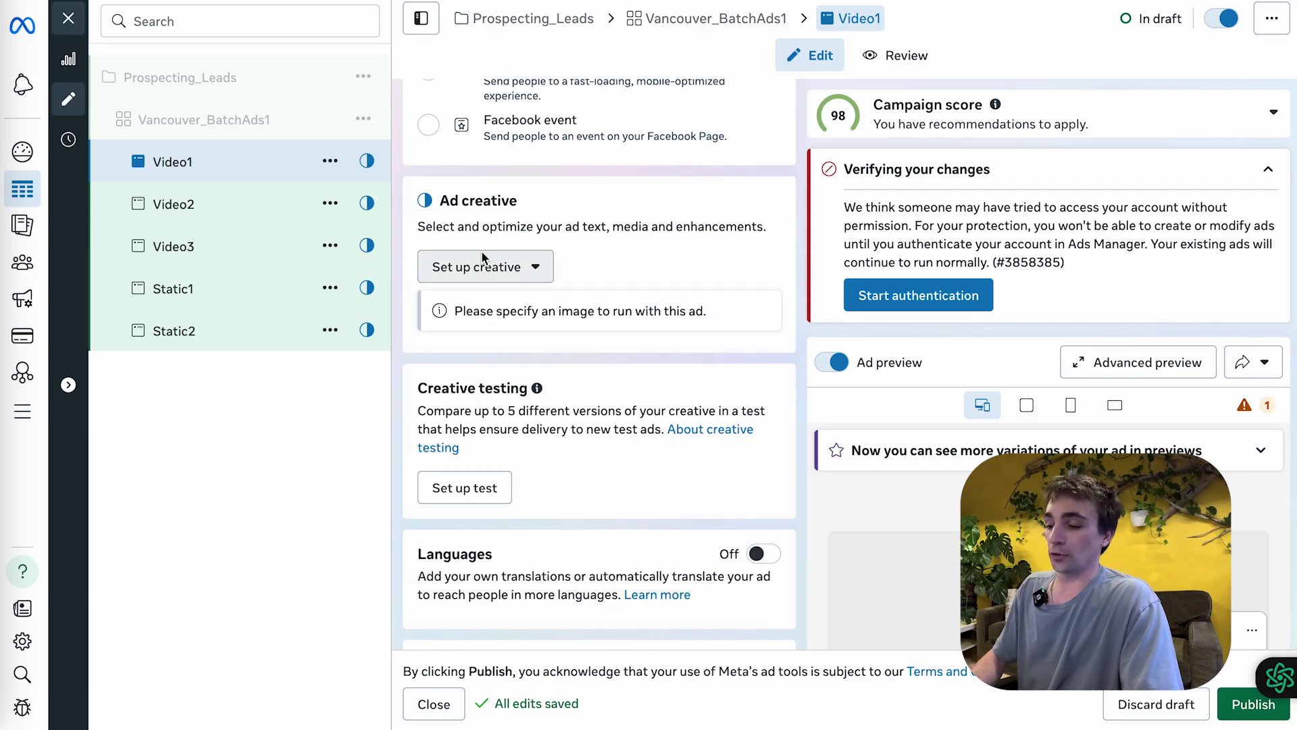
# View the creative types offered for the Video1 ad without choosing one.
pyautogui.click(500, 267)
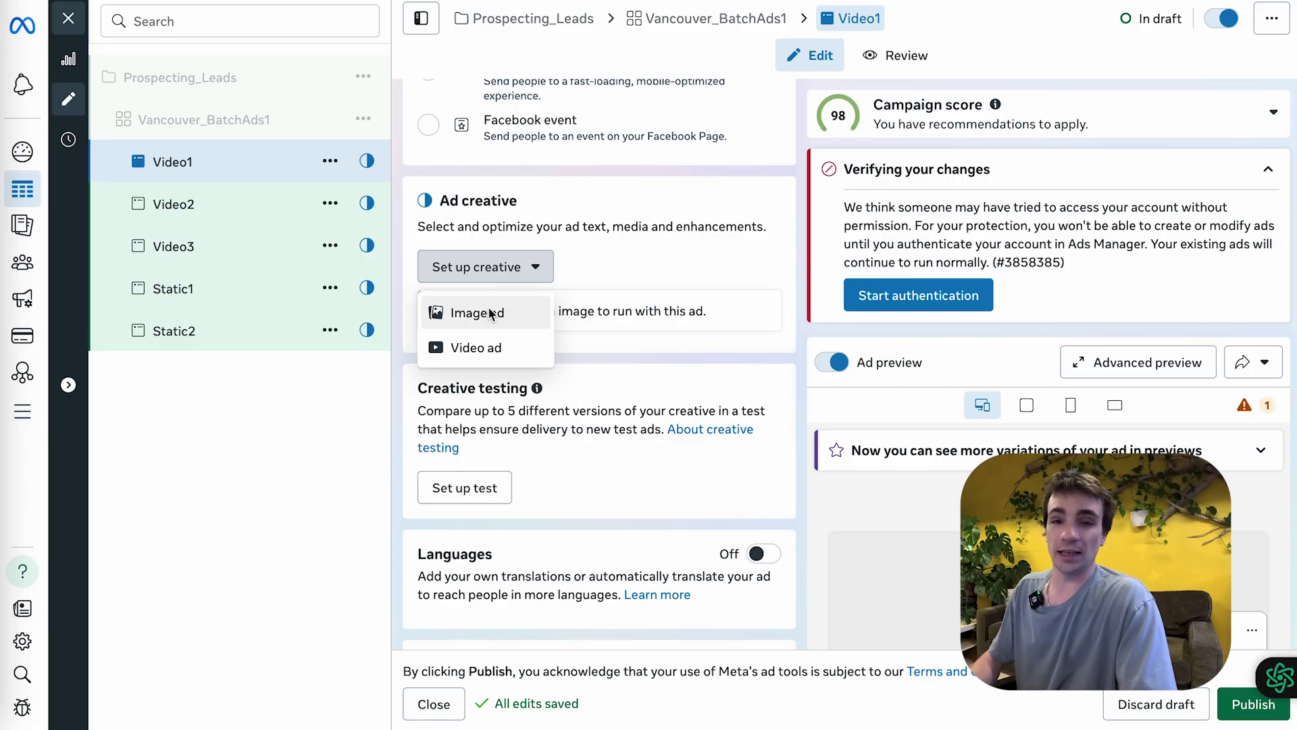
pyautogui.click(585, 265)
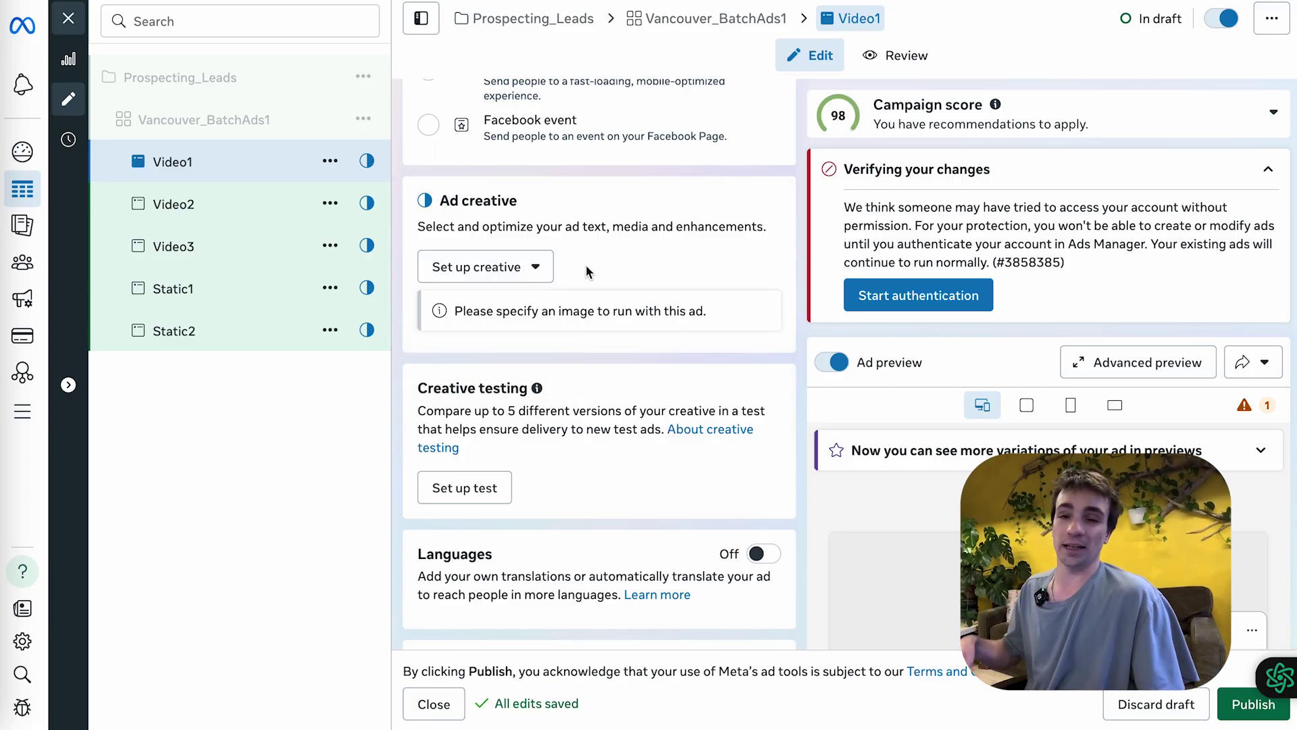
pyautogui.scroll(1, 574, 313)
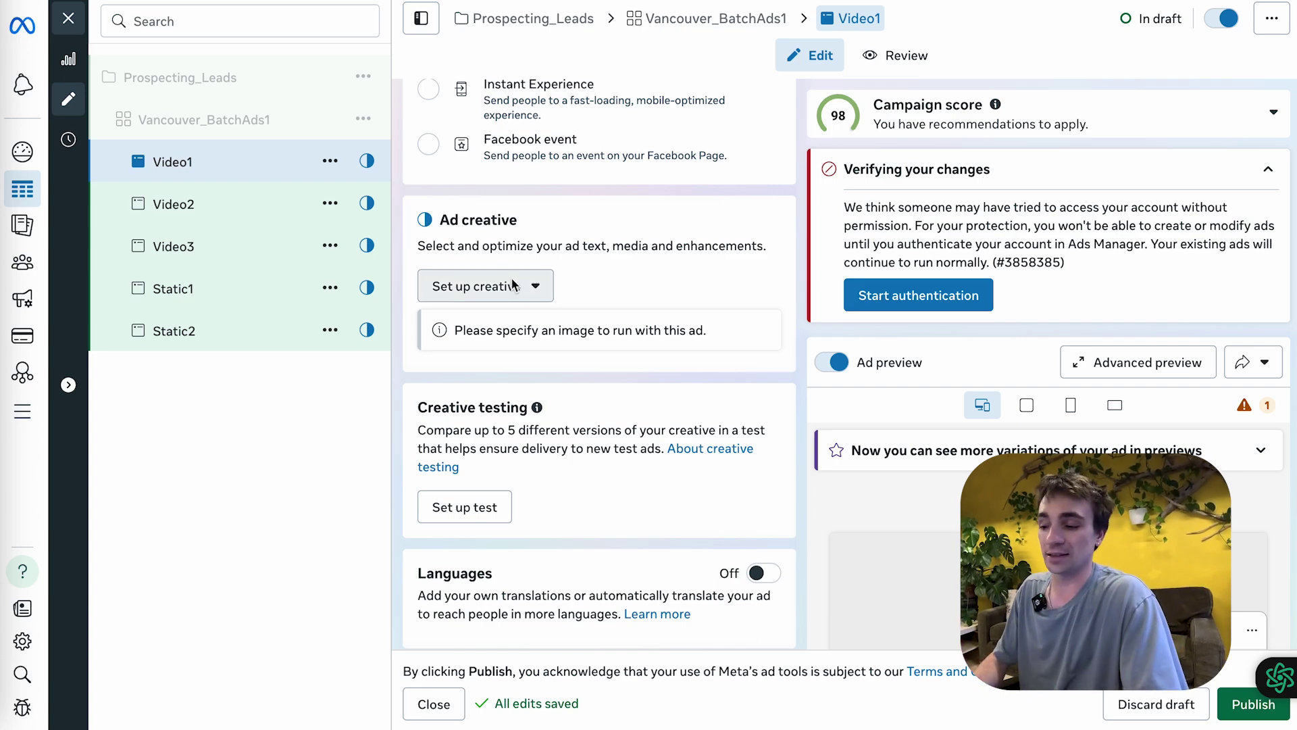
pyautogui.click(471, 286)
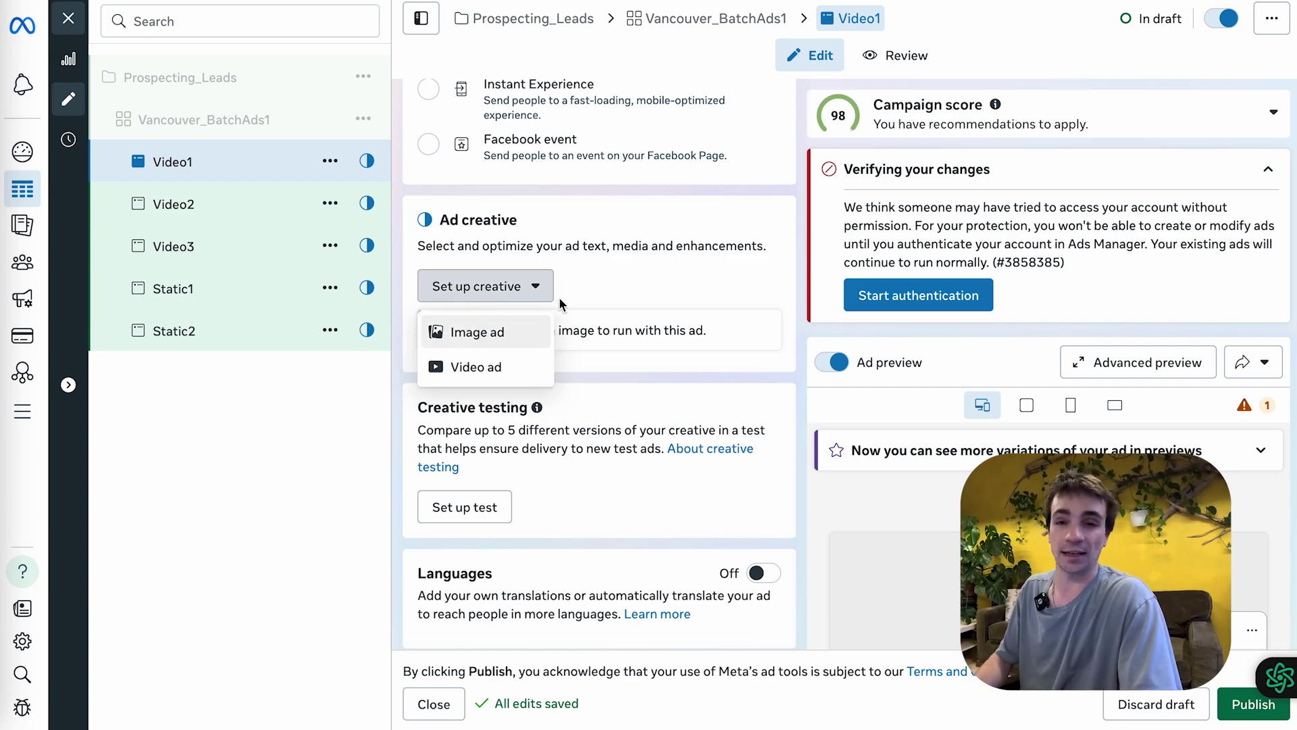
pyautogui.click(642, 265)
# Examine the Video1 ad's tracking settings, including website events and URL parameters.
pyautogui.scroll(-10, 643, 264)
pyautogui.scroll(3, 608, 237)
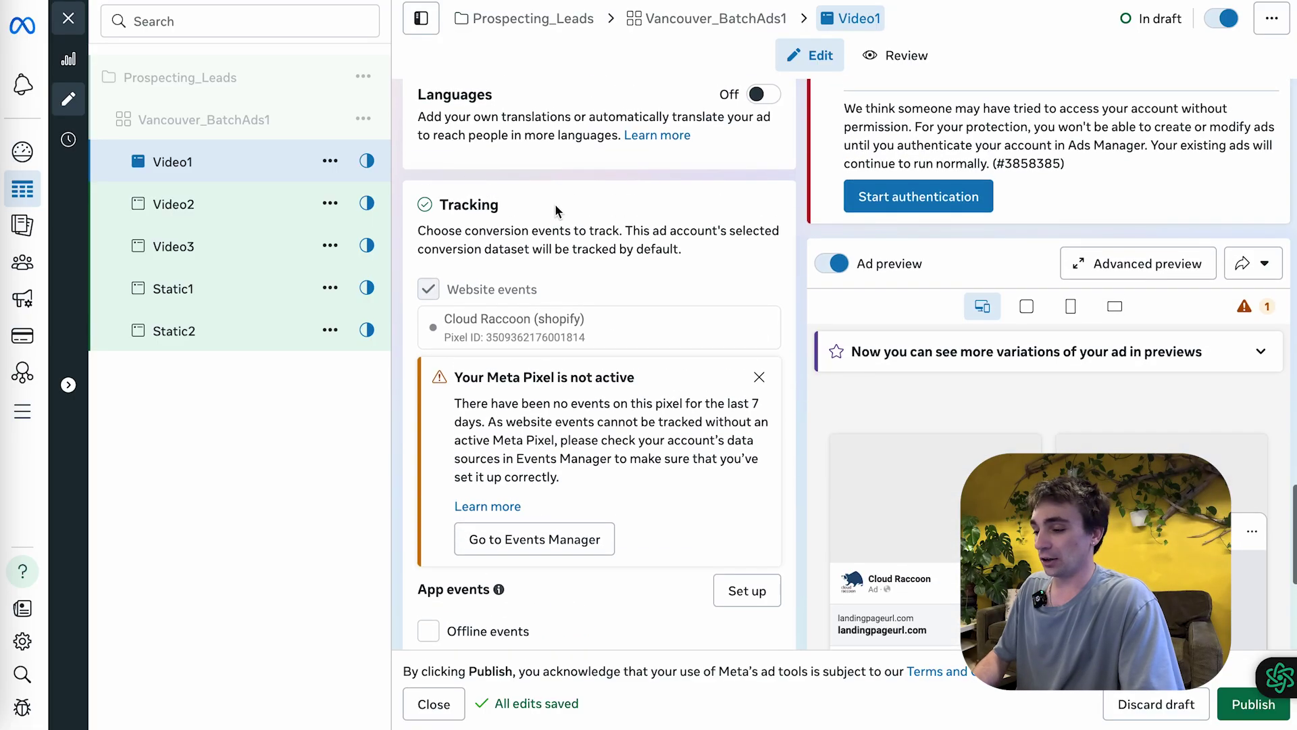
pyautogui.scroll(-1, 628, 249)
pyautogui.scroll(-3, 628, 249)
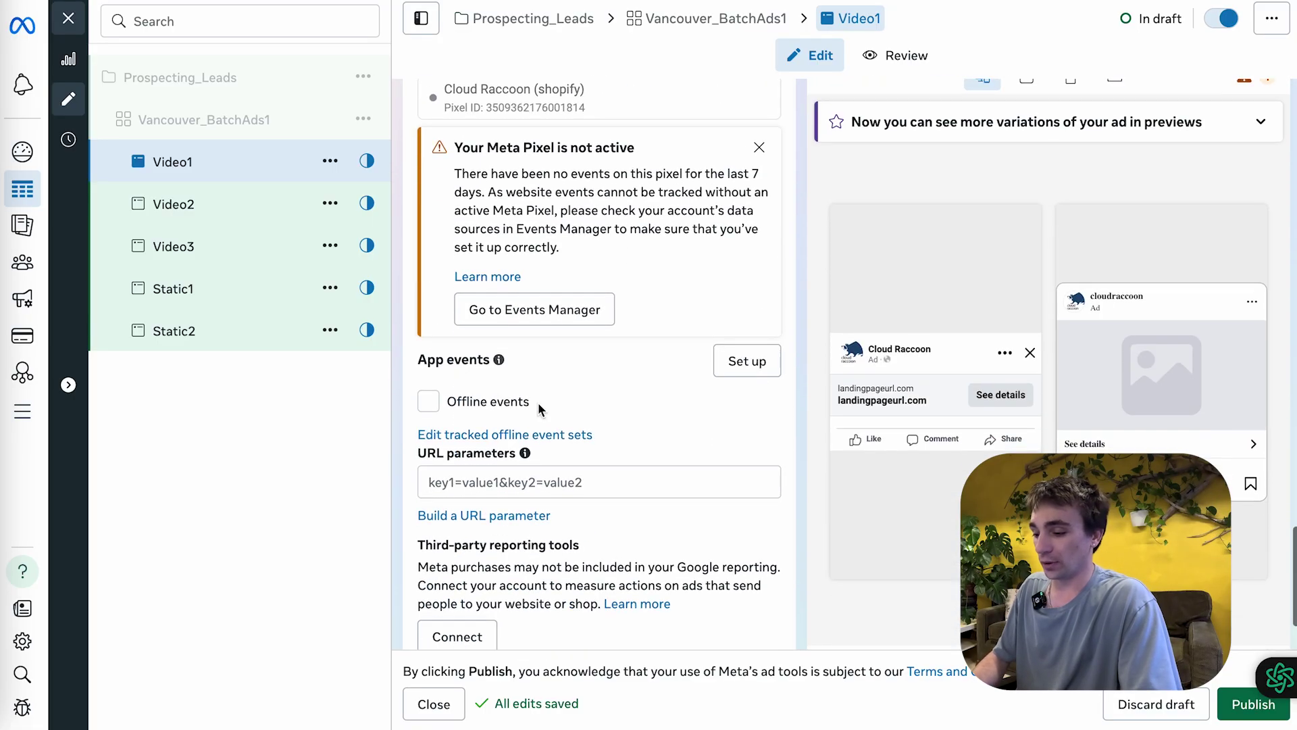
pyautogui.click(493, 481)
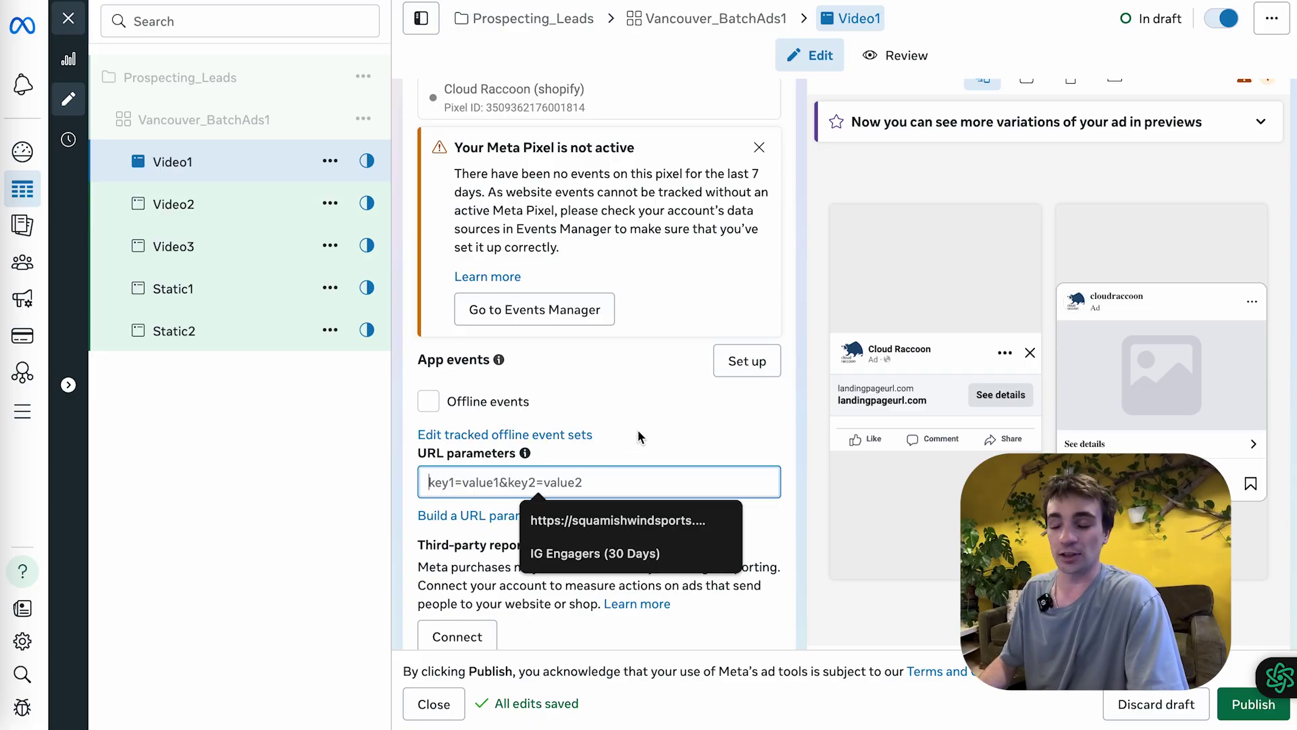
# Go back to the Prospecting_Leads campaign level and exit the editor, leaving the campaign in draft.
pyautogui.click(180, 77)
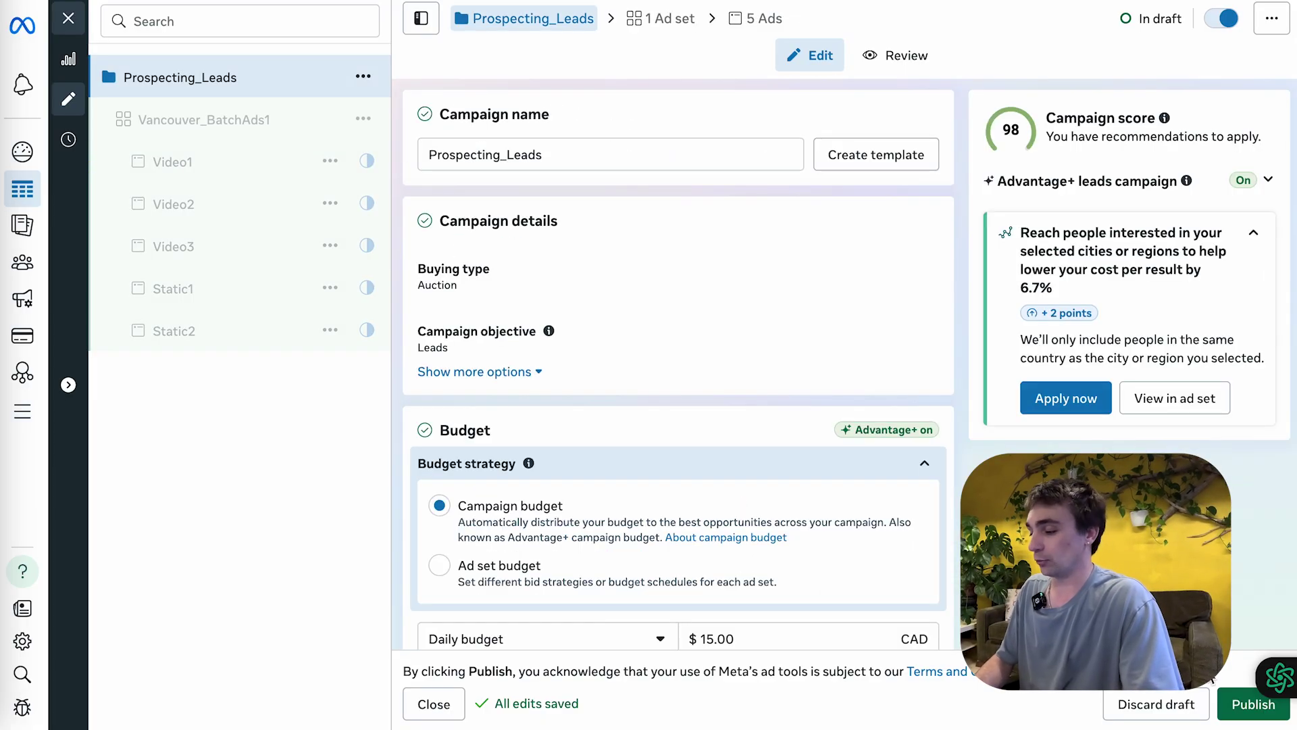
pyautogui.click(1249, 704)
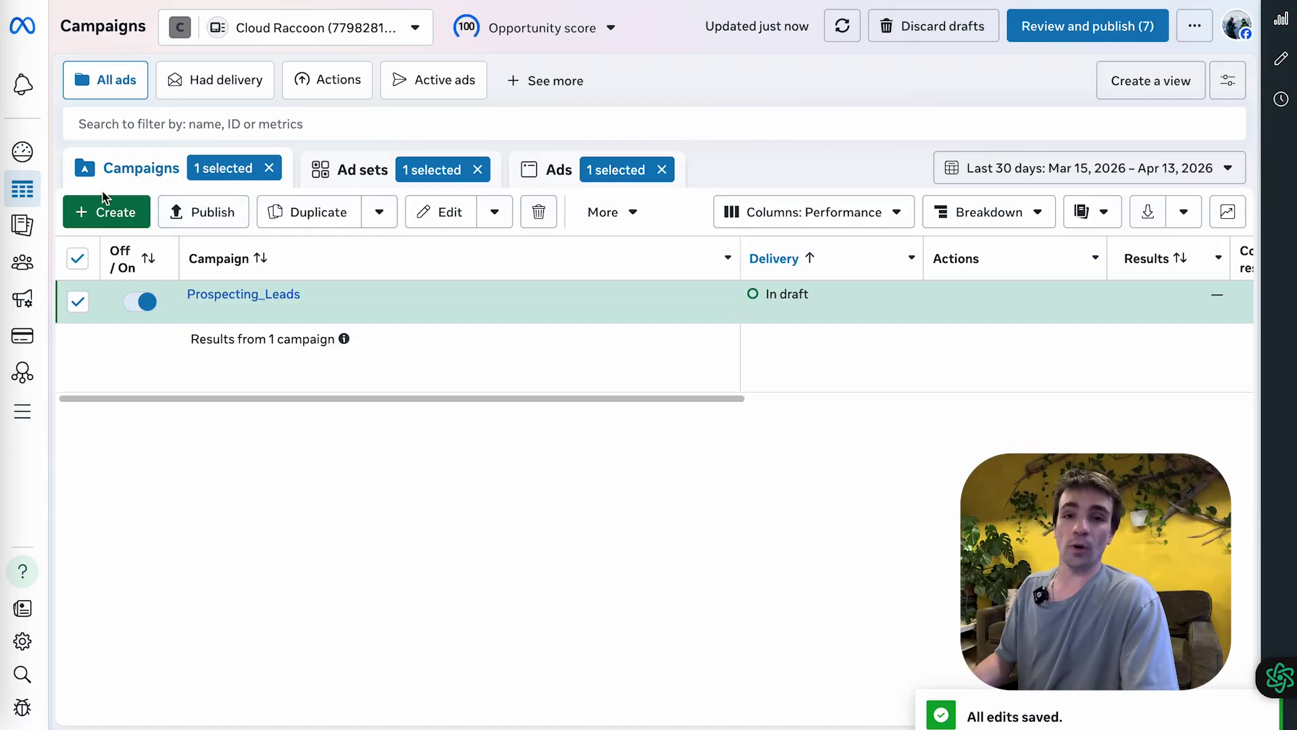
# Look through the campaign's ad set and ads lists, clearing the selected ad.
pyautogui.moveTo(179, 299)
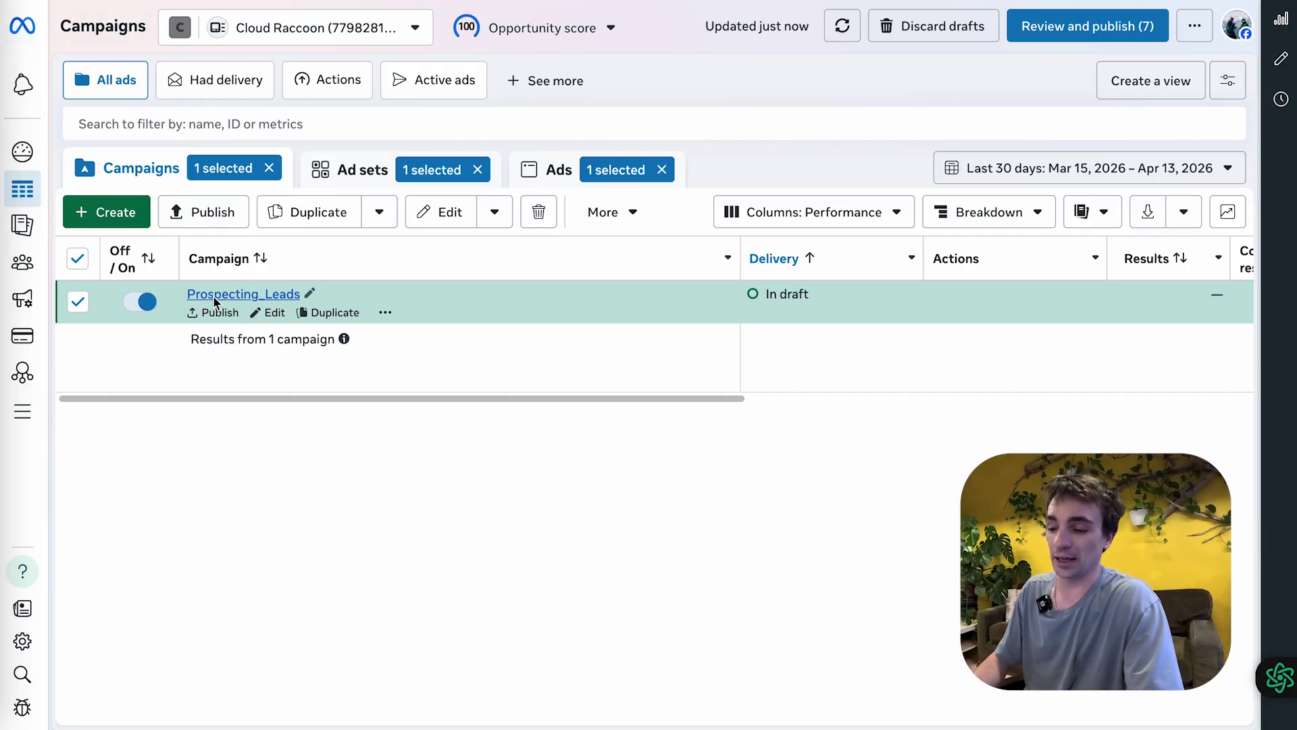
pyautogui.click(489, 164)
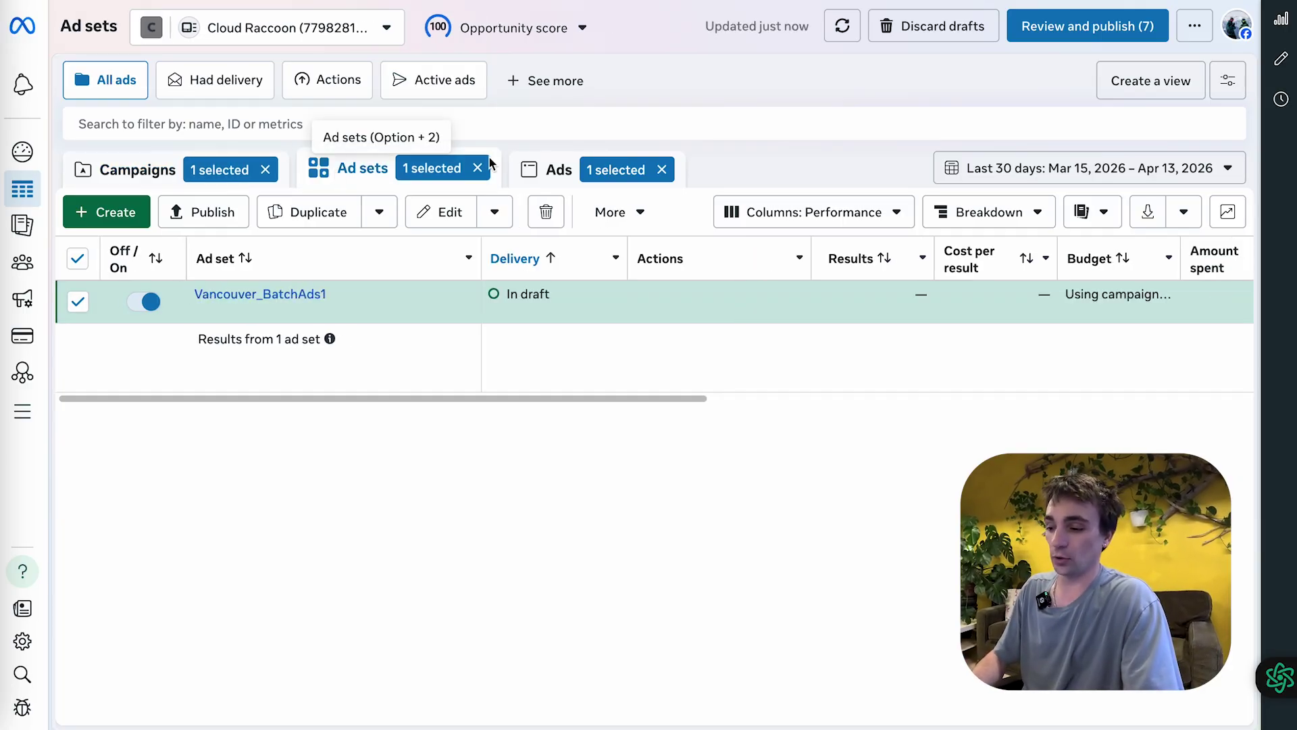
pyautogui.click(554, 169)
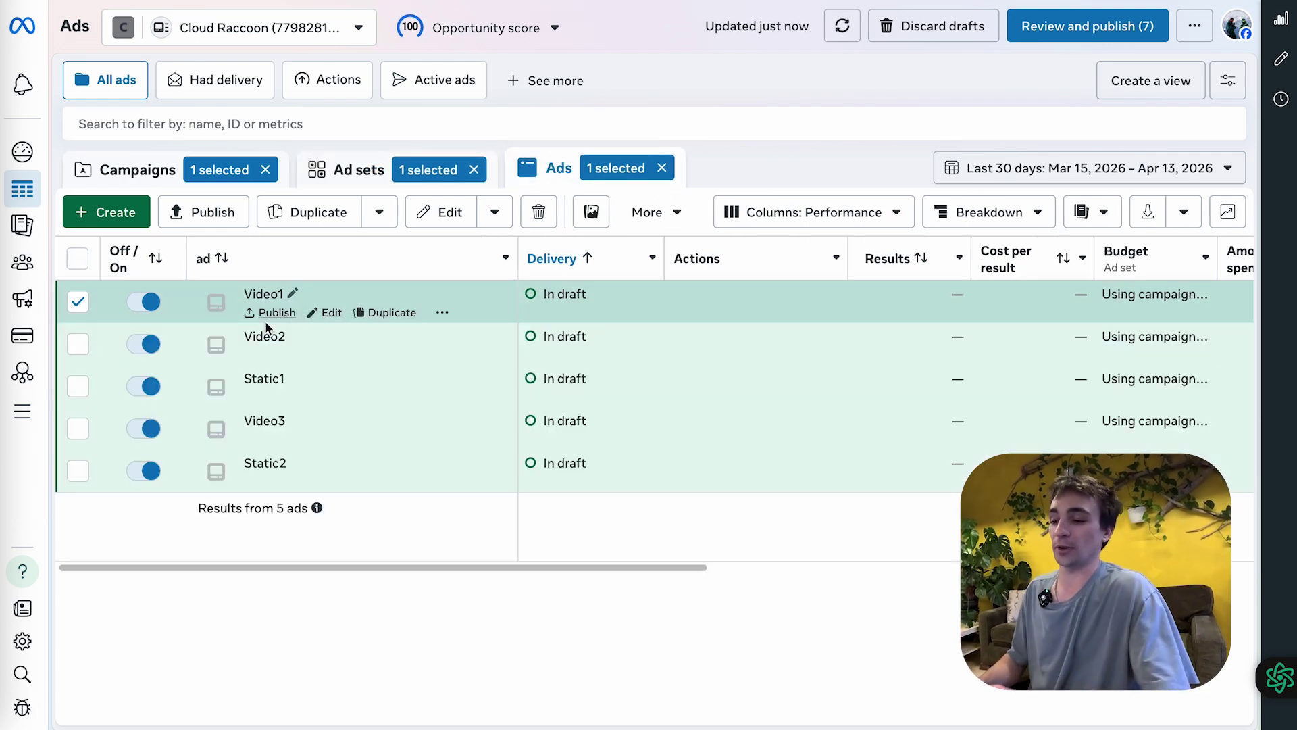
pyautogui.click(662, 168)
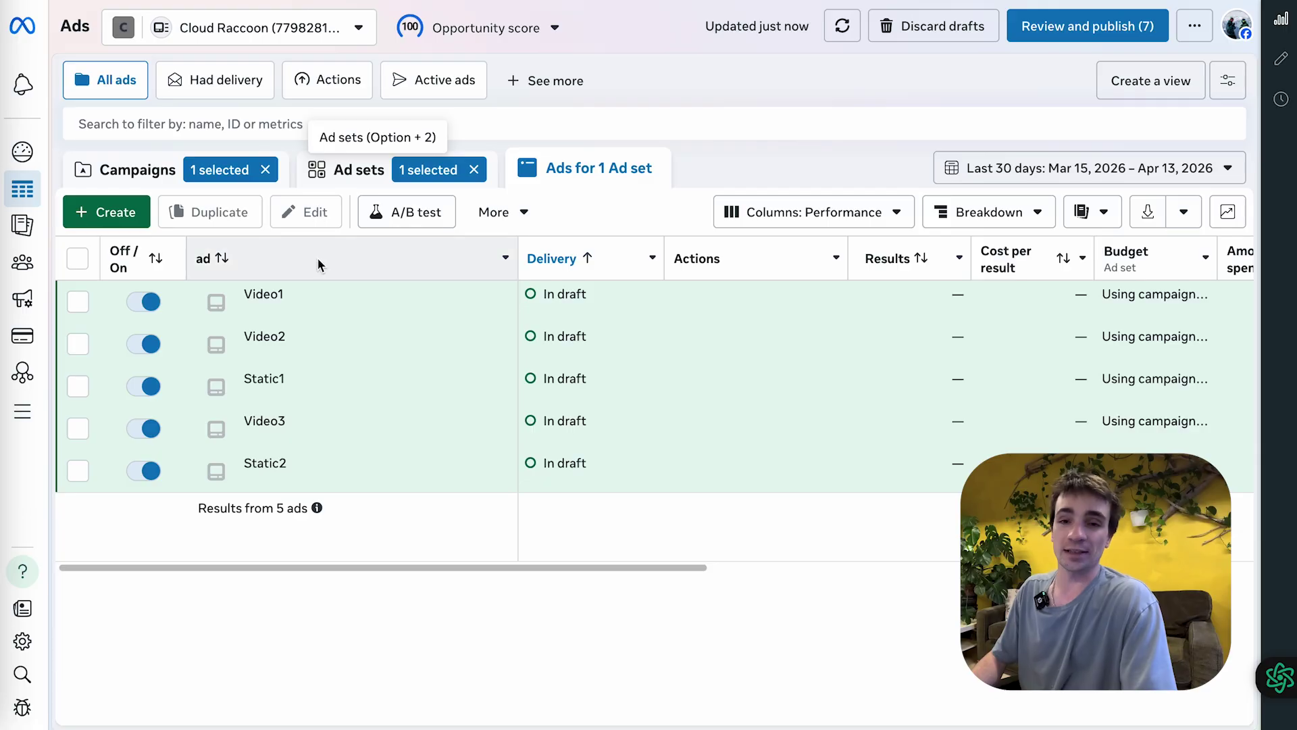
pyautogui.moveTo(307, 281)
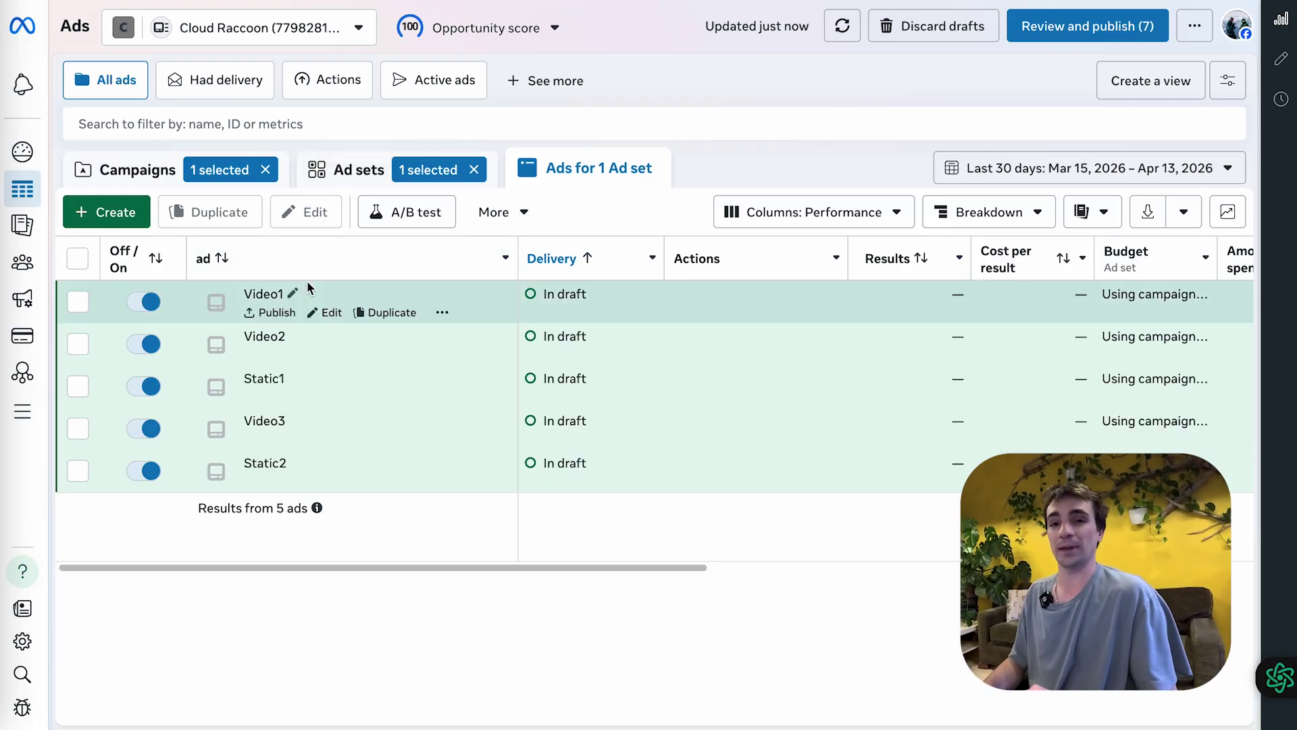
pyautogui.click(361, 177)
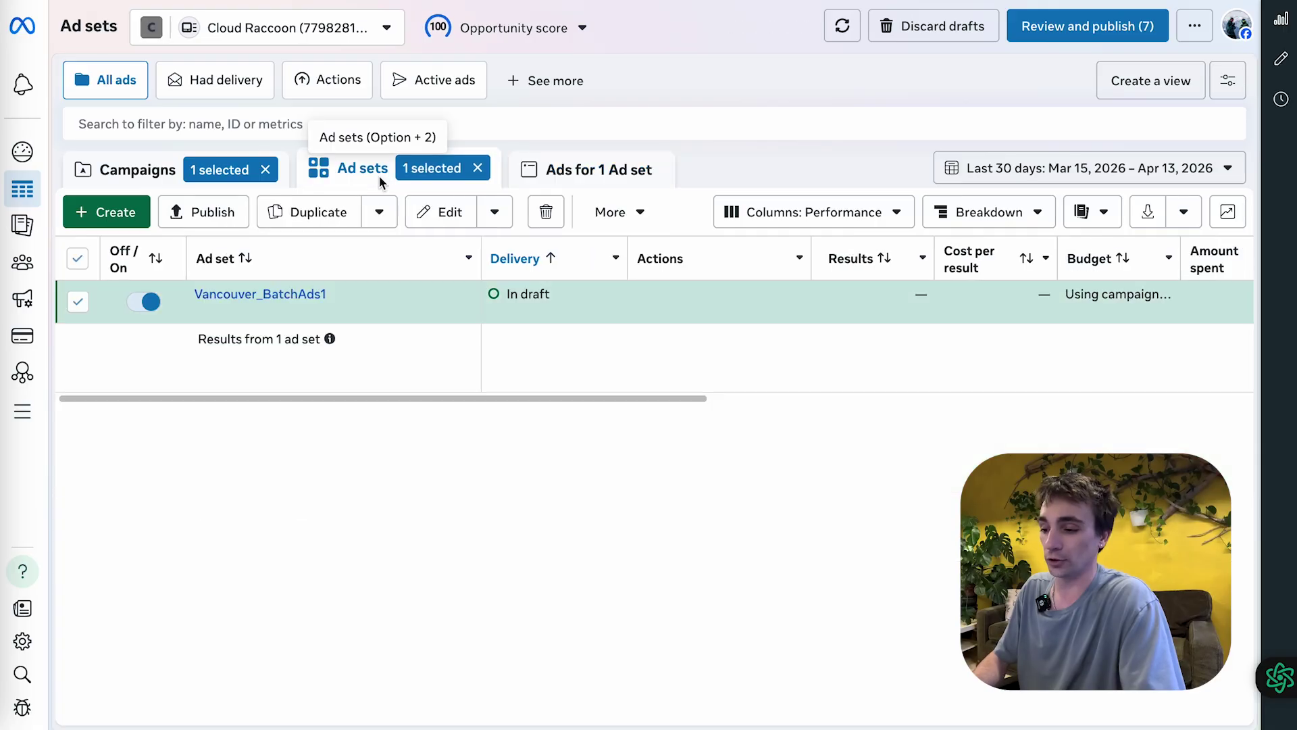
pyautogui.click(540, 169)
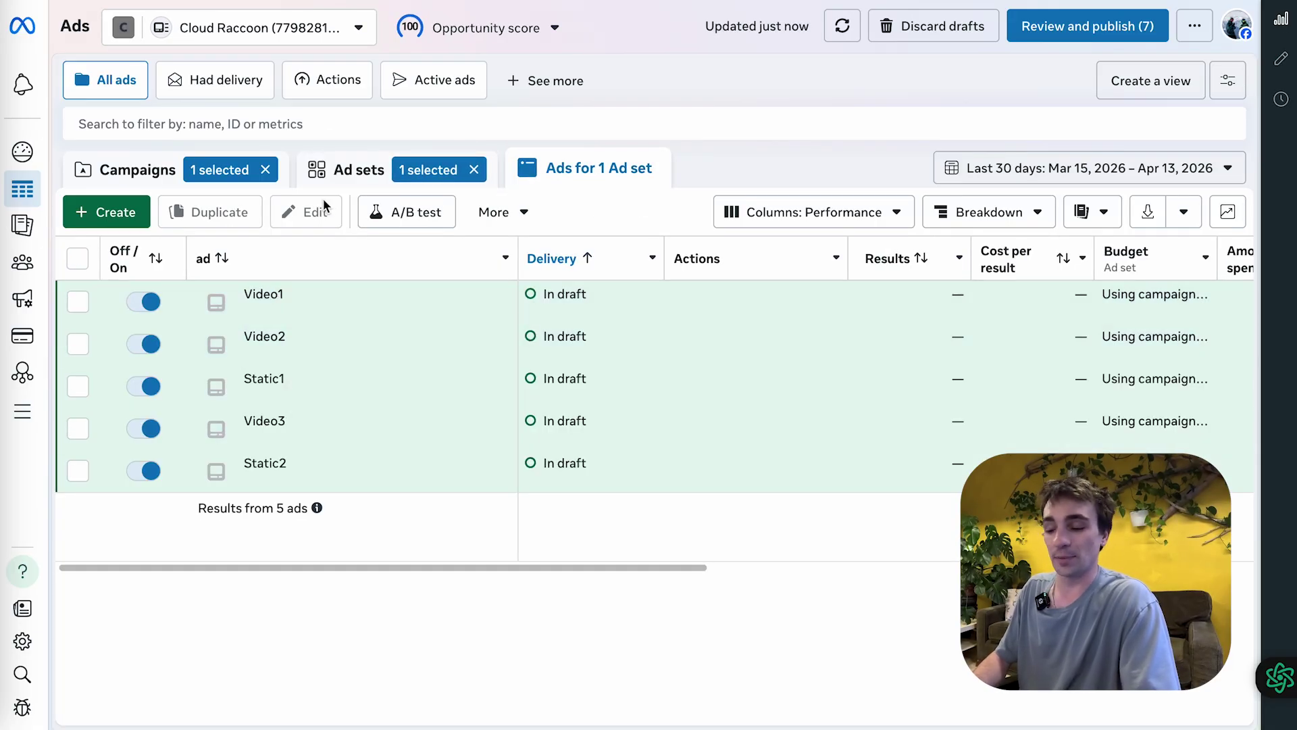
# Deselect the Vancouver_BatchAds1 ad set and the Prospecting_Leads campaign.
pyautogui.click(346, 177)
pyautogui.click(85, 304)
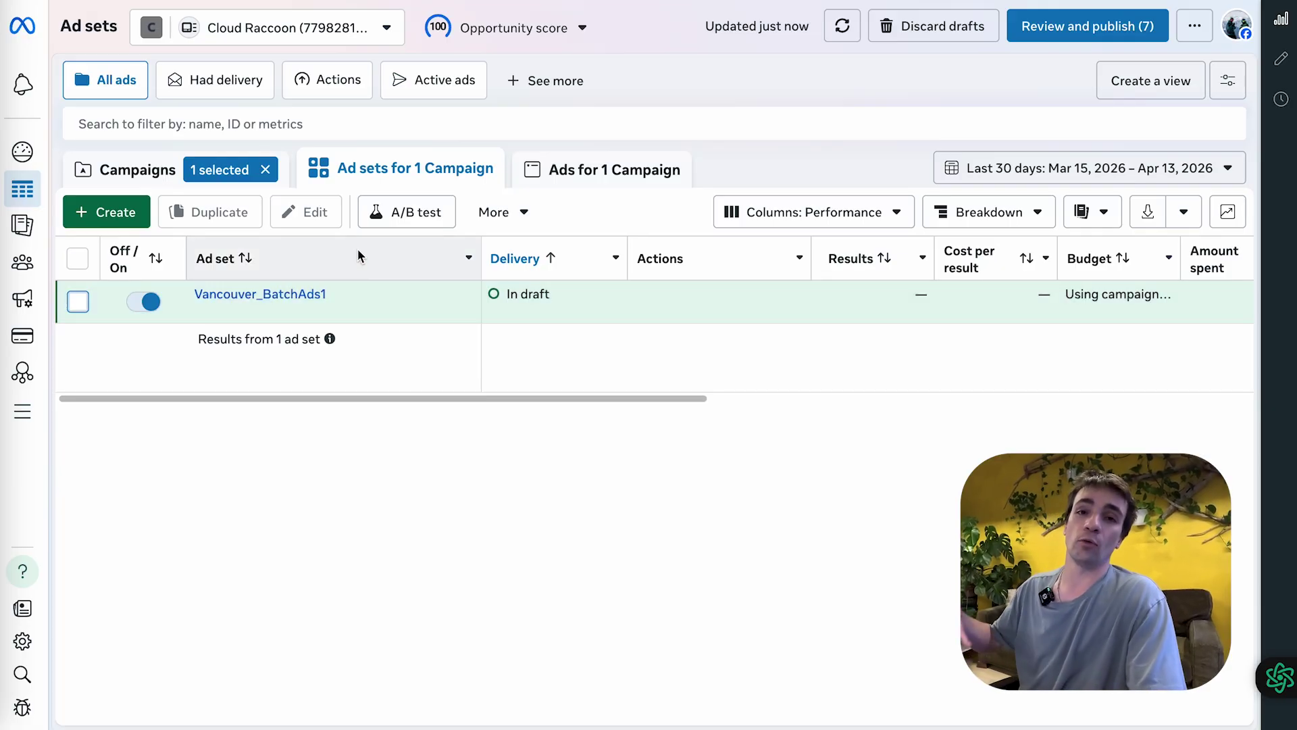
pyautogui.click(137, 169)
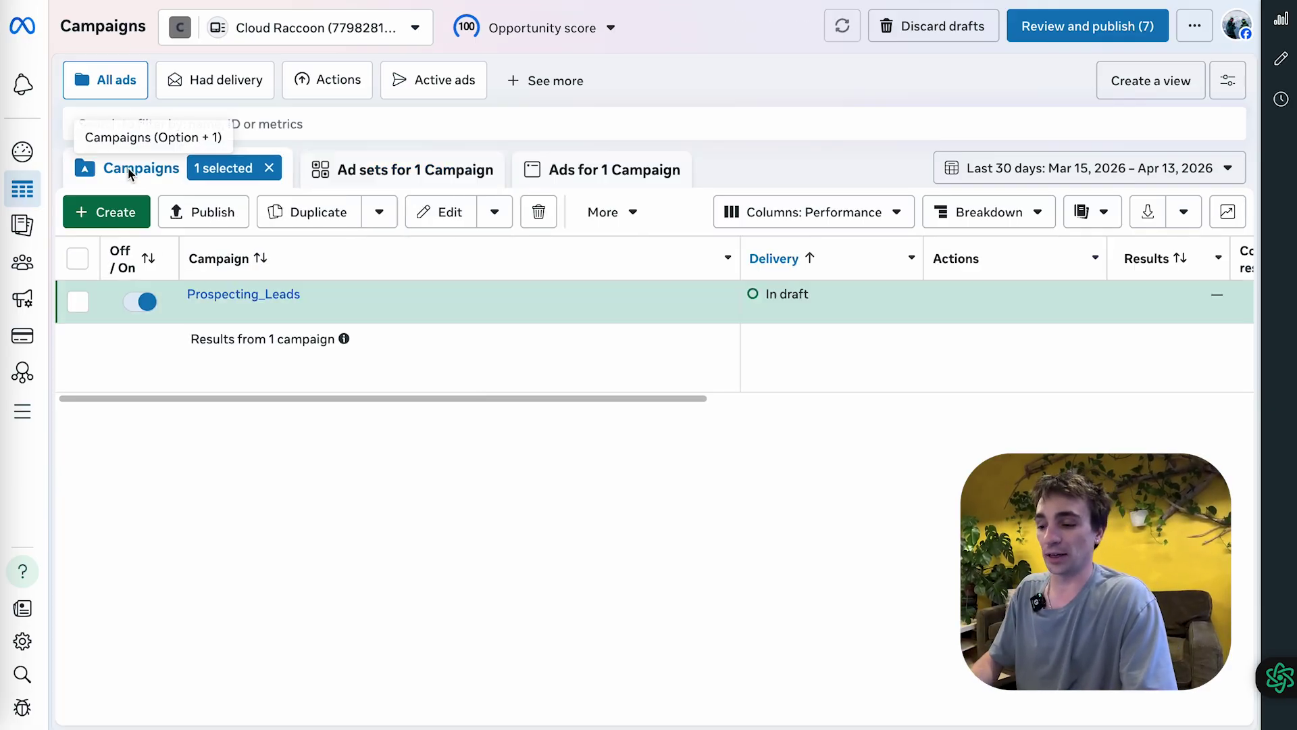
pyautogui.click(265, 173)
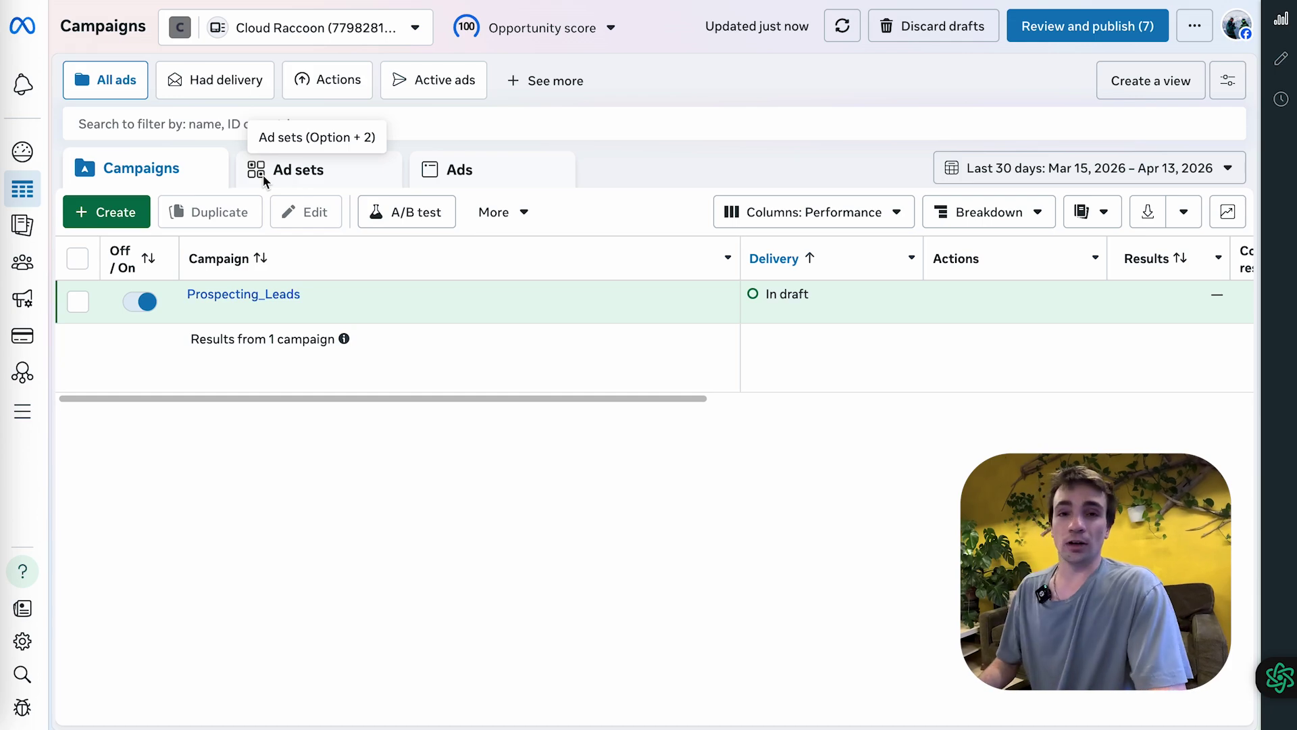